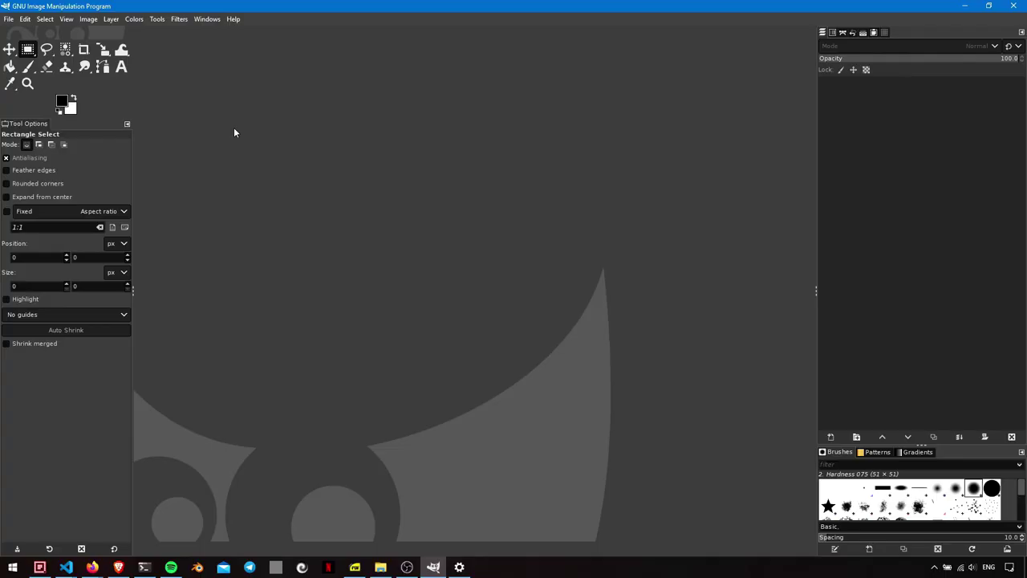
Create a new 2000×2000 px image filled with transparency
{"action": "left_click", "coordinate": [8, 18]}
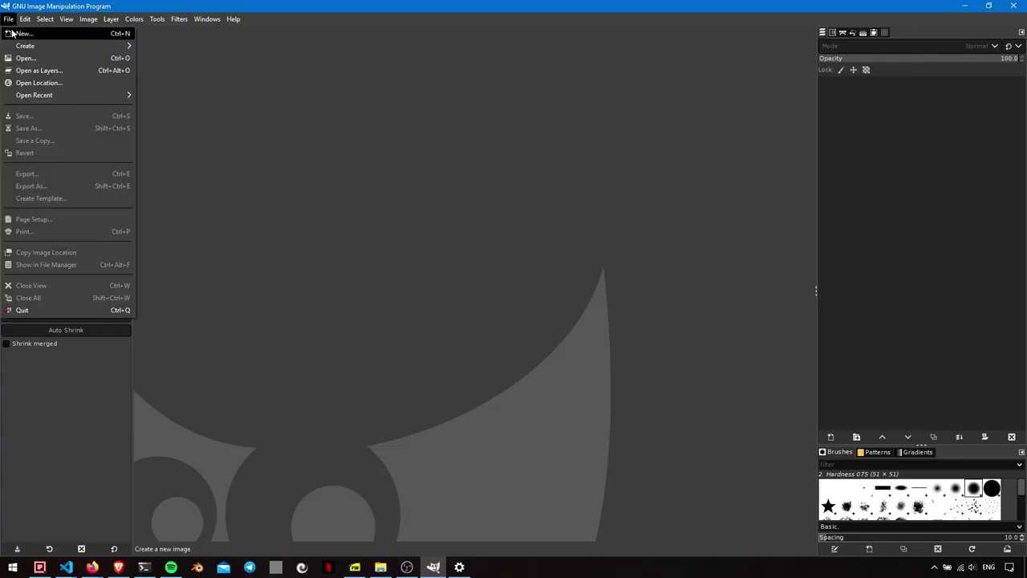
{"action": "left_click", "coordinate": [24, 37]}
{"action": "left_click", "coordinate": [427, 304]}
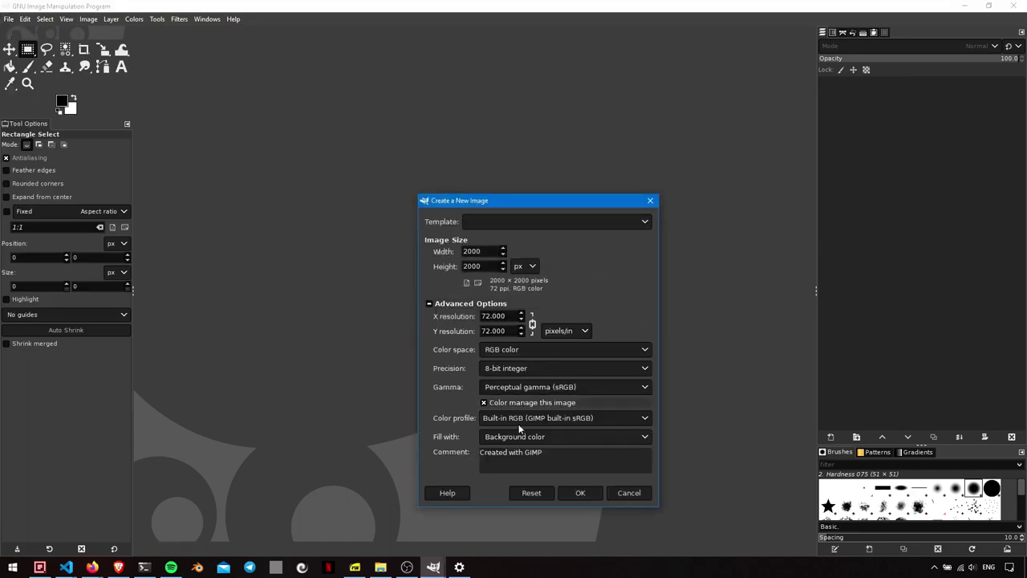
{"action": "left_click", "coordinate": [522, 438]}
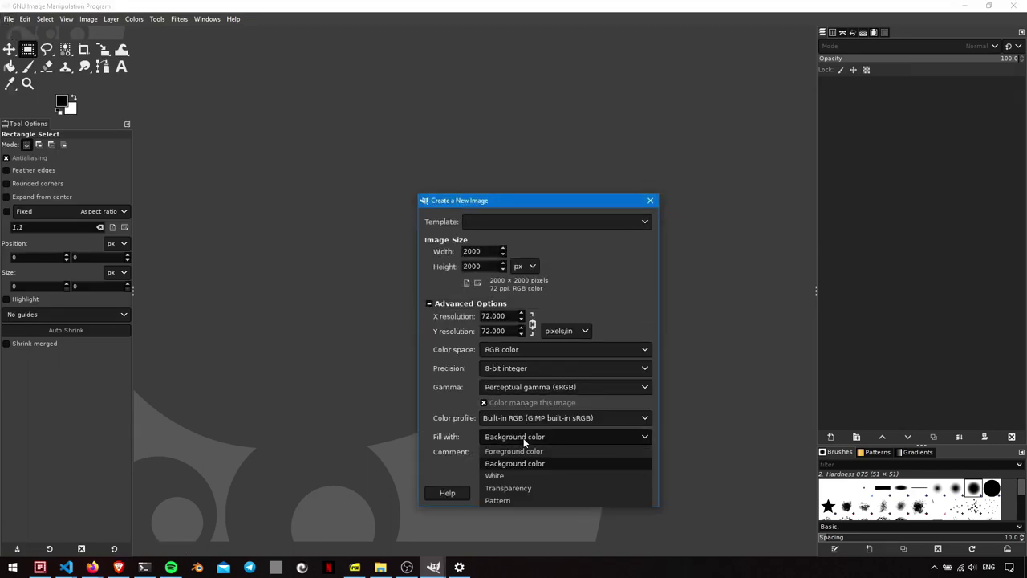
{"action": "left_click", "coordinate": [527, 488]}
{"action": "left_click", "coordinate": [587, 490]}
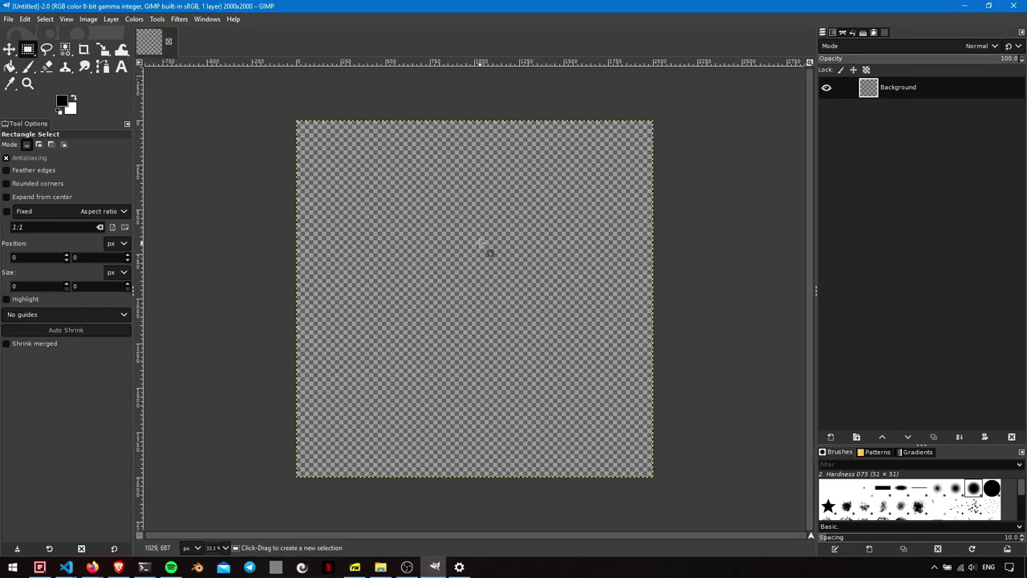
Add the three photos as layers, hide the top two, and move the city photo below the zdenek layer
{"action": "left_click_drag", "start_coordinate": [488, 252], "coordinate": [483, 278]}
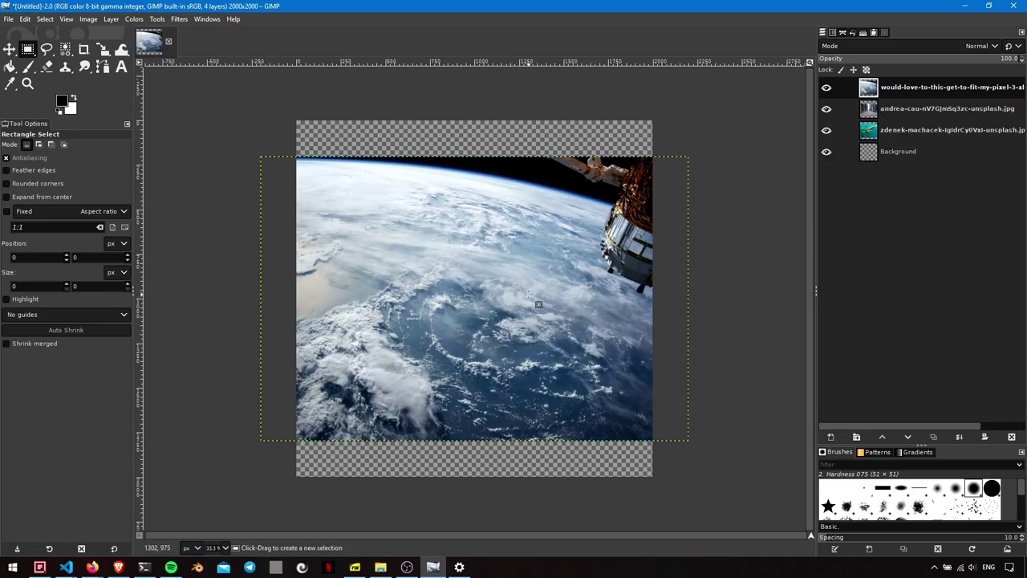
{"action": "left_click", "coordinate": [826, 88]}
{"action": "left_click", "coordinate": [826, 130]}
{"action": "left_click_drag", "start_coordinate": [871, 109], "coordinate": [872, 152]}
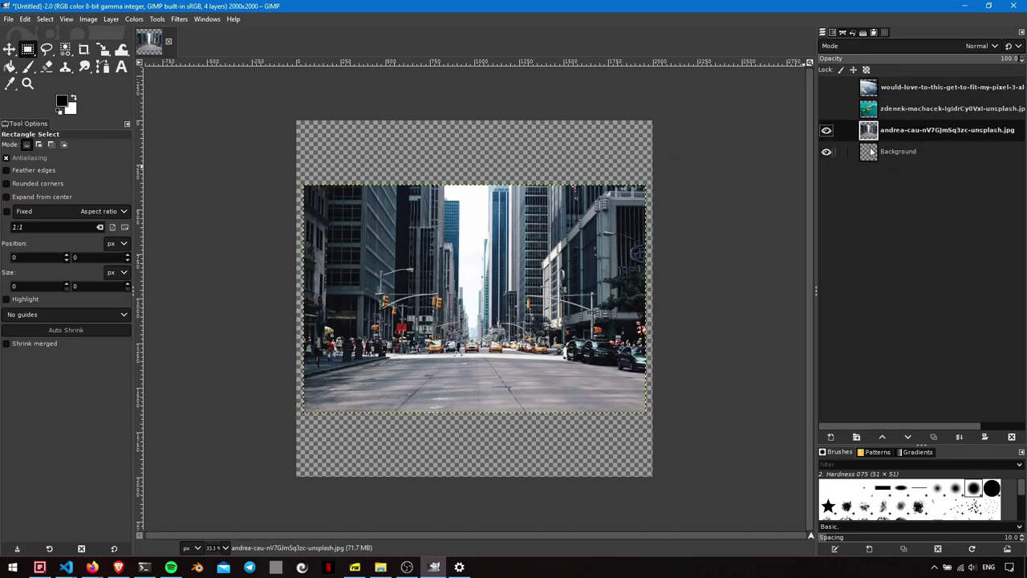
Scale the city street layer up to 3107 × 2071 and duplicate it
{"action": "left_click", "coordinate": [103, 49]}
{"action": "left_click", "coordinate": [492, 268]}
{"action": "left_click_drag", "start_coordinate": [624, 399], "coordinate": [839, 575]}
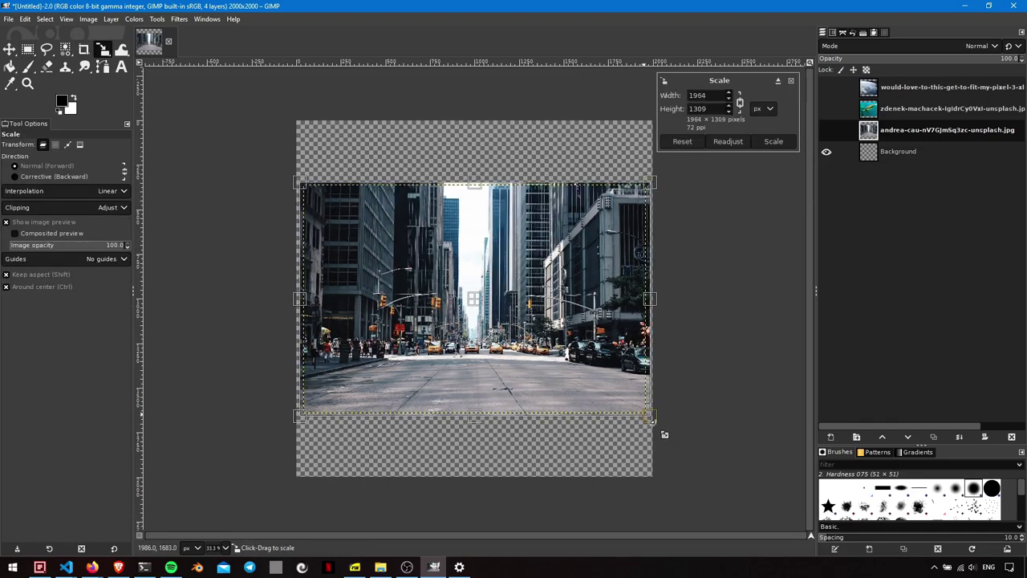
{"action": "left_click", "coordinate": [773, 141]}
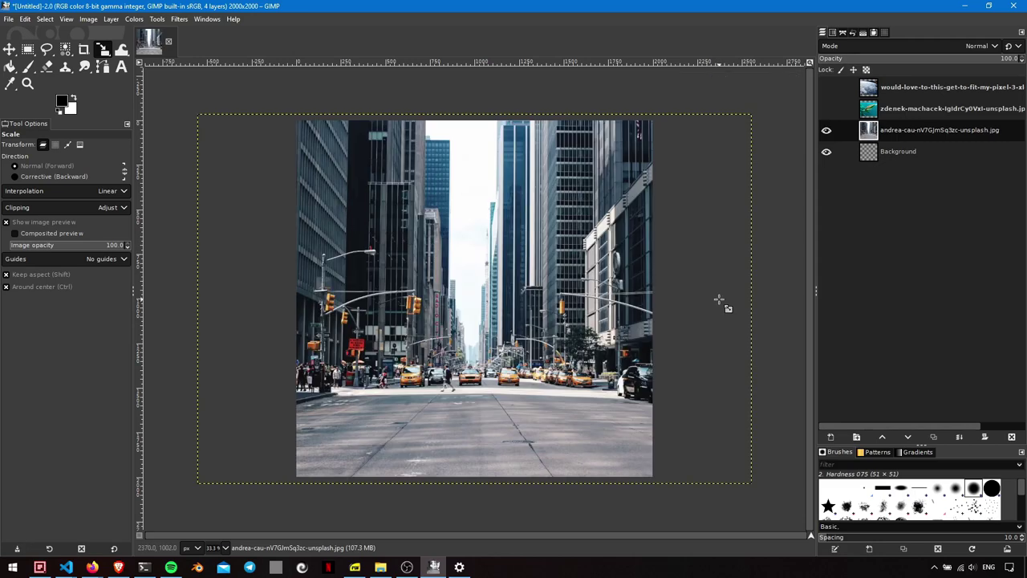
{"action": "left_click", "coordinate": [932, 437]}
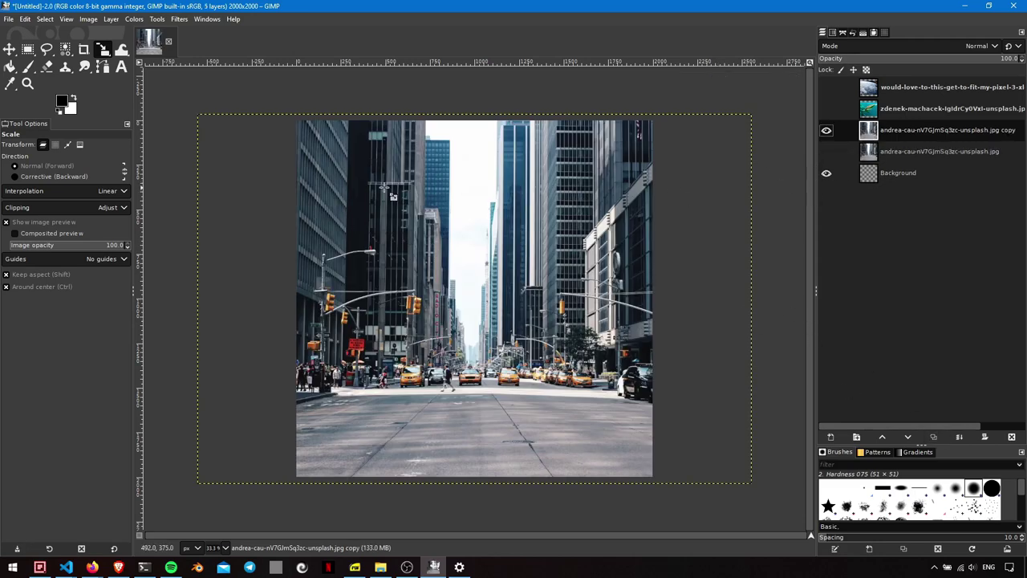
Start the sky path on a building top and run it down past the taxis and street edge
{"action": "scroll", "coordinate": [393, 196], "scroll_direction": "up", "scroll_amount": 4}
{"action": "scroll", "coordinate": [161, 116], "scroll_direction": "up", "scroll_amount": 2}
{"action": "key", "text": "b"}
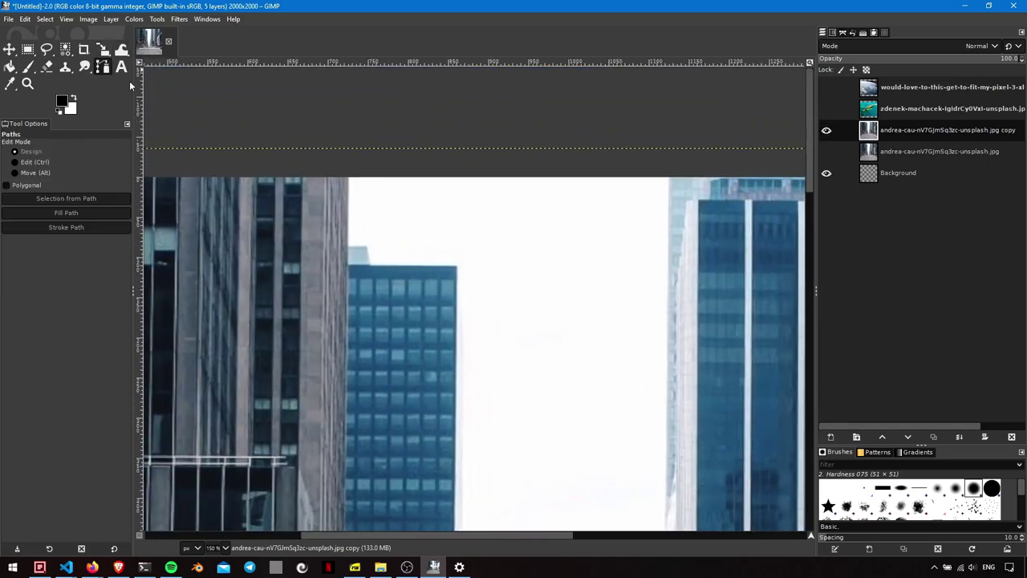
{"action": "left_click", "coordinate": [348, 250]}
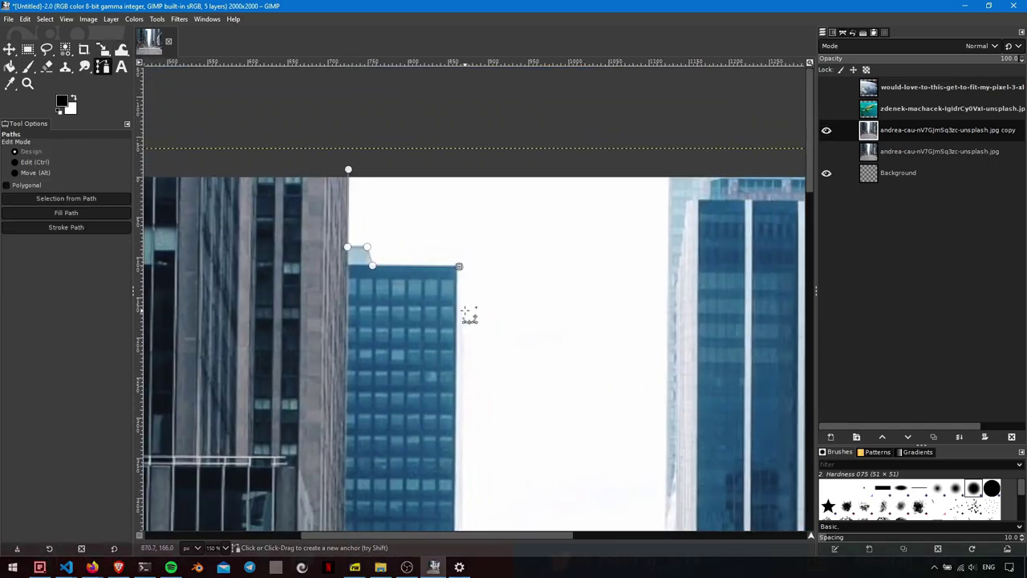
{"action": "scroll", "coordinate": [490, 341], "scroll_direction": "down", "scroll_amount": 5}
{"action": "scroll", "coordinate": [452, 151], "scroll_direction": "down", "scroll_amount": 5}
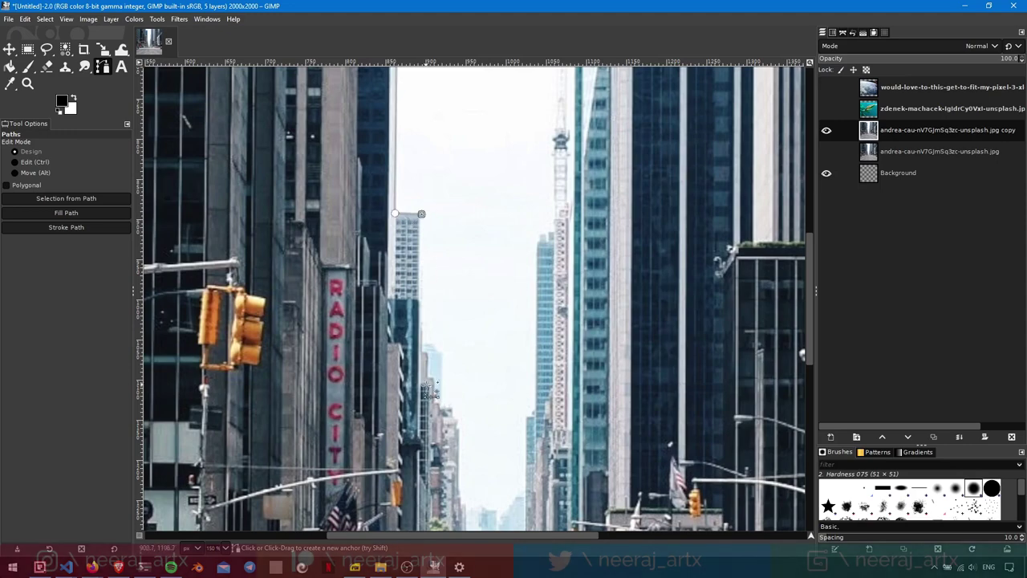
{"action": "scroll", "coordinate": [442, 436], "scroll_direction": "down", "scroll_amount": 5}
{"action": "left_click_drag", "start_coordinate": [399, 362], "coordinate": [431, 400]}
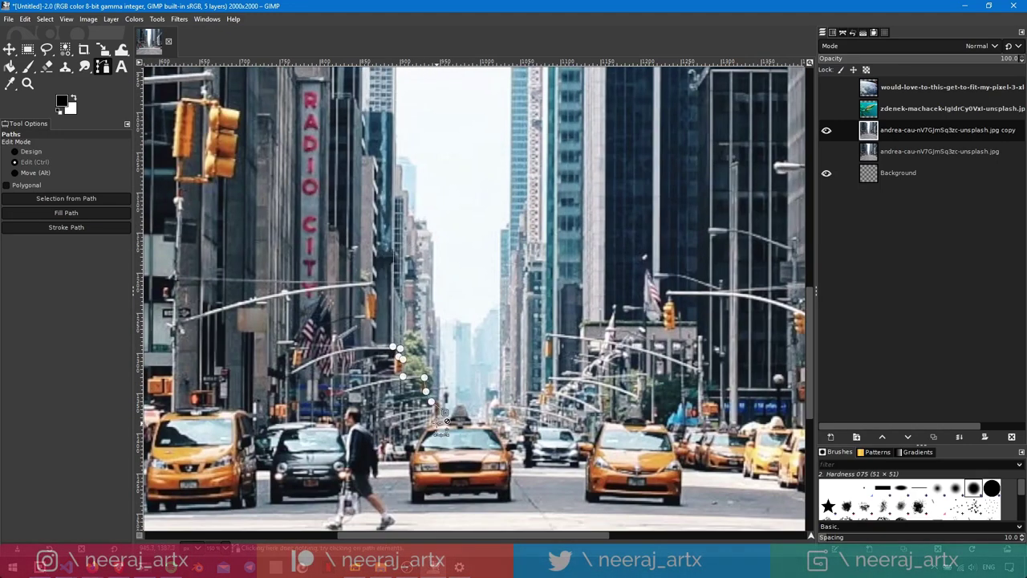
{"action": "left_click", "coordinate": [457, 407]}
{"action": "left_click_drag", "start_coordinate": [487, 415], "coordinate": [491, 393]}
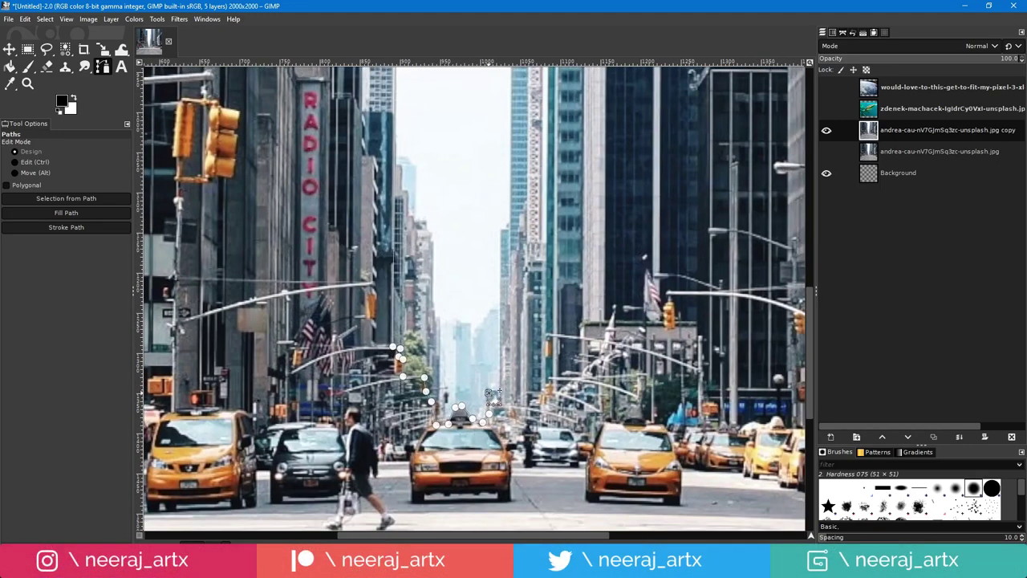
Curve the path up the building tops, close it around the sky, and convert it to a selection
{"action": "scroll", "coordinate": [489, 257], "scroll_direction": "up", "scroll_amount": 5}
{"action": "left_click", "coordinate": [455, 297]}
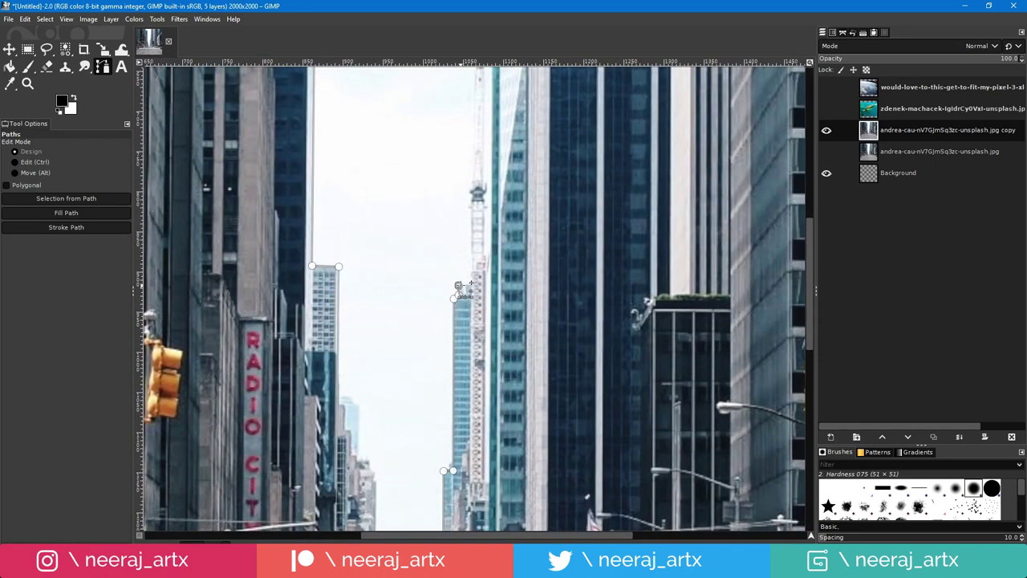
{"action": "scroll", "coordinate": [463, 295], "scroll_direction": "up", "scroll_amount": 5}
{"action": "left_click_drag", "start_coordinate": [449, 241], "coordinate": [531, 171]}
{"action": "scroll", "coordinate": [391, 265], "scroll_direction": "down", "scroll_amount": 2}
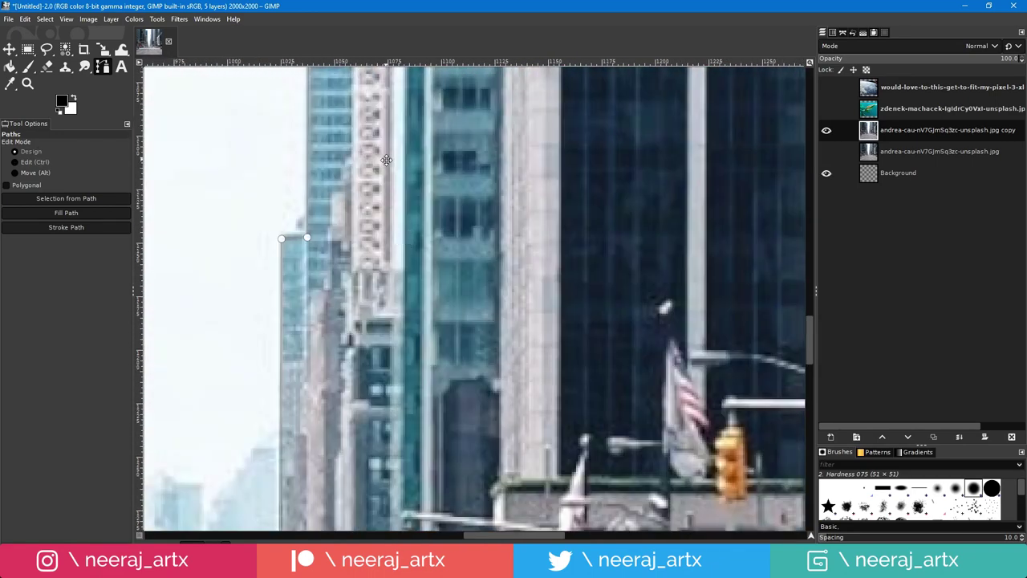
{"action": "scroll", "coordinate": [407, 273], "scroll_direction": "down", "scroll_amount": 4}
{"action": "scroll", "coordinate": [446, 363], "scroll_direction": "up", "scroll_amount": 3}
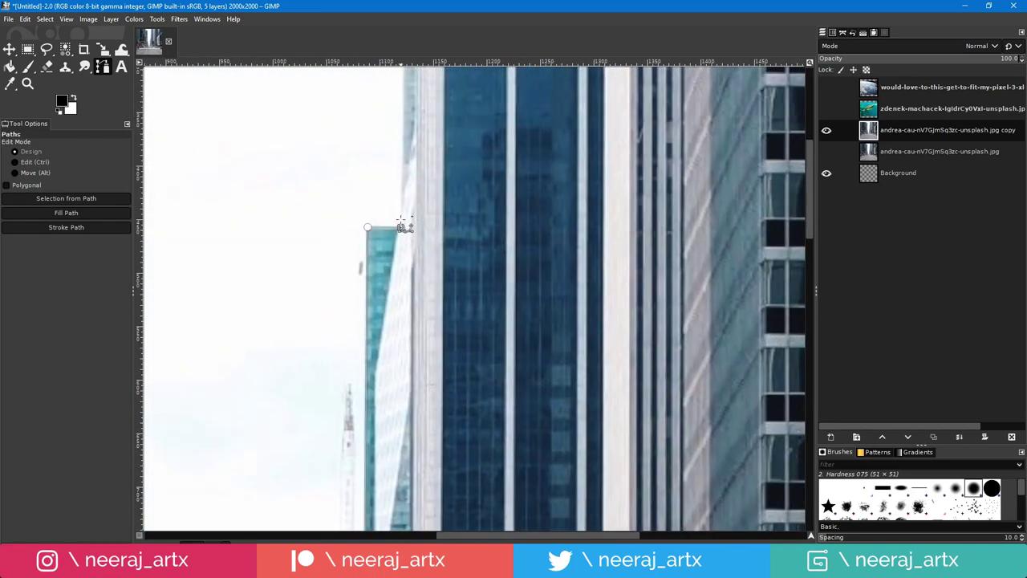
{"action": "scroll", "coordinate": [446, 363], "scroll_direction": "down", "scroll_amount": 2}
{"action": "scroll", "coordinate": [380, 179], "scroll_direction": "up", "scroll_amount": 1}
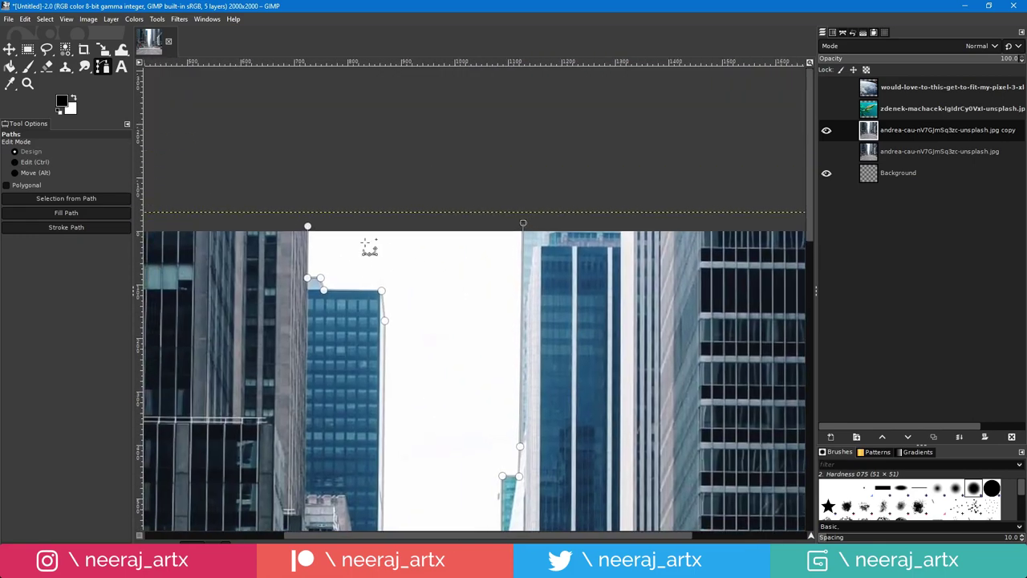
{"action": "left_click", "coordinate": [309, 227], "text": "ctrl"}
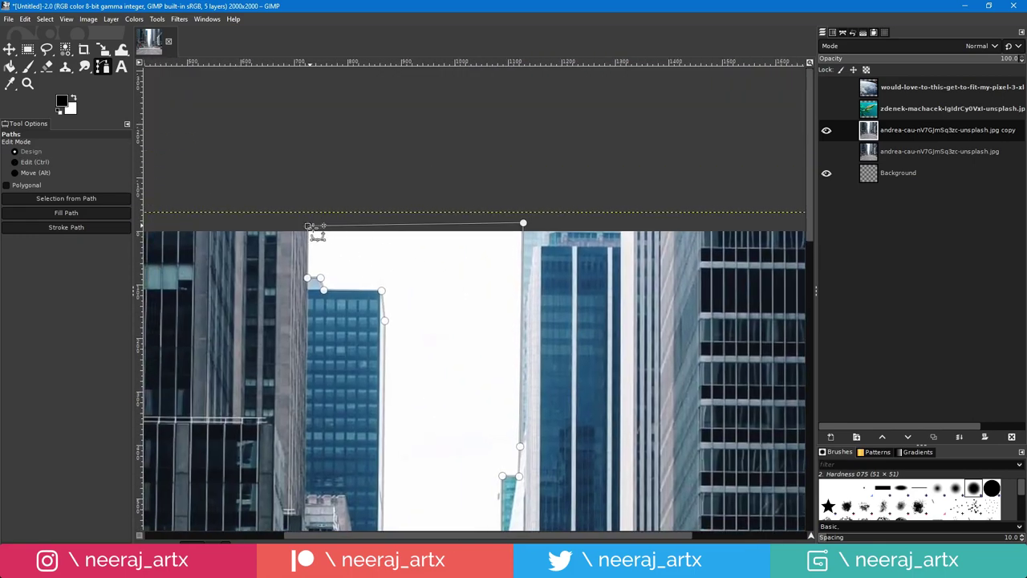
{"action": "scroll", "coordinate": [325, 232], "scroll_direction": "down", "scroll_amount": 2}
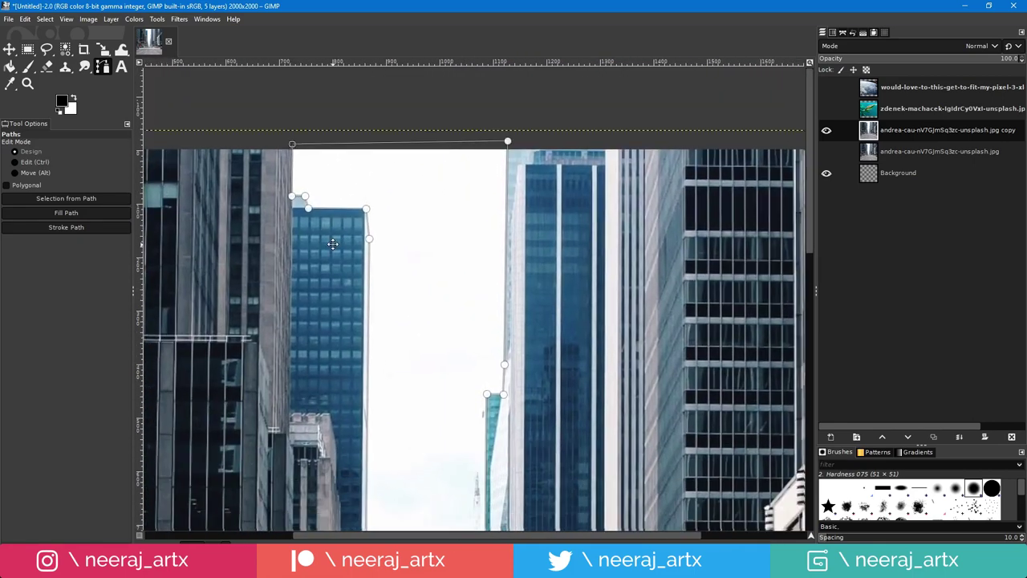
{"action": "left_click", "coordinate": [24, 199]}
Feather the sky selection by 2 px
{"action": "right_click", "coordinate": [355, 169]}
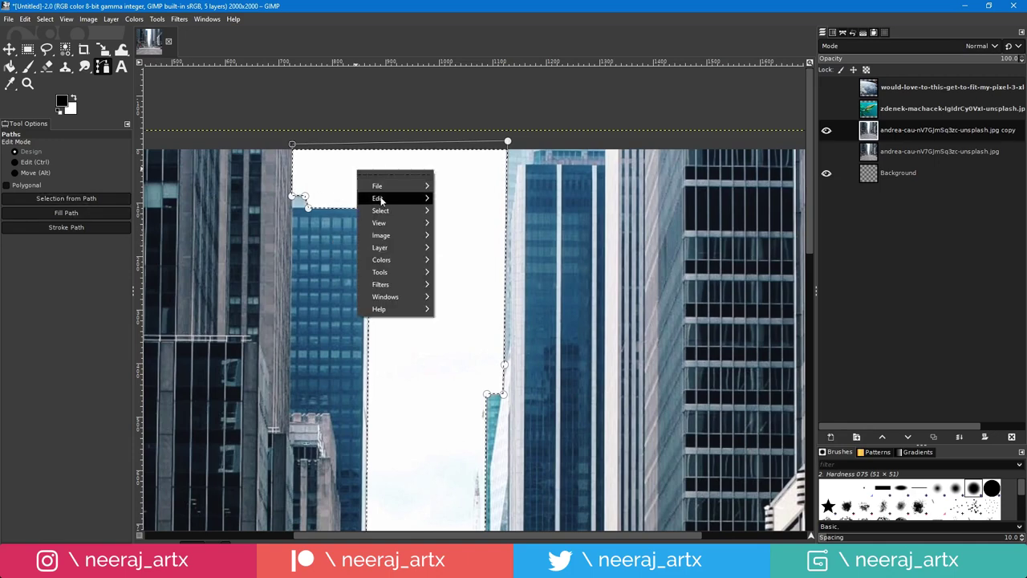
{"action": "left_click", "coordinate": [513, 313]}
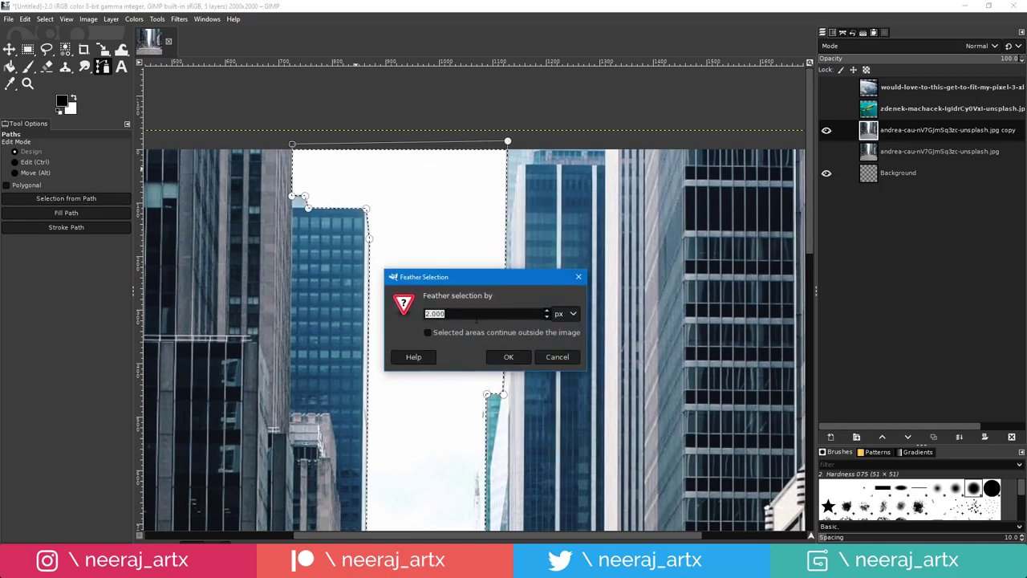
{"action": "left_click", "coordinate": [514, 356]}
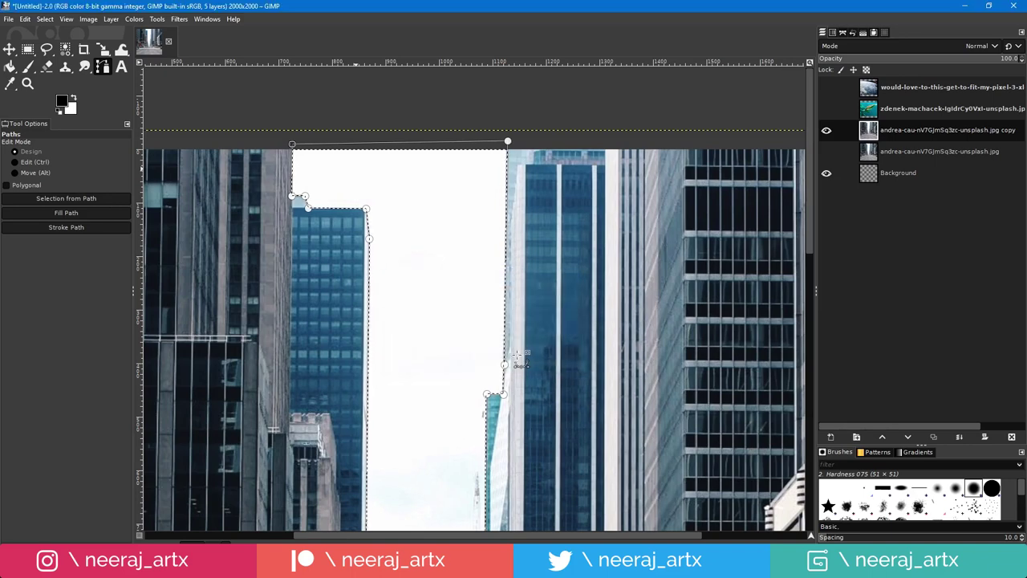
Add an inverted selection layer mask so the sky on the city copy turns transparent
{"action": "left_click", "coordinate": [991, 438]}
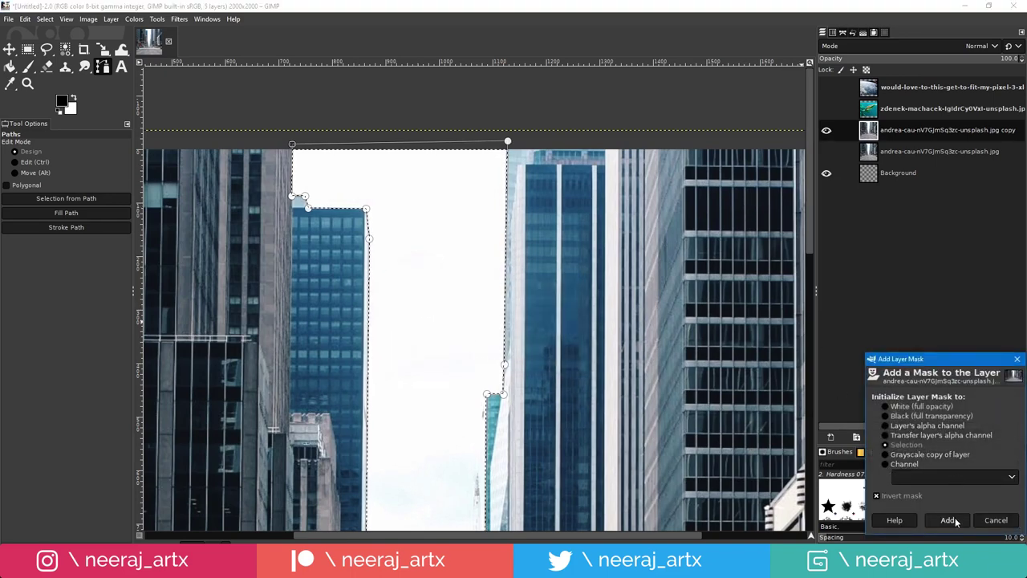
{"action": "left_click", "coordinate": [947, 519]}
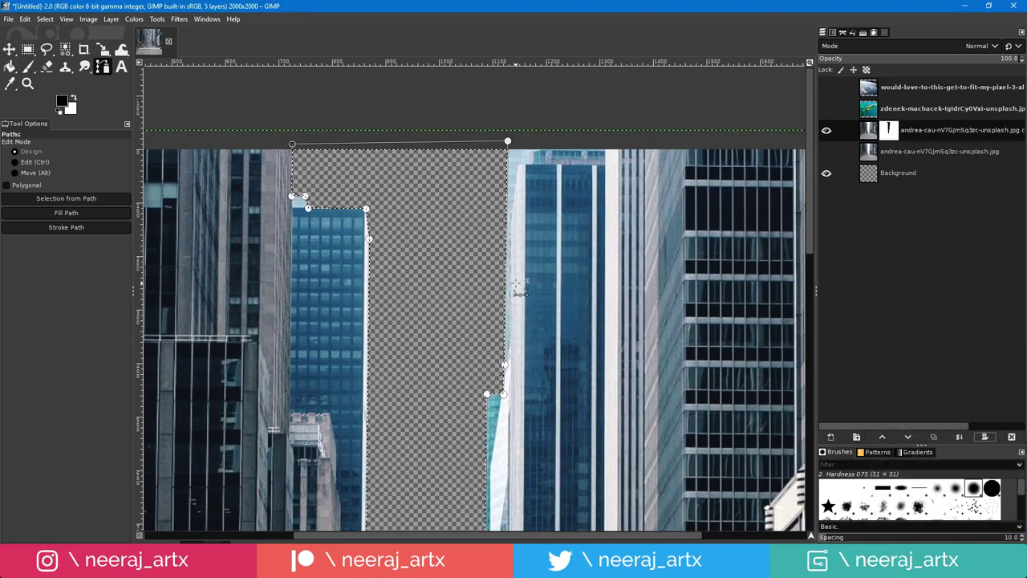
{"action": "scroll", "coordinate": [484, 282], "scroll_direction": "down", "scroll_amount": 1}
{"action": "scroll", "coordinate": [483, 282], "scroll_direction": "down", "scroll_amount": 2}
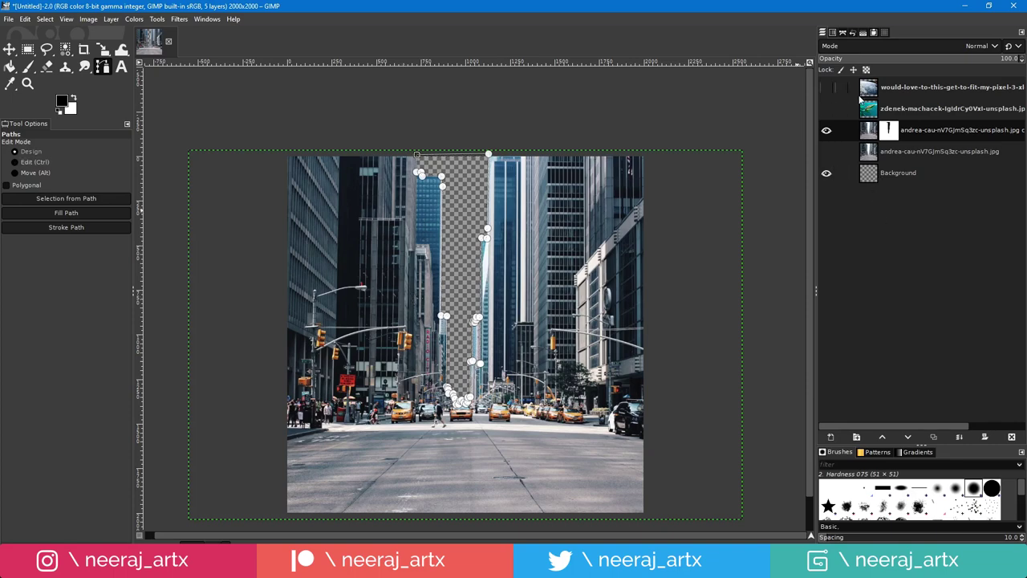
Duplicate the masked city layer and apply its layer mask permanently
{"action": "left_click", "coordinate": [934, 436]}
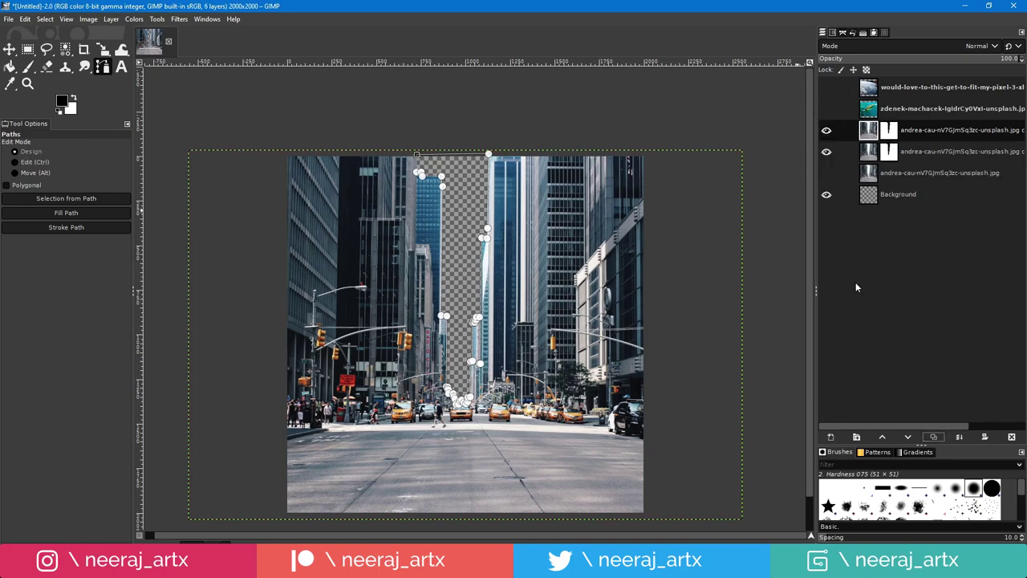
{"action": "right_click", "coordinate": [925, 131]}
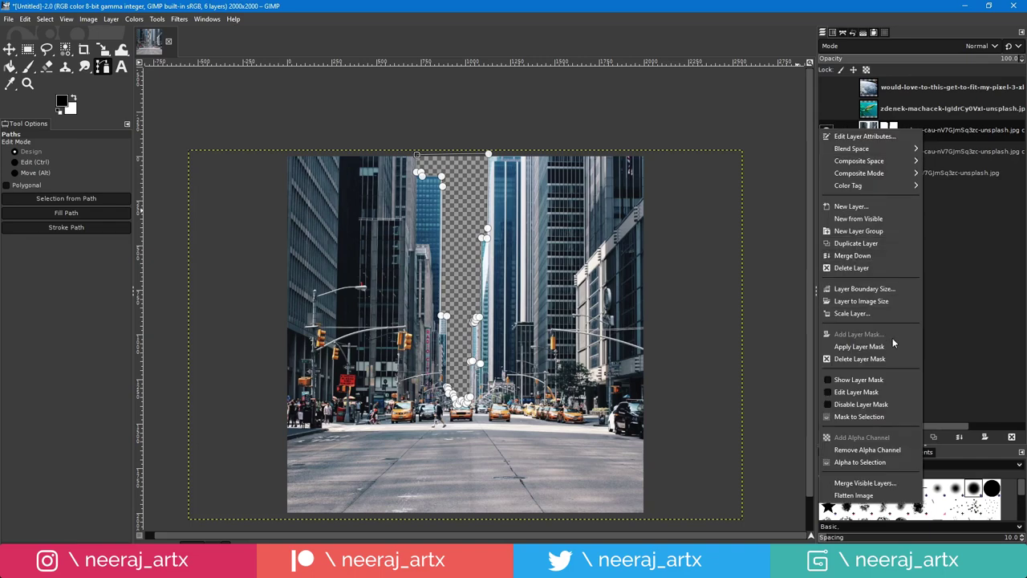
{"action": "left_click", "coordinate": [858, 346]}
Lower the copy's intended colour temperature slightly, then move the Earth layer down and show it
{"action": "left_click", "coordinate": [134, 19]}
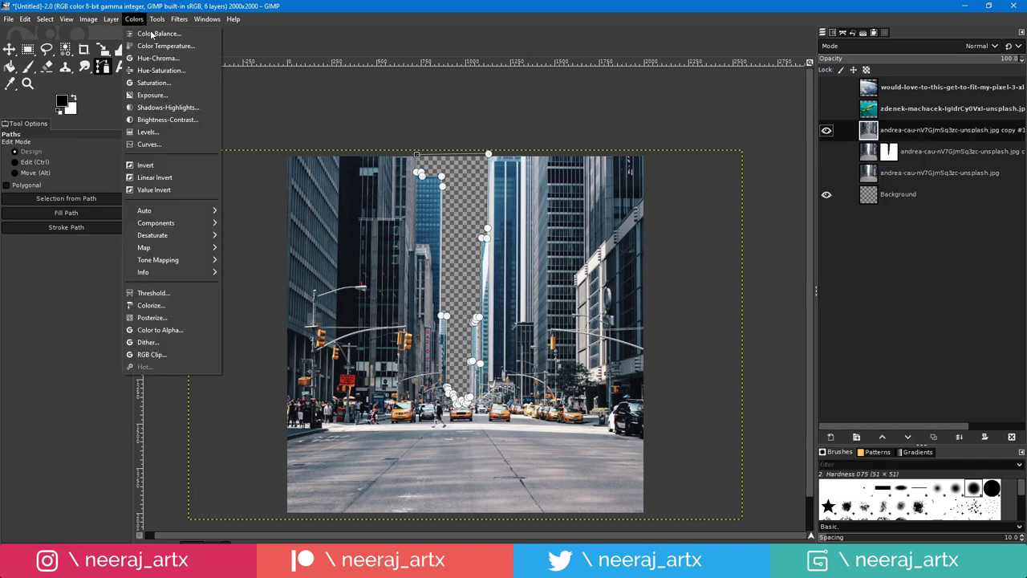
{"action": "left_click", "coordinate": [160, 39]}
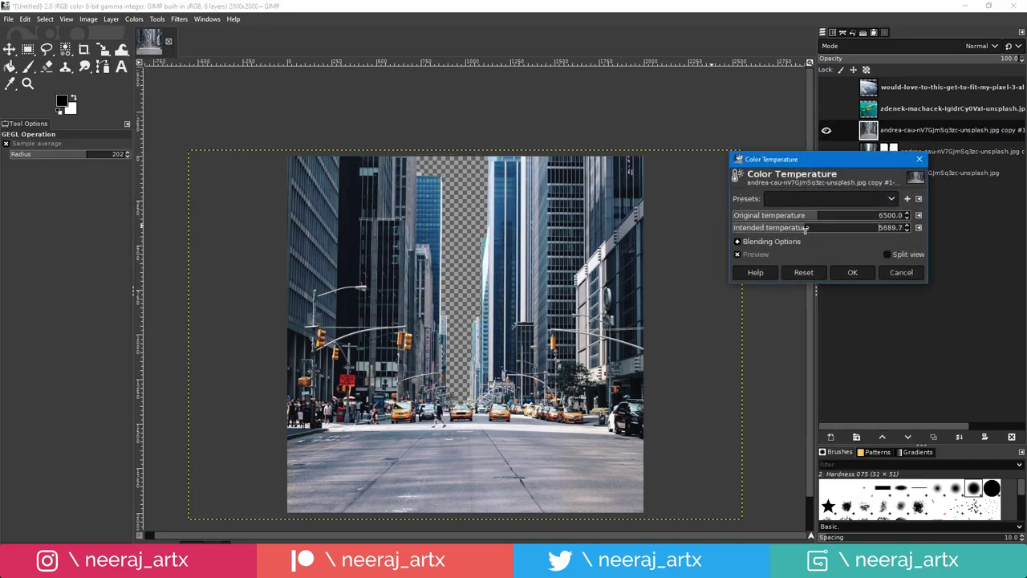
{"action": "left_click_drag", "start_coordinate": [805, 228], "coordinate": [803, 228]}
{"action": "left_click", "coordinate": [852, 272]}
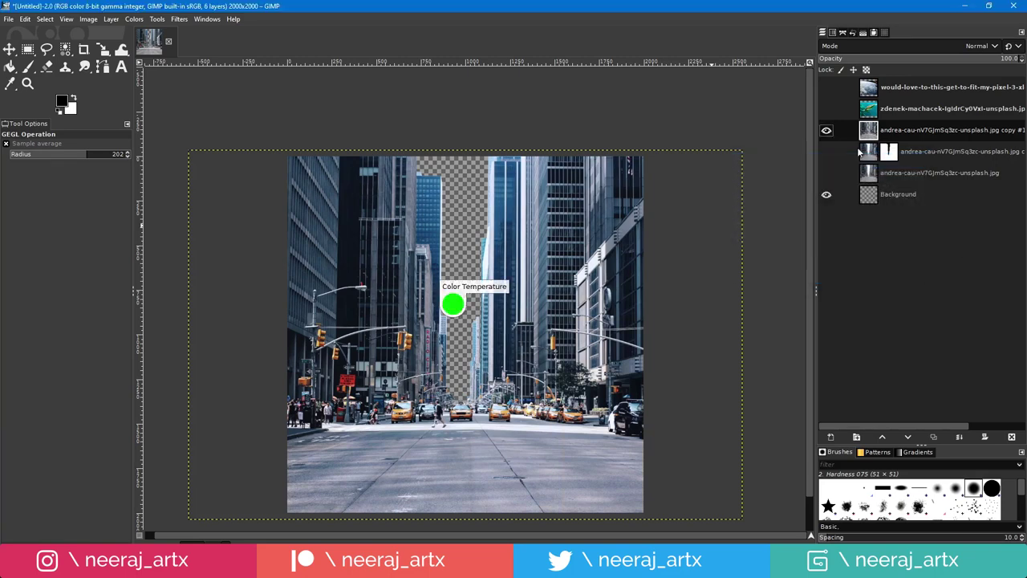
{"action": "left_click_drag", "start_coordinate": [868, 88], "coordinate": [868, 140]}
{"action": "left_click", "coordinate": [826, 130]}
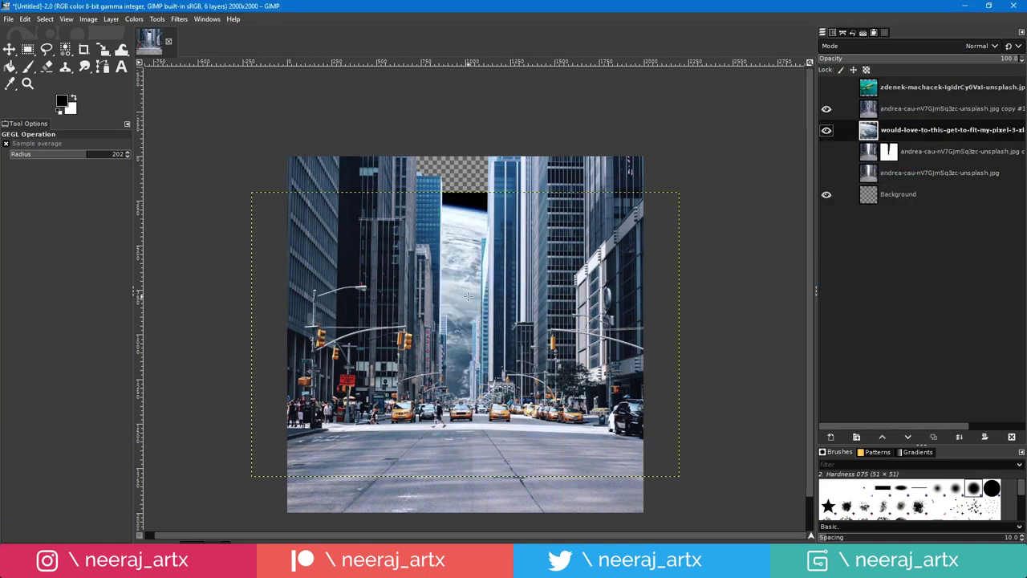
Move the Earth image higher so it fills the sky gap
{"action": "left_click", "coordinate": [8, 49]}
{"action": "left_click_drag", "start_coordinate": [464, 287], "coordinate": [463, 242]}
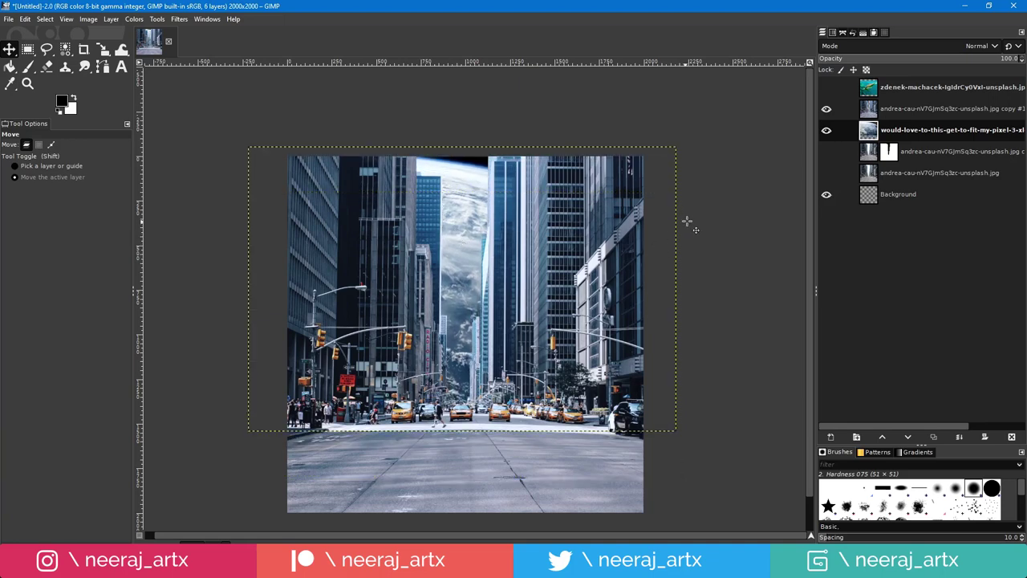
{"action": "scroll", "coordinate": [648, 369], "scroll_direction": "down", "scroll_amount": 1}
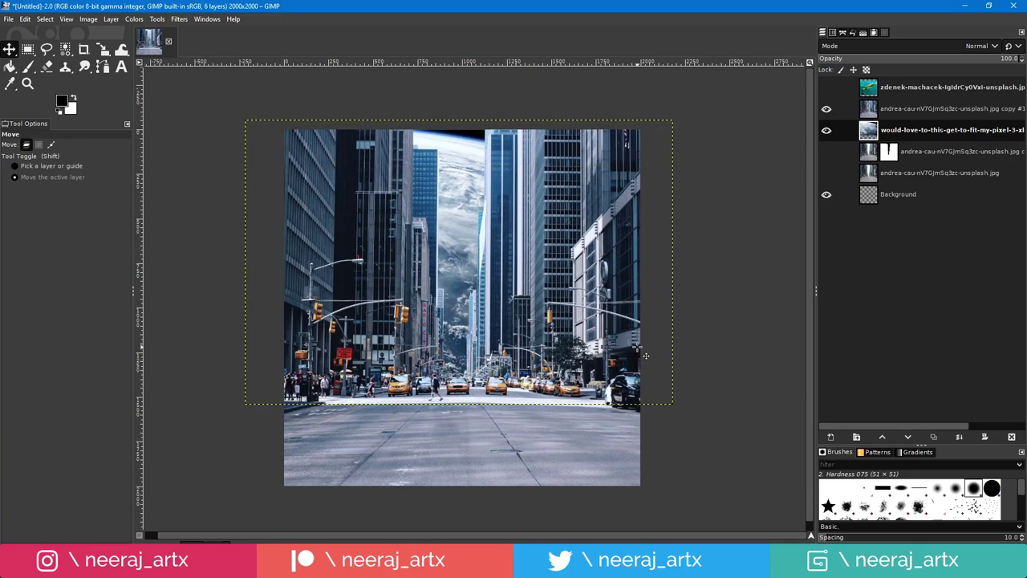
With the city copy selected, create a merged layer New from Visible
{"action": "left_click", "coordinate": [865, 112]}
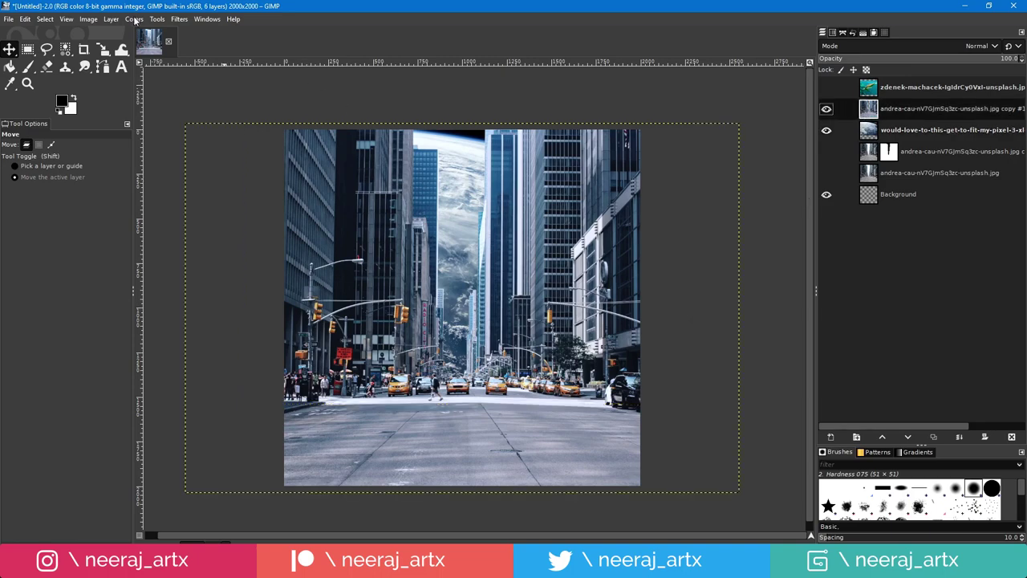
{"action": "left_click", "coordinate": [111, 19]}
{"action": "left_click", "coordinate": [137, 43]}
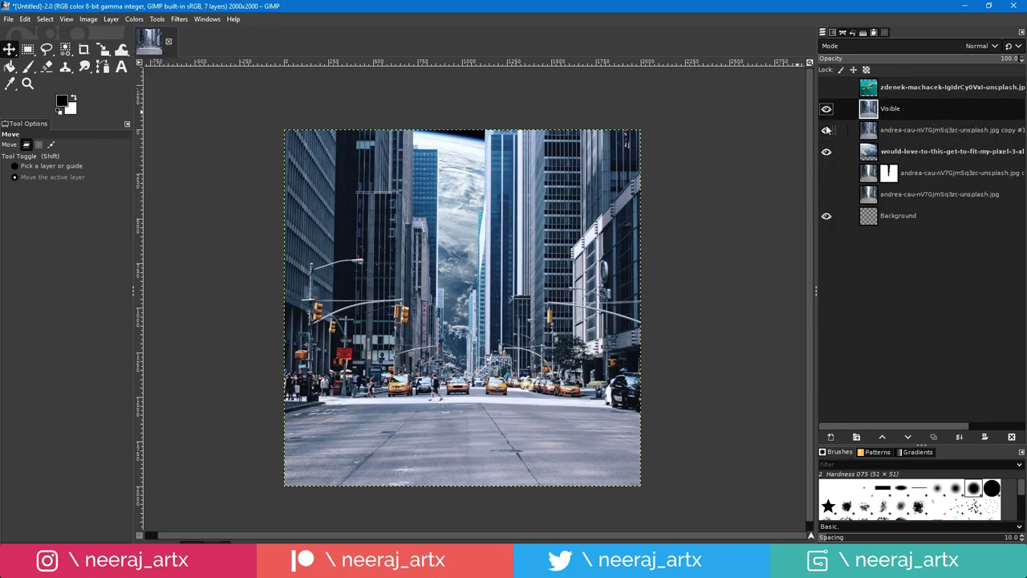
Move Background near the top and set up a radial FG to BG (HSV counter-clockwise) gradient
{"action": "left_click_drag", "start_coordinate": [894, 215], "coordinate": [895, 106]}
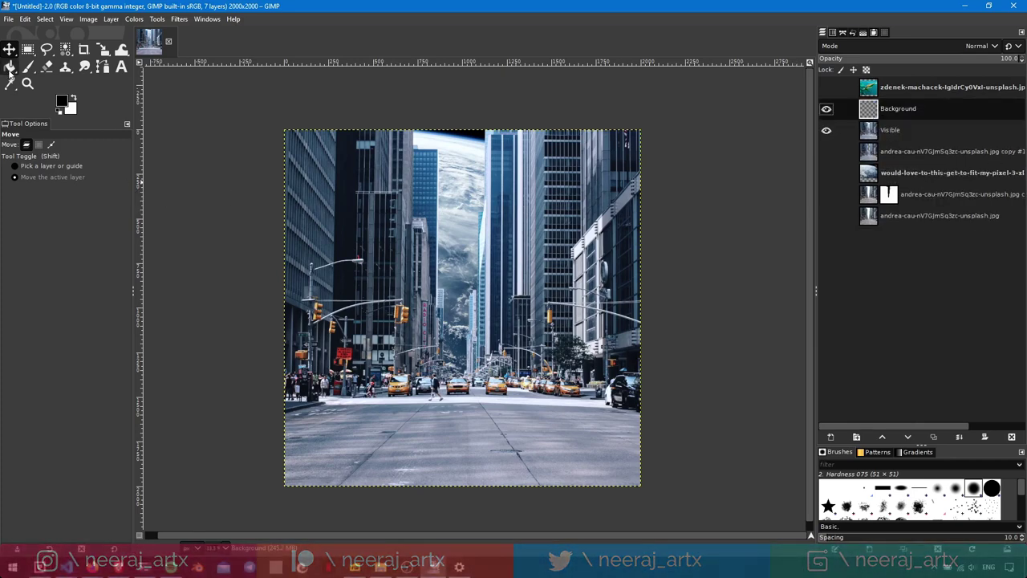
{"action": "left_click", "coordinate": [9, 66]}
{"action": "left_click", "coordinate": [11, 178]}
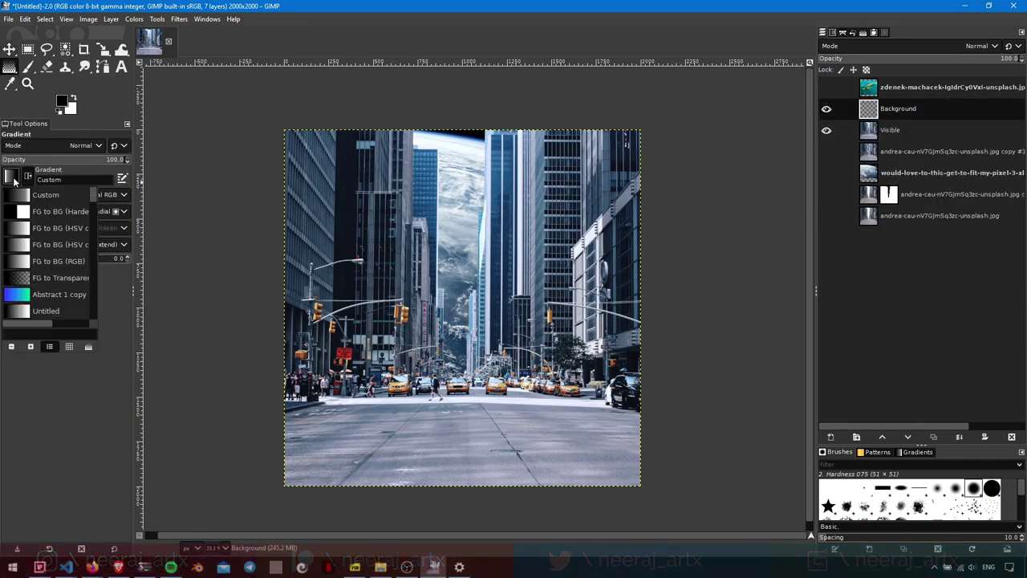
{"action": "left_click", "coordinate": [48, 244]}
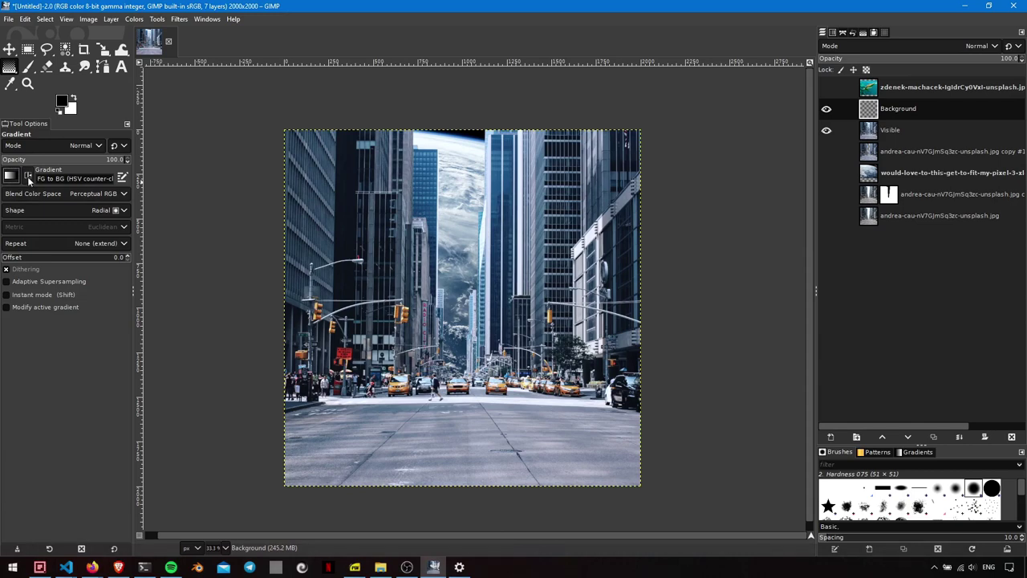
{"action": "left_click", "coordinate": [49, 210]}
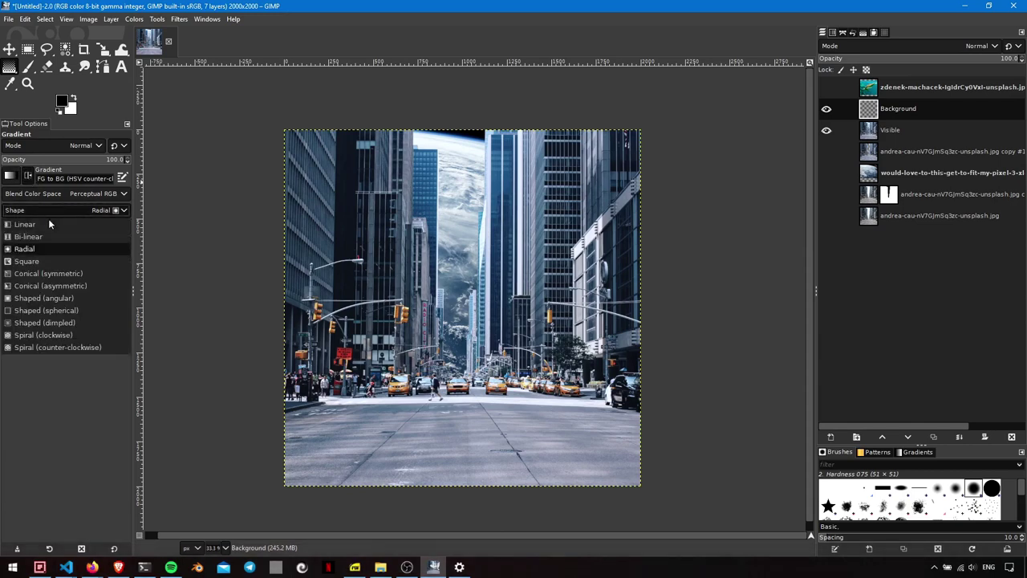
{"action": "left_click", "coordinate": [85, 248]}
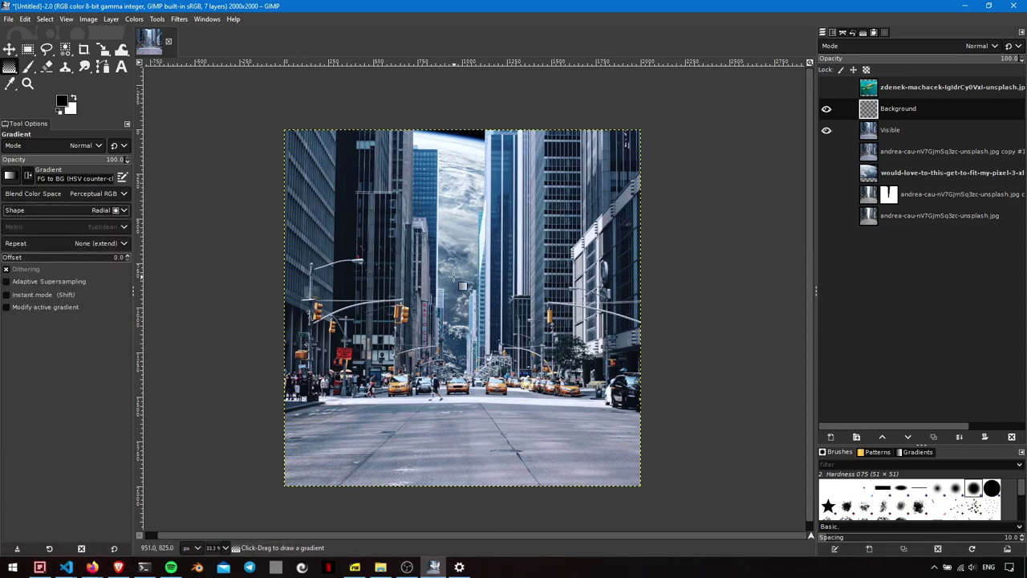
Draw the radial gradient from the centre outward, pull the midpoint in, commit, and hide the layer
{"action": "left_click_drag", "start_coordinate": [454, 278], "coordinate": [635, 479]}
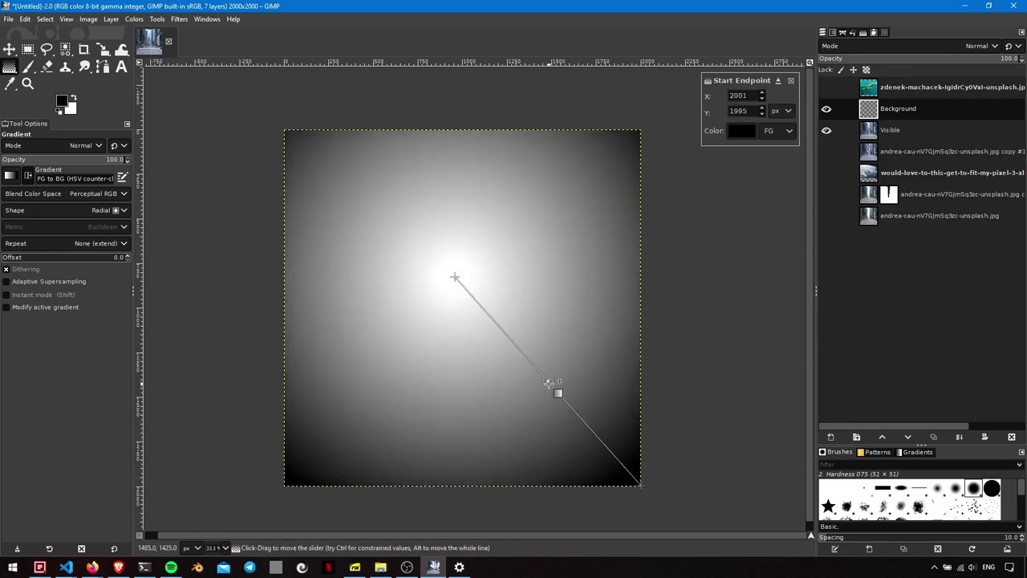
{"action": "left_click_drag", "start_coordinate": [548, 383], "coordinate": [479, 304]}
{"action": "key", "text": "Return"}
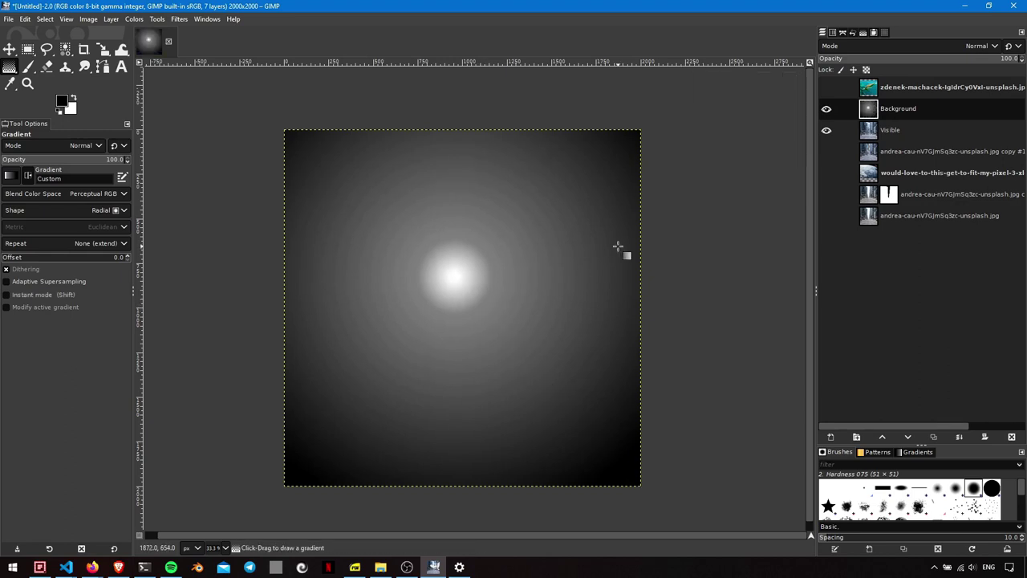
{"action": "left_click", "coordinate": [826, 108]}
Apply Variable Blur to the Visible layer with Background as Aux Input and radius 1.75
{"action": "left_click", "coordinate": [896, 132]}
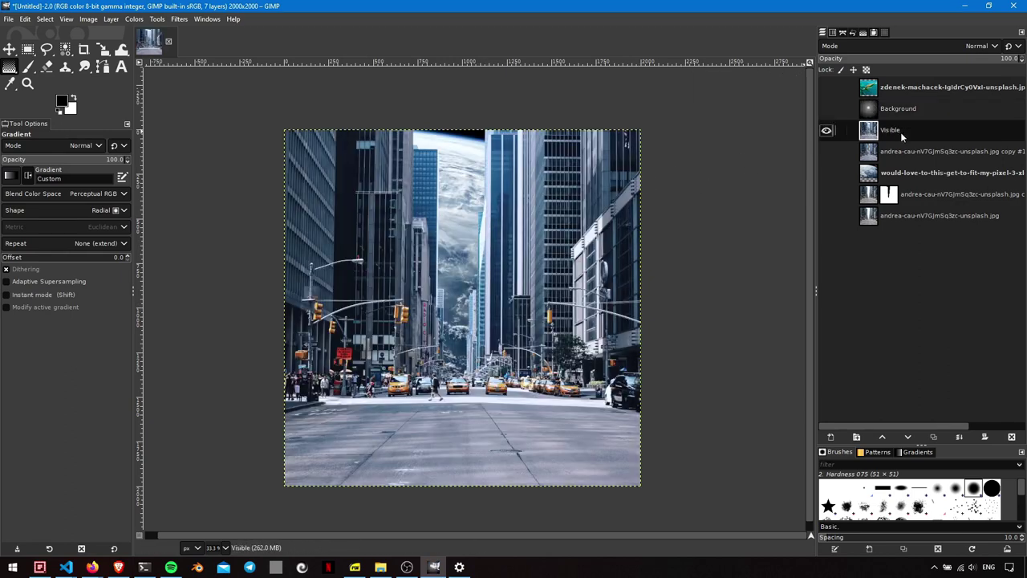
{"action": "left_click", "coordinate": [178, 21]}
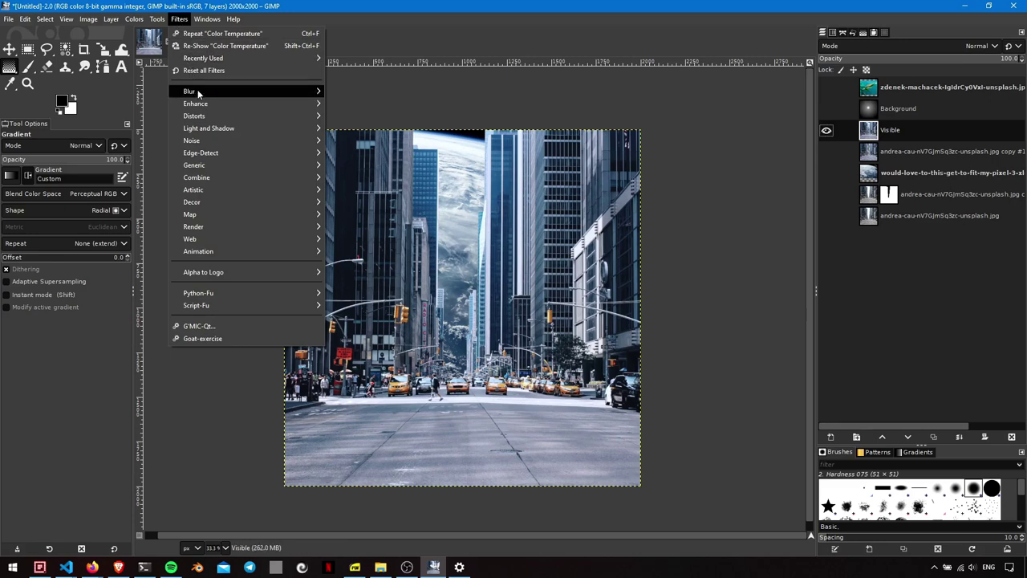
{"action": "mouse_move", "coordinate": [189, 90]}
{"action": "left_click", "coordinate": [395, 178]}
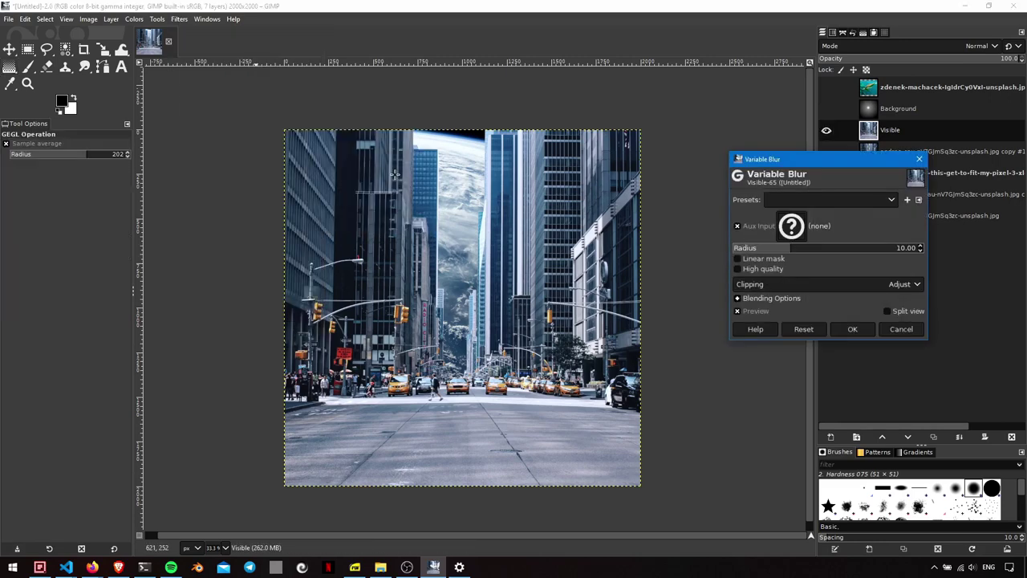
{"action": "left_click", "coordinate": [794, 228]}
{"action": "left_click", "coordinate": [718, 312]}
{"action": "type", "text": "2"}
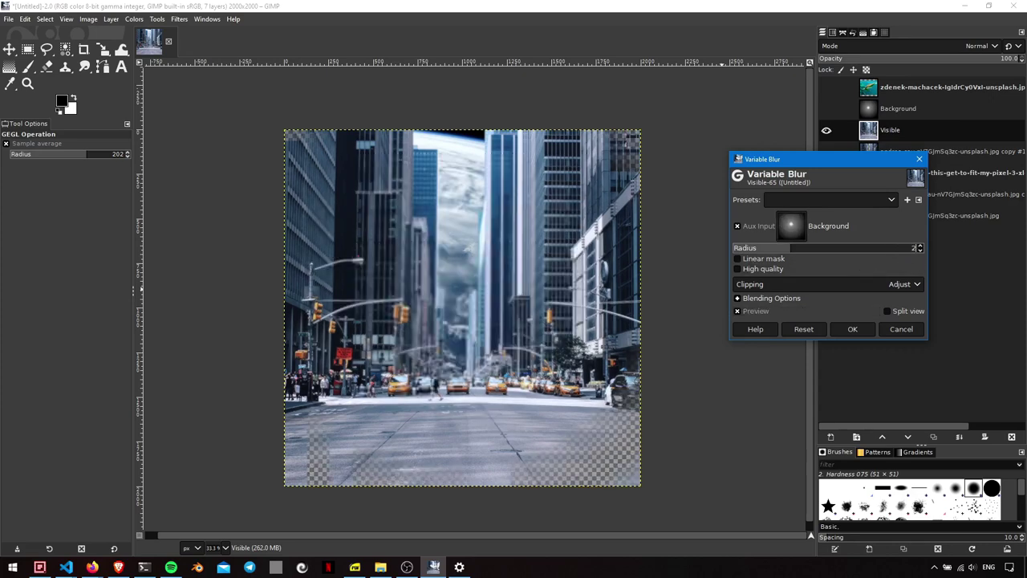
{"action": "key", "text": "Return"}
Compare the blur with Split view across the street, then apply it
{"action": "key", "text": "plus"}
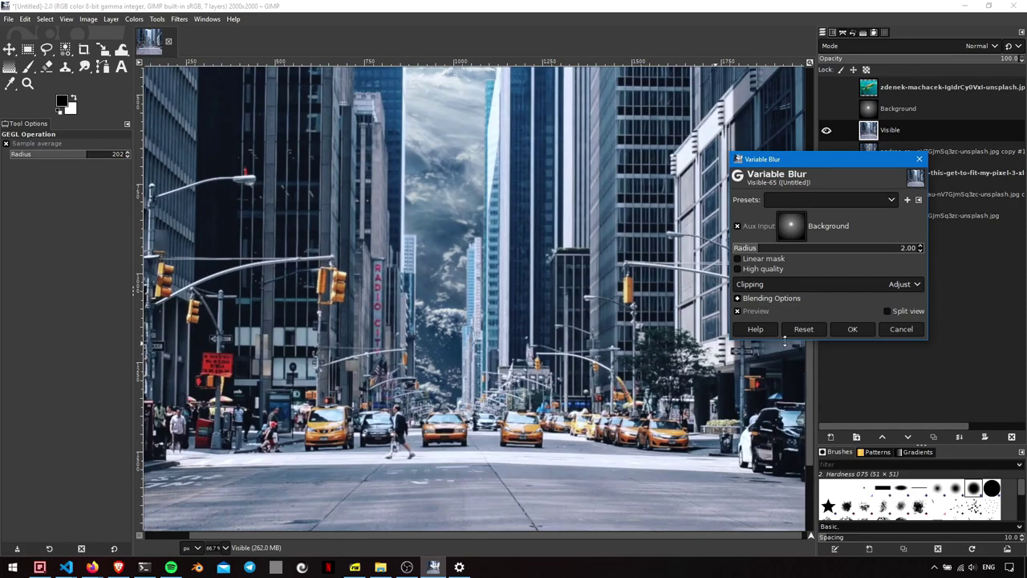
{"action": "left_click", "coordinate": [888, 311]}
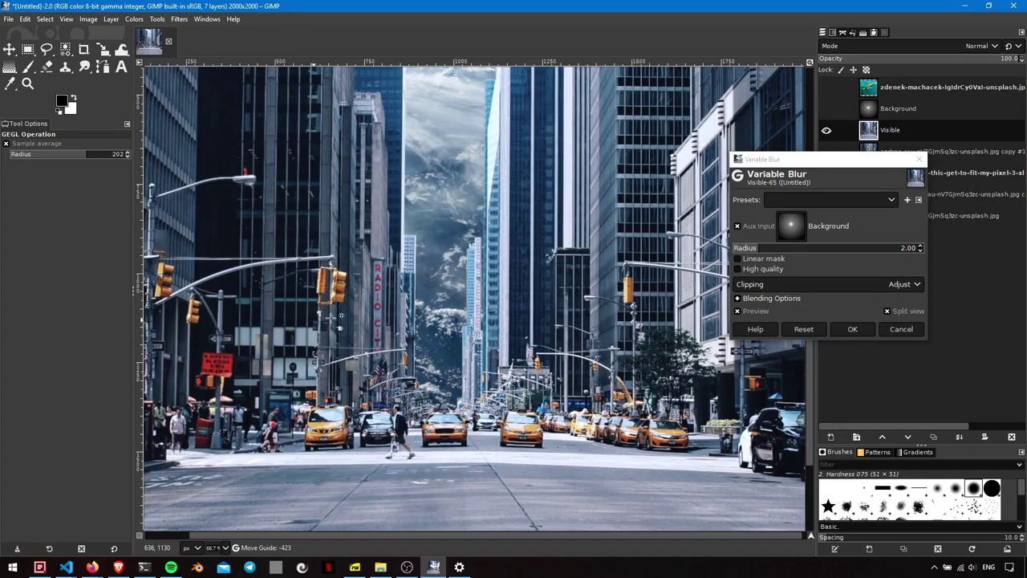
{"action": "mouse_move", "coordinate": [484, 315]}
{"action": "left_mouse_down"}
{"action": "mouse_move", "coordinate": [536, 313]}
{"action": "mouse_move", "coordinate": [400, 313]}
{"action": "left_mouse_up"}
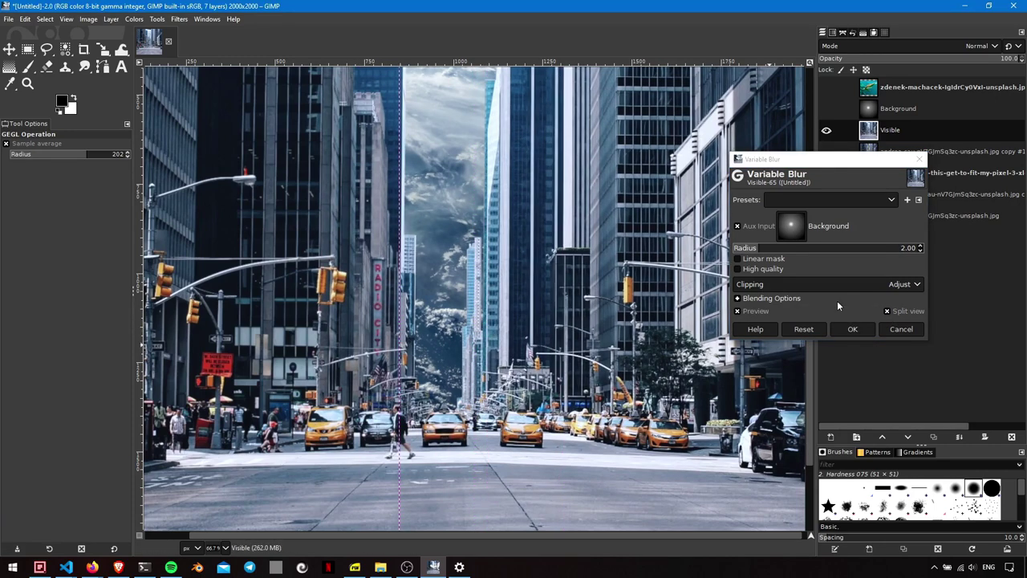
{"action": "left_click", "coordinate": [906, 248]}
{"action": "type", "text": "1.75"}
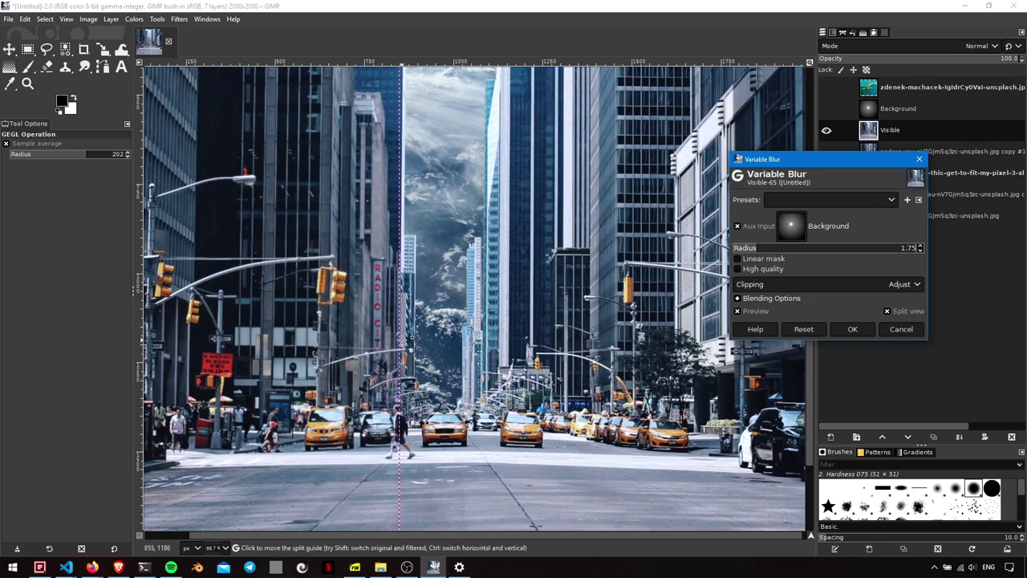
{"action": "left_click_drag", "start_coordinate": [400, 341], "coordinate": [599, 338]}
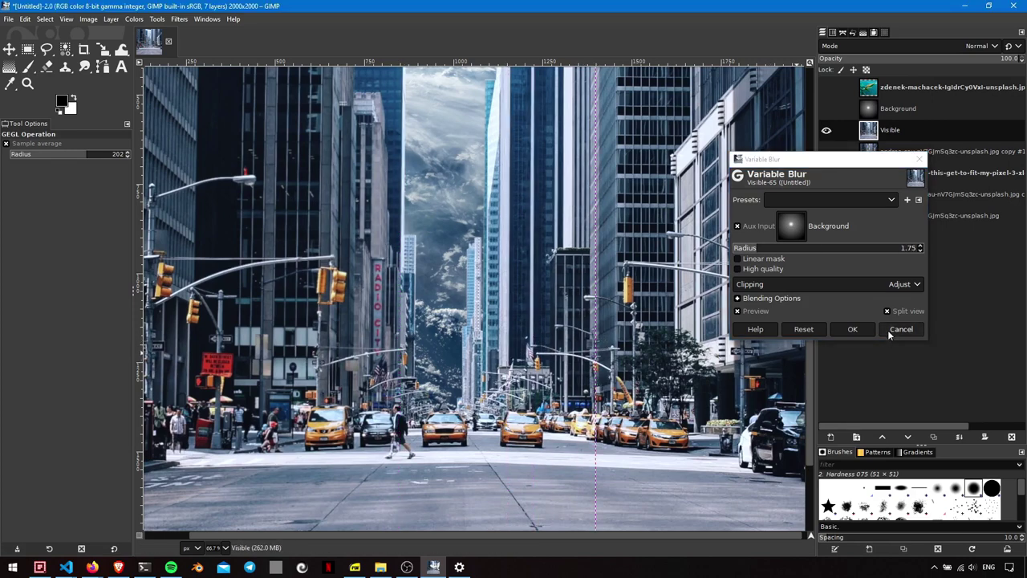
{"action": "left_click", "coordinate": [866, 330]}
Centre the image in the view and duplicate the Visible layer
{"action": "scroll", "coordinate": [467, 289], "scroll_direction": "down", "scroll_amount": 1}
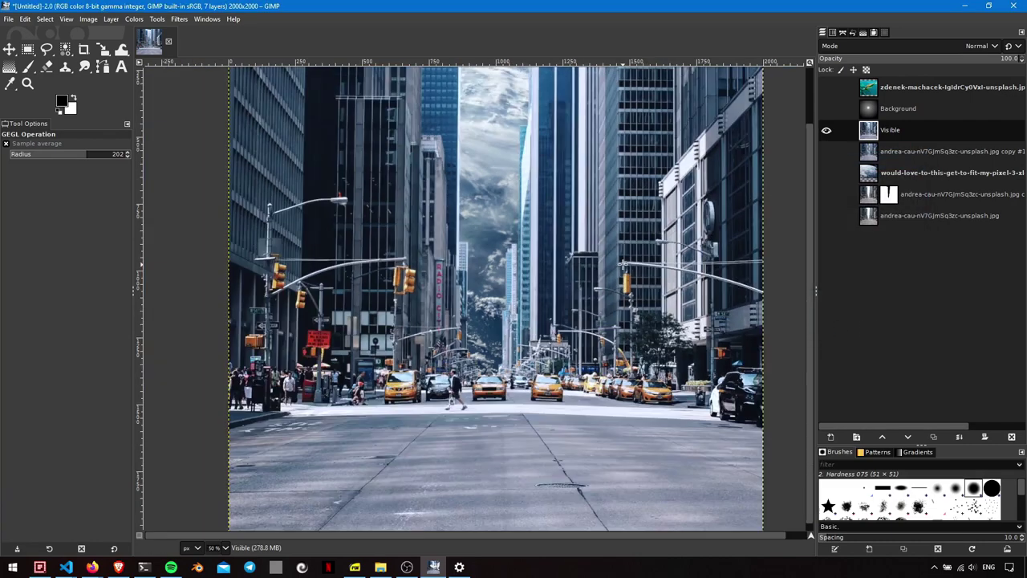
{"action": "scroll", "coordinate": [467, 289], "scroll_direction": "down", "scroll_amount": 1}
{"action": "scroll", "coordinate": [467, 289], "scroll_direction": "down", "scroll_amount": 1}
{"action": "left_click_drag", "start_coordinate": [467, 289], "coordinate": [497, 298]}
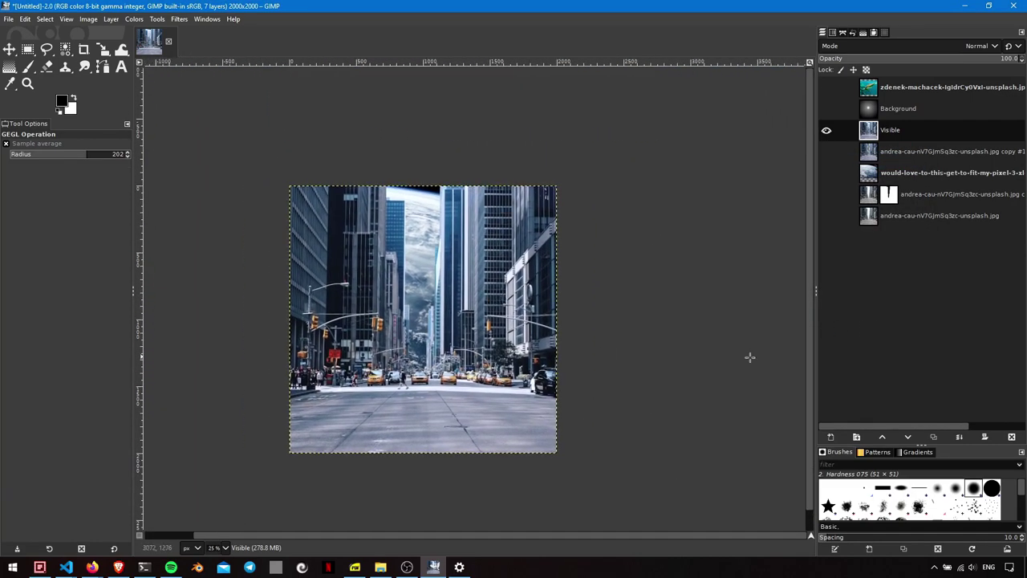
{"action": "left_click", "coordinate": [933, 437]}
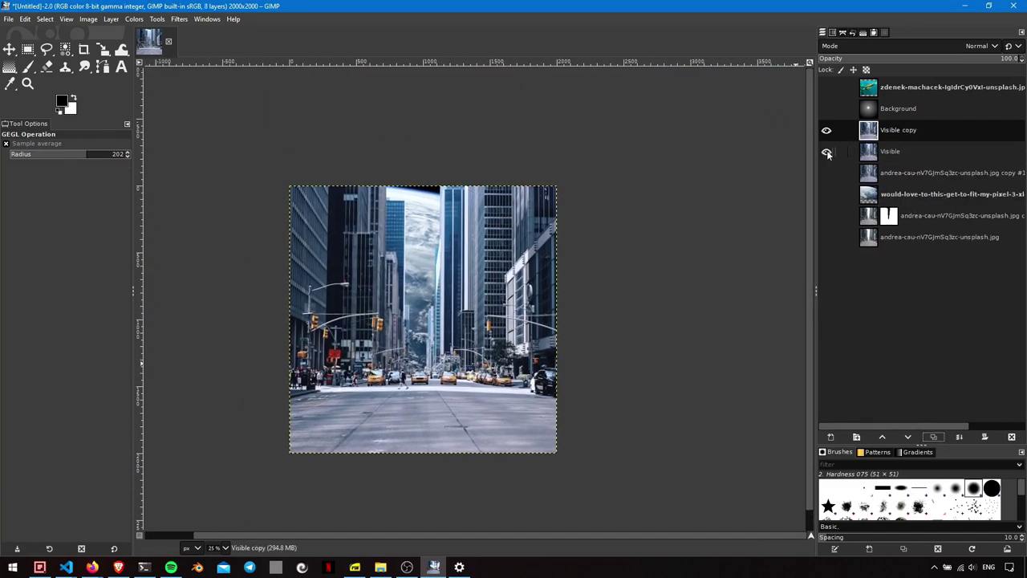
Move the turtle layer under the gradient layer, show it, and nudge it slightly left
{"action": "left_click_drag", "start_coordinate": [880, 94], "coordinate": [866, 118]}
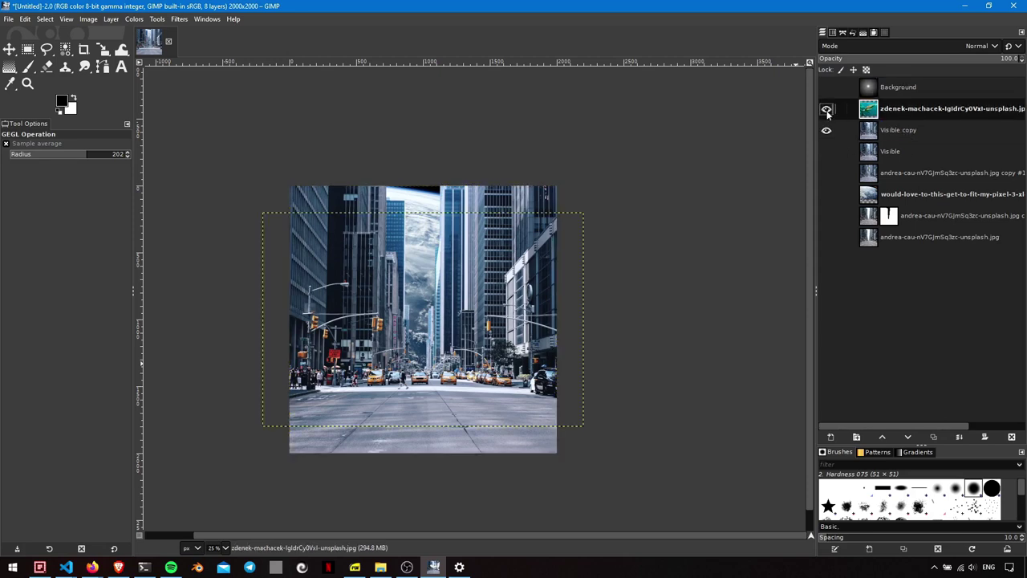
{"action": "left_click", "coordinate": [826, 110]}
{"action": "left_click", "coordinate": [9, 49]}
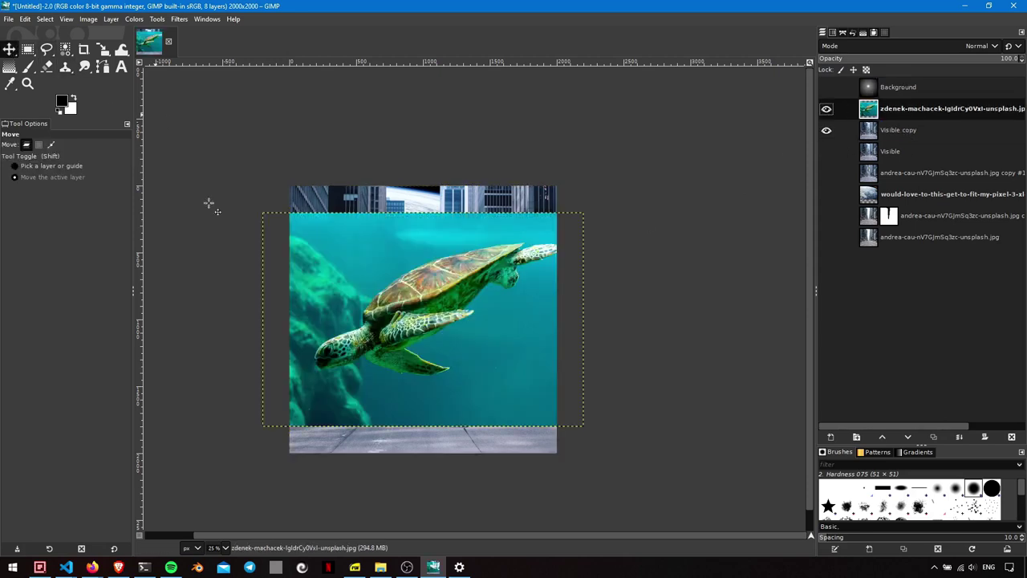
{"action": "left_click_drag", "start_coordinate": [465, 321], "coordinate": [453, 320]}
Scale the turtle photo down to 1636×1091
{"action": "left_click", "coordinate": [102, 49]}
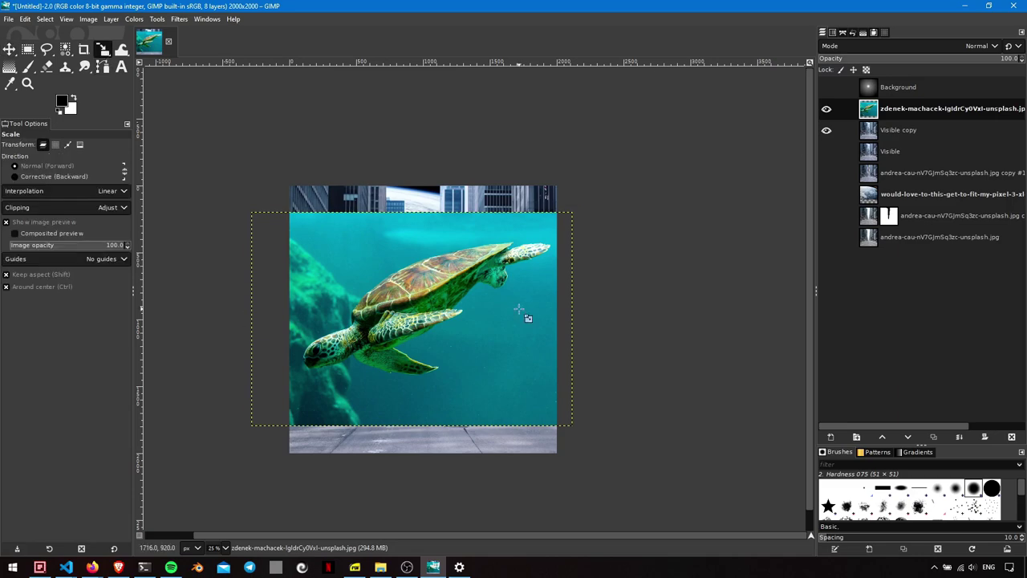
{"action": "left_click", "coordinate": [523, 315]}
{"action": "left_click_drag", "start_coordinate": [586, 436], "coordinate": [511, 359]}
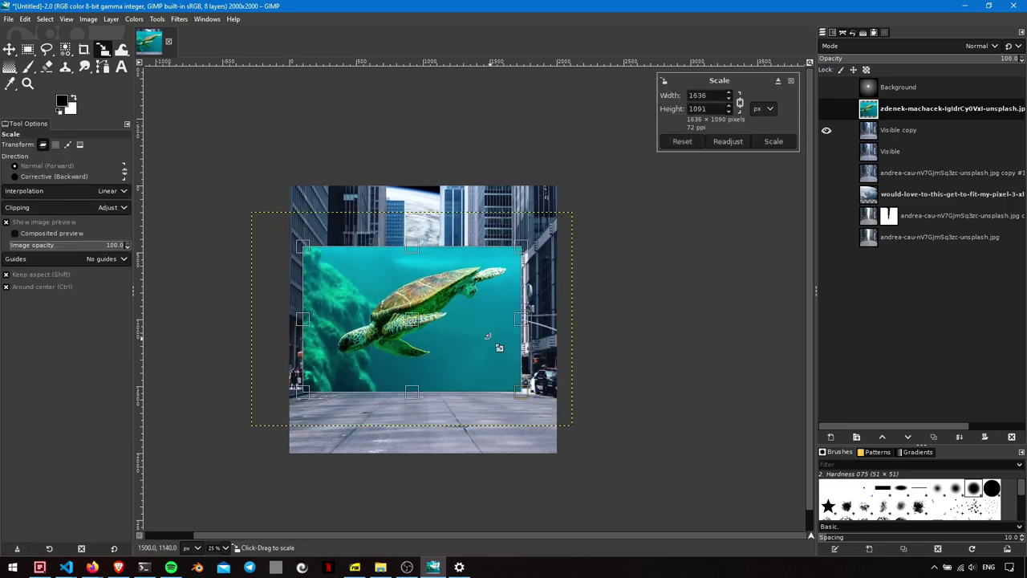
{"action": "left_click", "coordinate": [773, 141]}
{"action": "scroll", "coordinate": [463, 311], "scroll_direction": "up", "scroll_amount": 1}
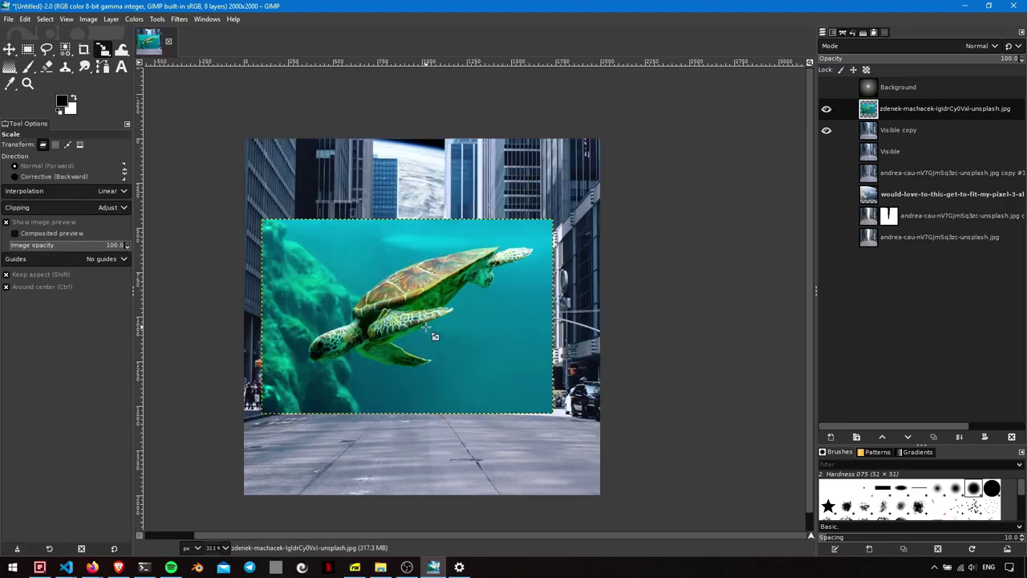
{"action": "scroll", "coordinate": [434, 336], "scroll_direction": "up", "scroll_amount": 1}
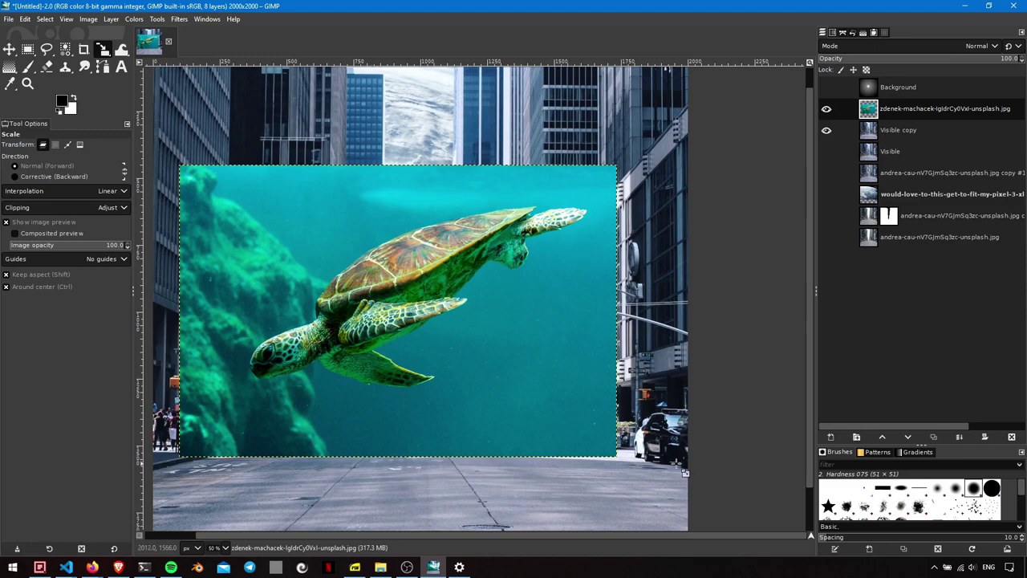
Start a path on the turtle's outline and curve it along the shell edge
{"action": "scroll", "coordinate": [281, 337], "scroll_direction": "up", "scroll_amount": 2}
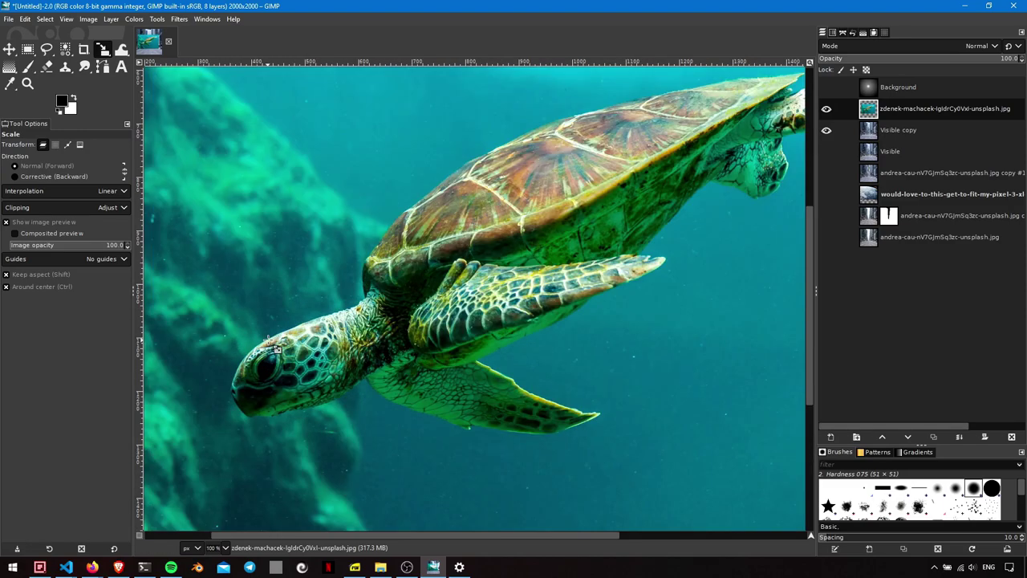
{"action": "scroll", "coordinate": [281, 336], "scroll_direction": "up", "scroll_amount": 1}
{"action": "left_click", "coordinate": [102, 66]}
{"action": "scroll", "coordinate": [294, 247], "scroll_direction": "up", "scroll_amount": 2}
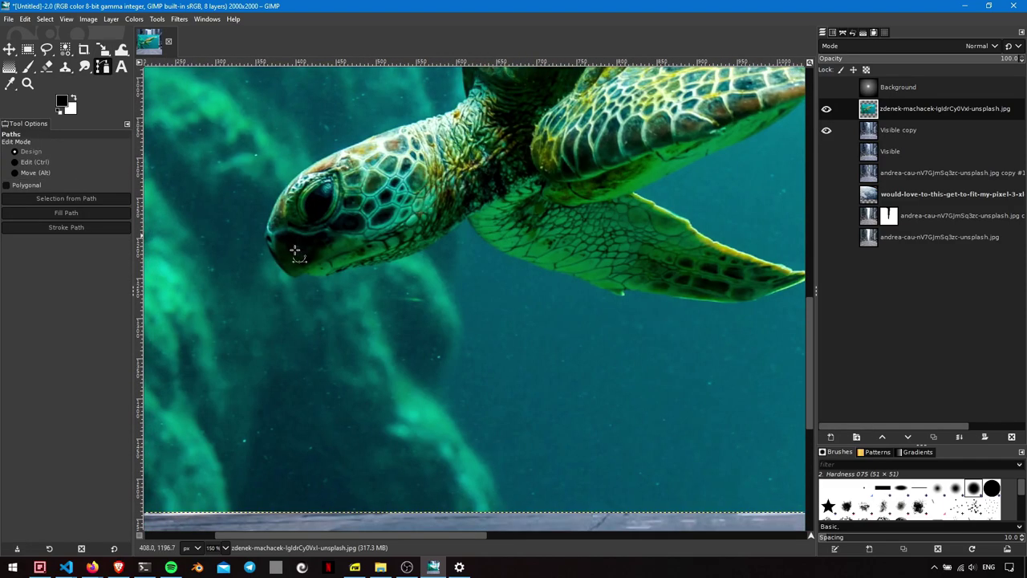
{"action": "scroll", "coordinate": [286, 262], "scroll_direction": "up", "scroll_amount": 1}
{"action": "left_click", "coordinate": [240, 245]}
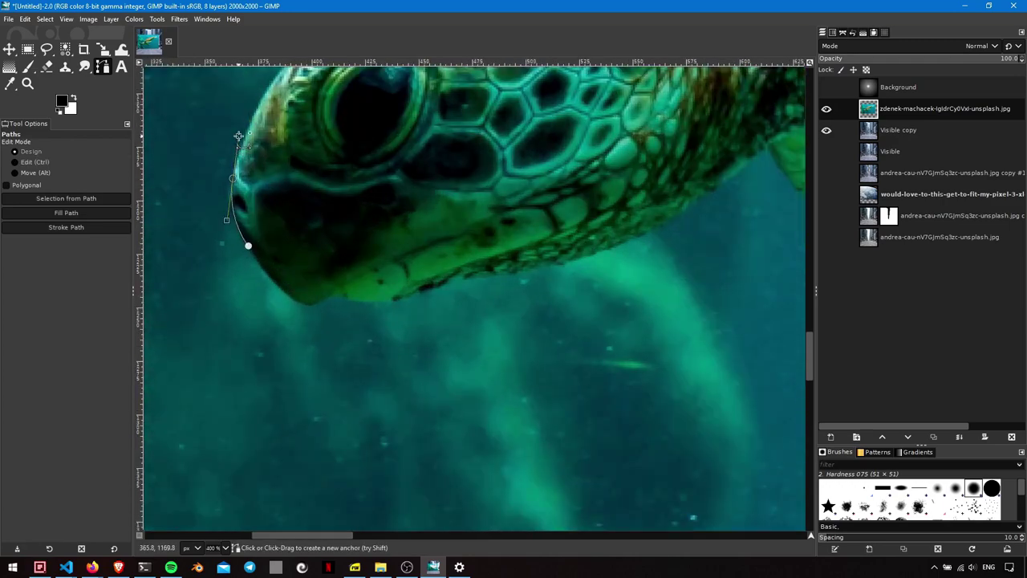
{"action": "scroll", "coordinate": [245, 241], "scroll_direction": "up", "scroll_amount": 5}
{"action": "scroll", "coordinate": [284, 399], "scroll_direction": "up", "scroll_amount": 3}
{"action": "scroll", "coordinate": [285, 399], "scroll_direction": "down", "scroll_amount": 5}
{"action": "scroll", "coordinate": [513, 304], "scroll_direction": "up", "scroll_amount": 2}
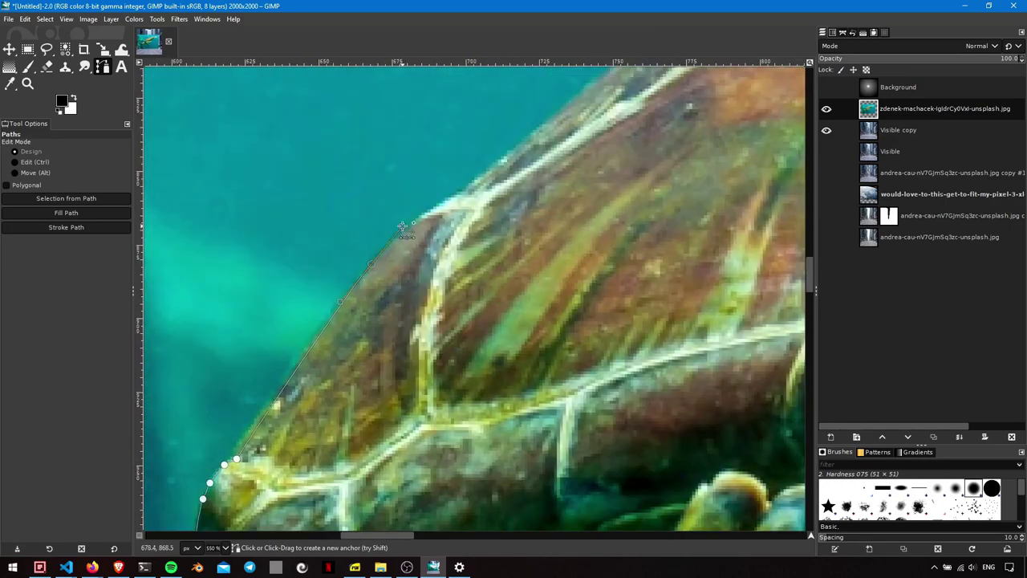
{"action": "scroll", "coordinate": [530, 301], "scroll_direction": "up", "scroll_amount": 2}
{"action": "left_click_drag", "start_coordinate": [538, 298], "coordinate": [646, 284]}
Continue the turtle path along the shell's underside and around the head
{"action": "scroll", "coordinate": [542, 301], "scroll_direction": "right", "scroll_amount": 5}
{"action": "scroll", "coordinate": [521, 321], "scroll_direction": "right", "scroll_amount": 5}
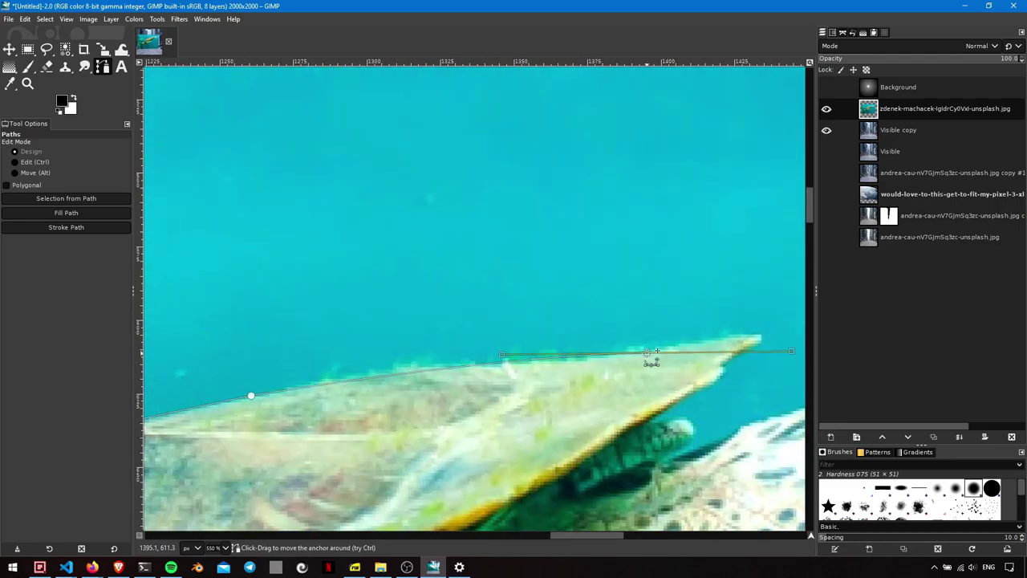
{"action": "scroll", "coordinate": [481, 361], "scroll_direction": "right", "scroll_amount": 5}
{"action": "scroll", "coordinate": [419, 413], "scroll_direction": "right", "scroll_amount": 5}
{"action": "scroll", "coordinate": [419, 412], "scroll_direction": "left", "scroll_amount": 5}
{"action": "scroll", "coordinate": [321, 361], "scroll_direction": "down", "scroll_amount": 5}
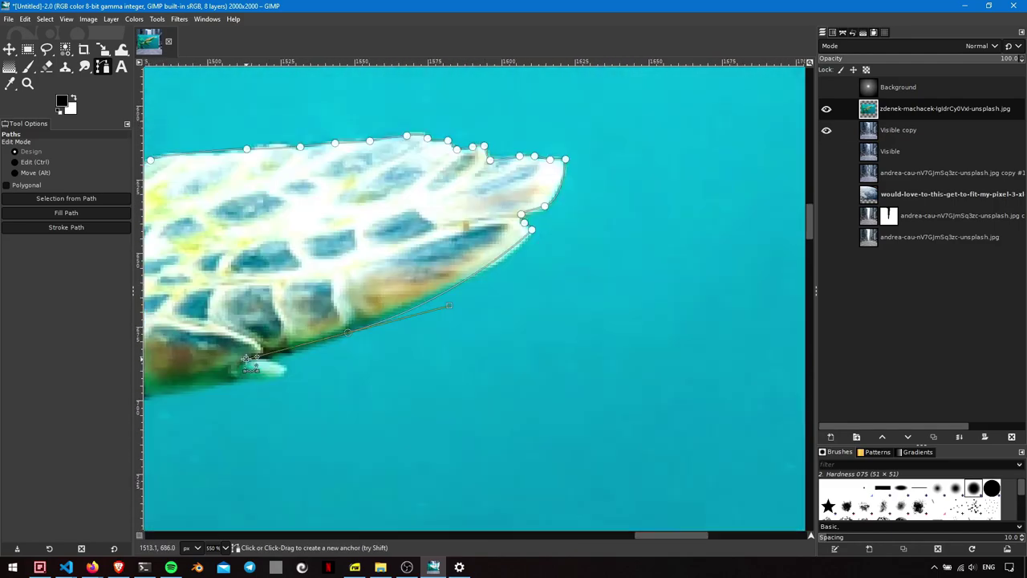
{"action": "left_click", "coordinate": [357, 265]}
{"action": "scroll", "coordinate": [357, 265], "scroll_direction": "down", "scroll_amount": 5}
{"action": "left_click", "coordinate": [298, 371]}
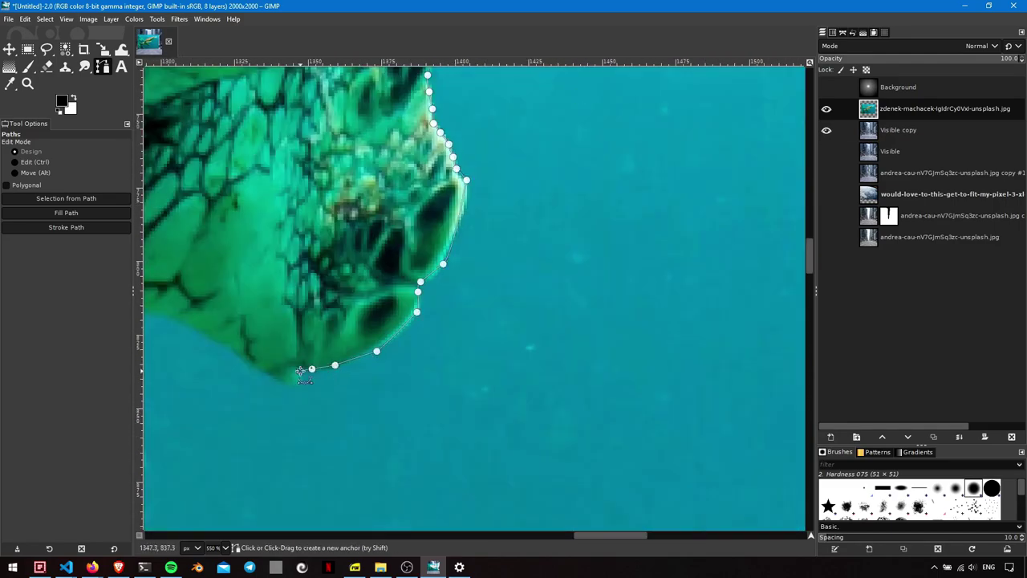
{"action": "scroll", "coordinate": [401, 280], "scroll_direction": "up", "scroll_amount": 3}
{"action": "scroll", "coordinate": [481, 281], "scroll_direction": "down", "scroll_amount": 3}
{"action": "left_click", "coordinate": [447, 319]}
Trace the front flipper and chin, then close the turtle outline path
{"action": "scroll", "coordinate": [446, 319], "scroll_direction": "down", "scroll_amount": 5}
{"action": "scroll", "coordinate": [447, 319], "scroll_direction": "down", "scroll_amount": 5}
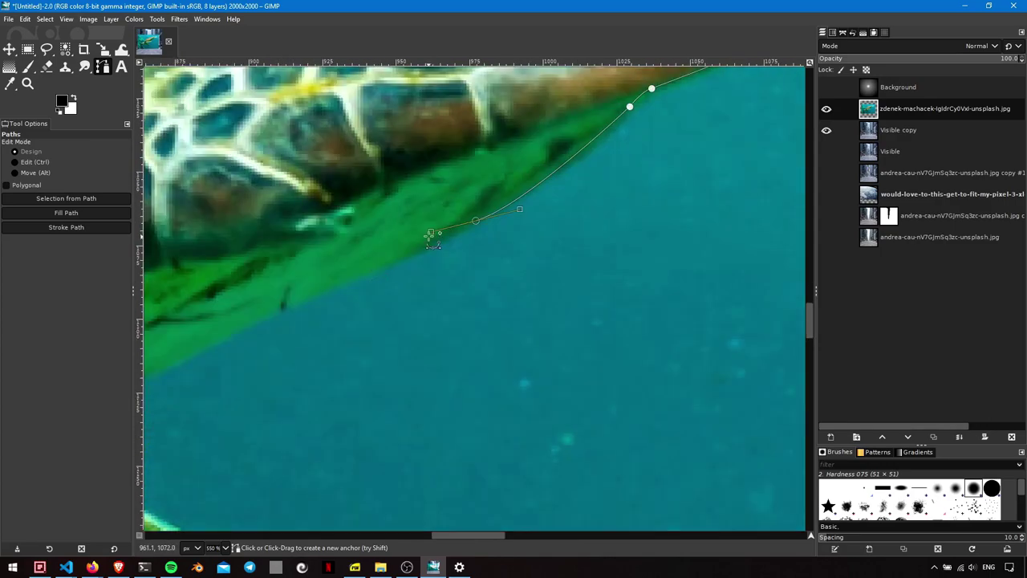
{"action": "scroll", "coordinate": [481, 305], "scroll_direction": "down", "scroll_amount": 5}
{"action": "scroll", "coordinate": [521, 305], "scroll_direction": "left", "scroll_amount": 5}
{"action": "left_click", "coordinate": [562, 308]}
{"action": "left_click", "coordinate": [488, 398]}
{"action": "scroll", "coordinate": [436, 419], "scroll_direction": "left", "scroll_amount": 5}
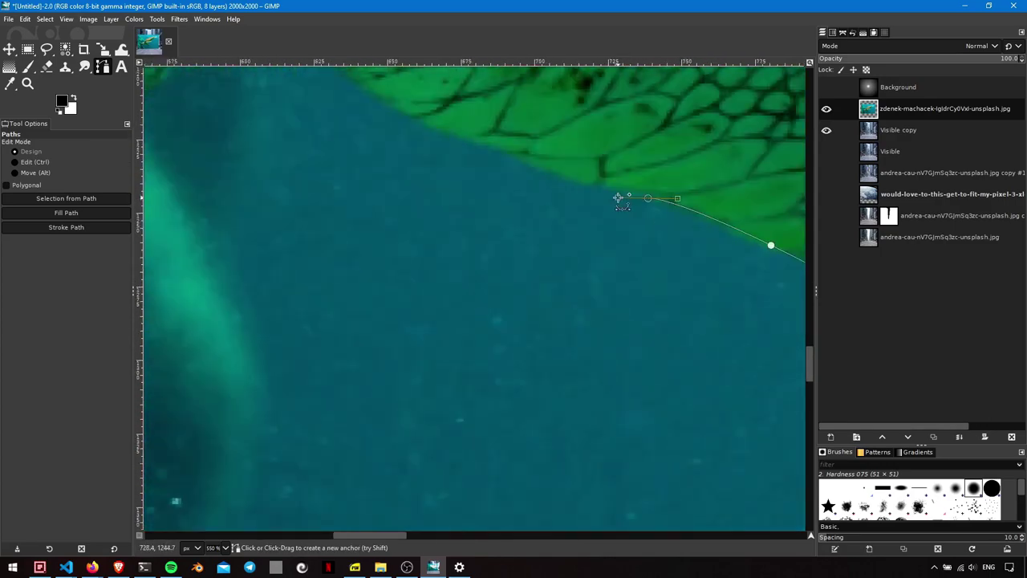
{"action": "scroll", "coordinate": [435, 420], "scroll_direction": "up", "scroll_amount": 5}
{"action": "scroll", "coordinate": [481, 321], "scroll_direction": "left", "scroll_amount": 5}
{"action": "left_click_drag", "start_coordinate": [639, 280], "coordinate": [592, 288]}
{"action": "scroll", "coordinate": [591, 287], "scroll_direction": "down", "scroll_amount": 3}
{"action": "left_click", "coordinate": [222, 268], "text": "ctrl"}
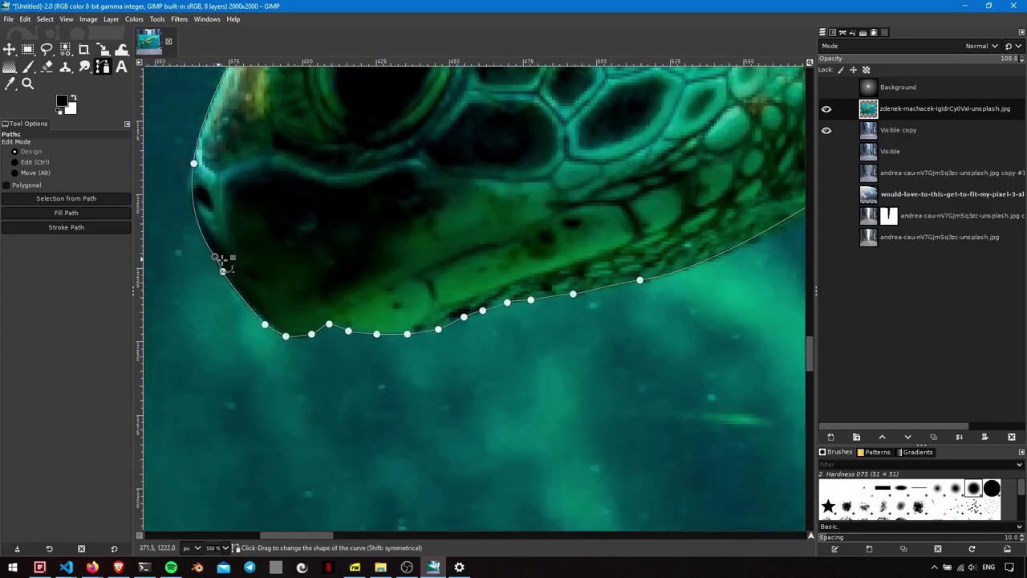
{"action": "scroll", "coordinate": [321, 281], "scroll_direction": "down", "scroll_amount": 3}
{"action": "scroll", "coordinate": [454, 257], "scroll_direction": "down", "scroll_amount": 1}
{"action": "scroll", "coordinate": [461, 305], "scroll_direction": "down", "scroll_amount": 2}
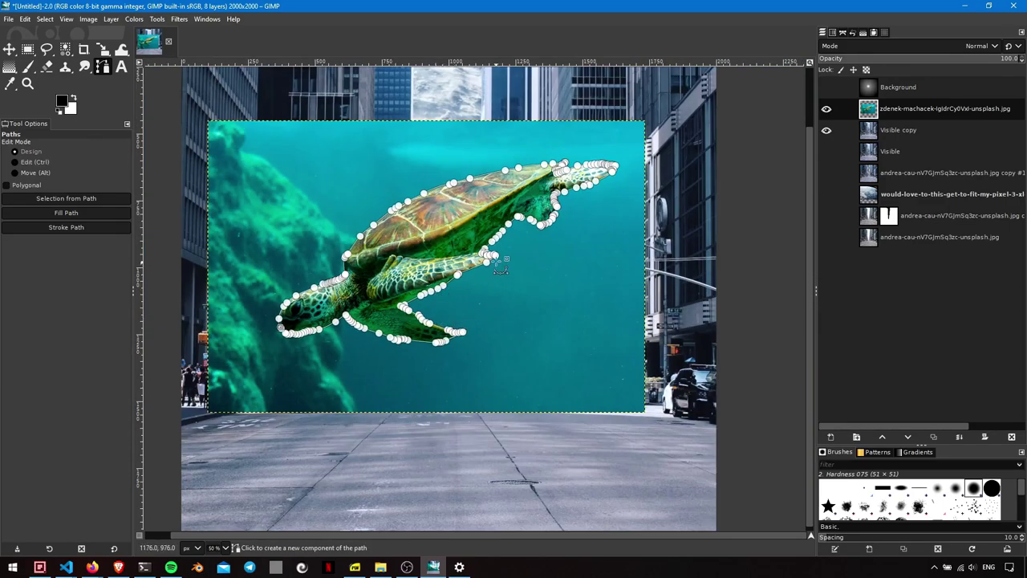
Turn the turtle path into a selection and feather it by 2 px
{"action": "left_click", "coordinate": [66, 199]}
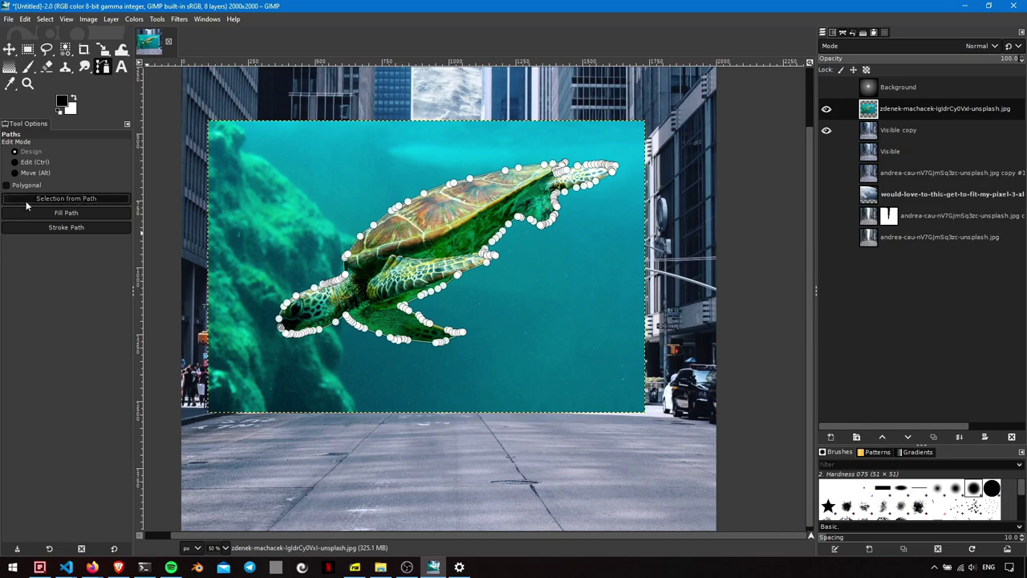
{"action": "right_click", "coordinate": [409, 221]}
{"action": "mouse_move", "coordinate": [426, 246]}
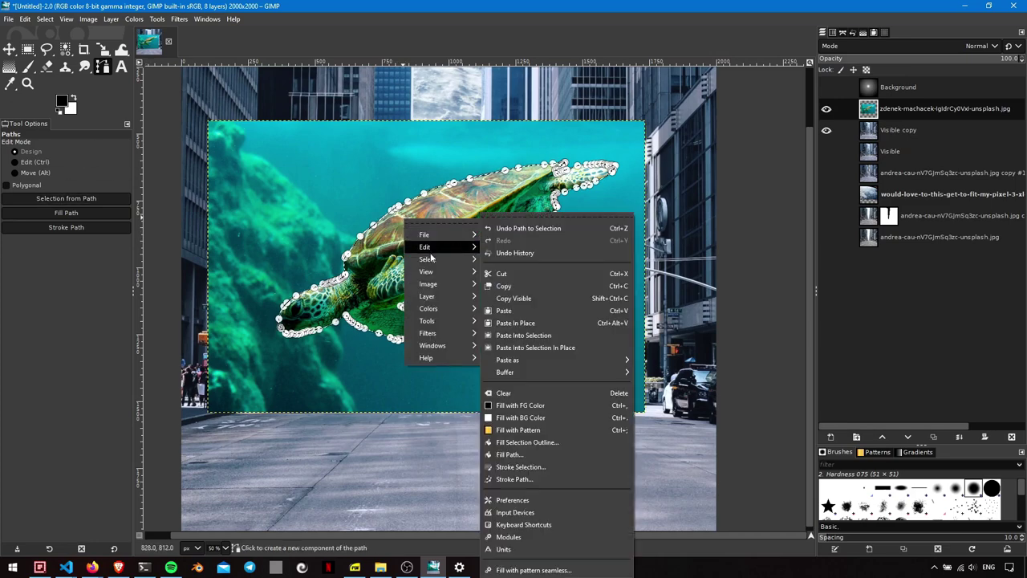
{"action": "left_click", "coordinate": [525, 362]}
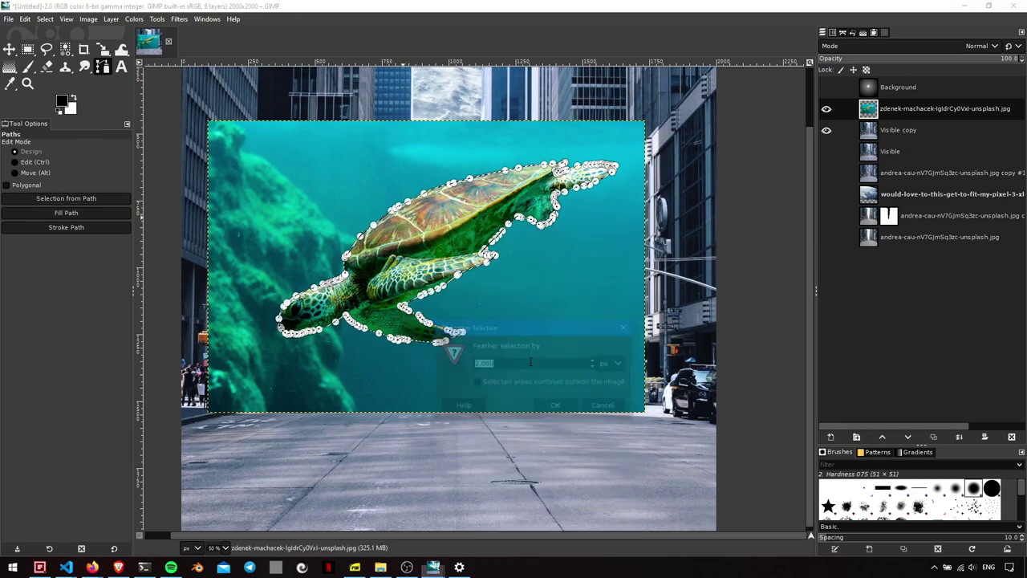
{"action": "left_click", "coordinate": [559, 406]}
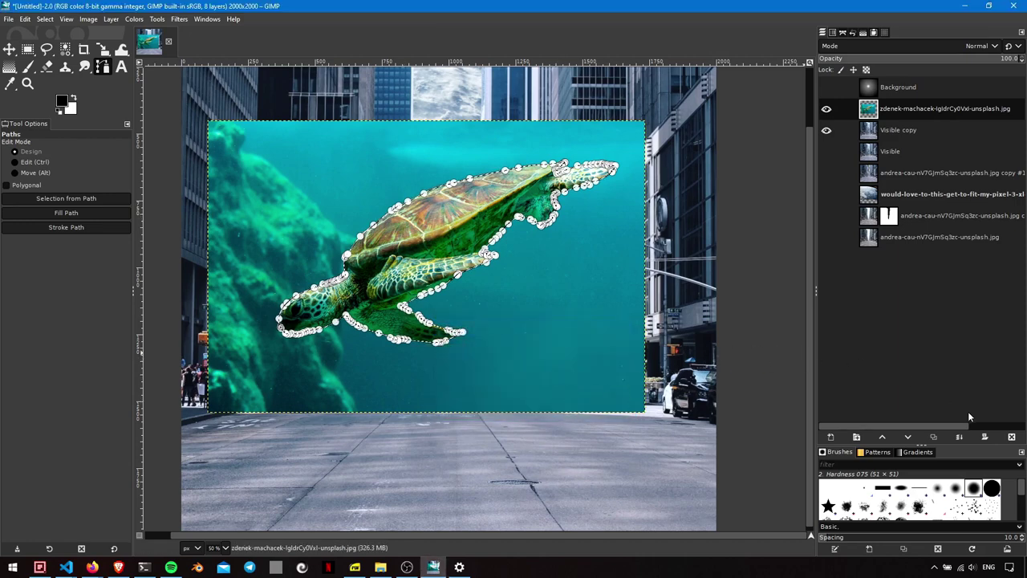
Mask the turtle layer from the selection and nudge it over the street
{"action": "left_click", "coordinate": [983, 436]}
{"action": "left_click", "coordinate": [876, 497]}
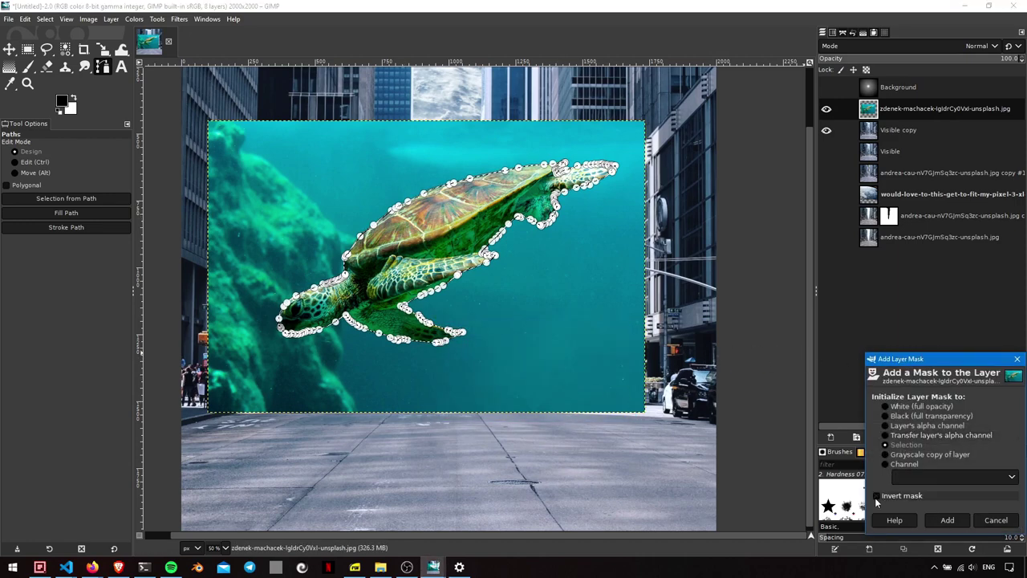
{"action": "left_click", "coordinate": [946, 520]}
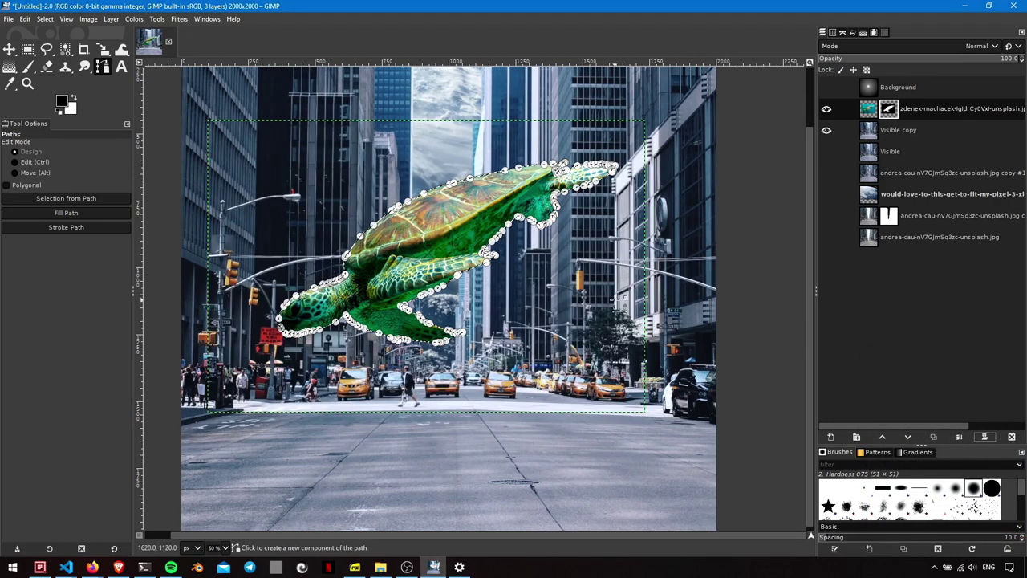
{"action": "left_click", "coordinate": [8, 49]}
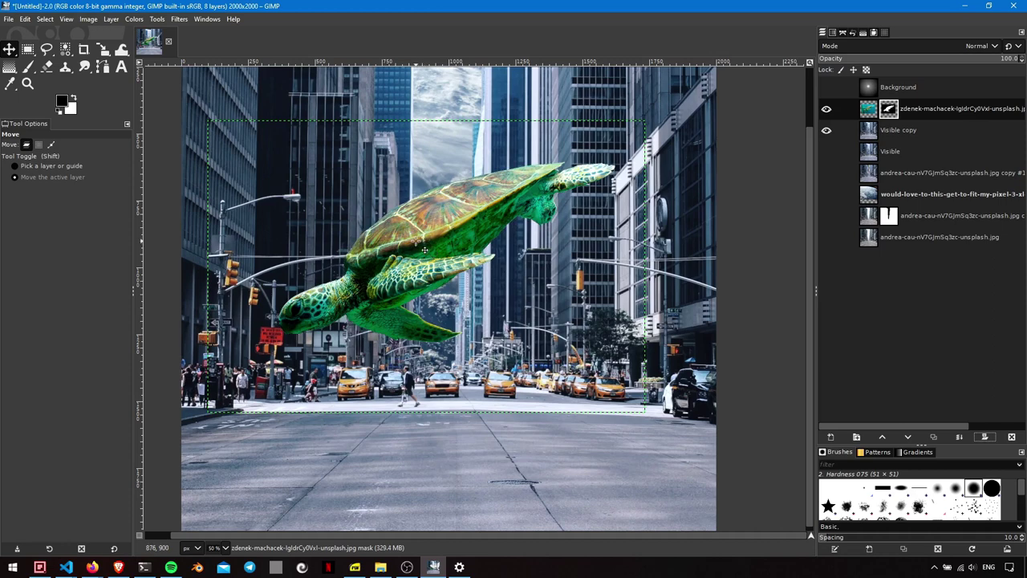
{"action": "left_click_drag", "start_coordinate": [433, 254], "coordinate": [441, 273]}
Duplicate the masked turtle layer, apply the copy's mask, then duplicate that flattened copy
{"action": "left_click", "coordinate": [935, 437]}
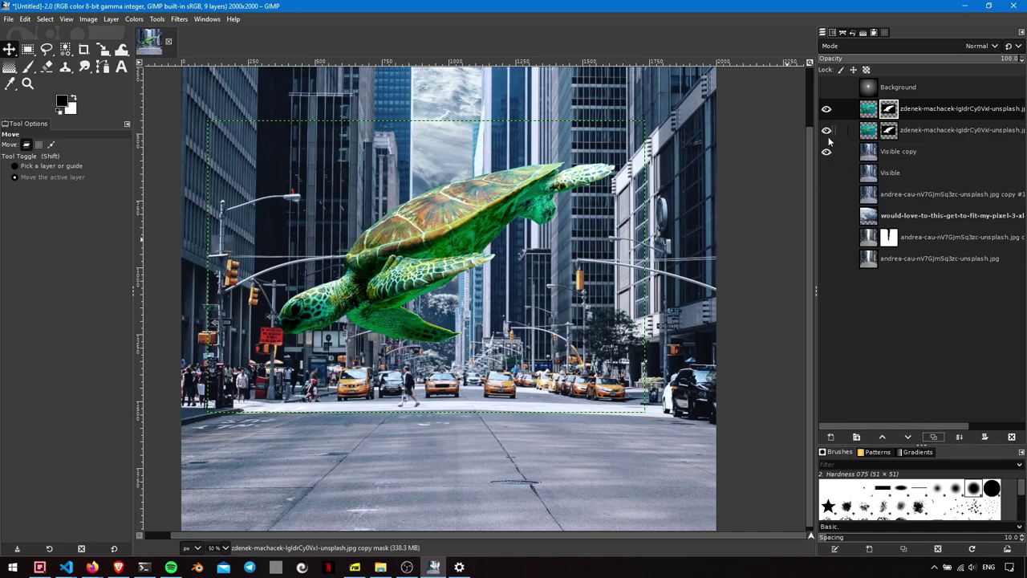
{"action": "right_click", "coordinate": [892, 115]}
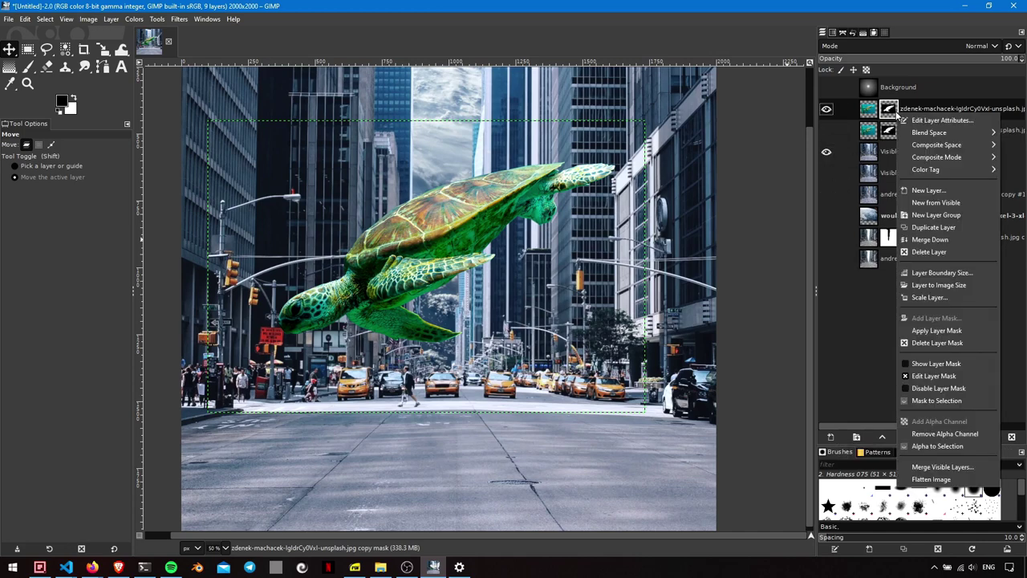
{"action": "left_click", "coordinate": [944, 332]}
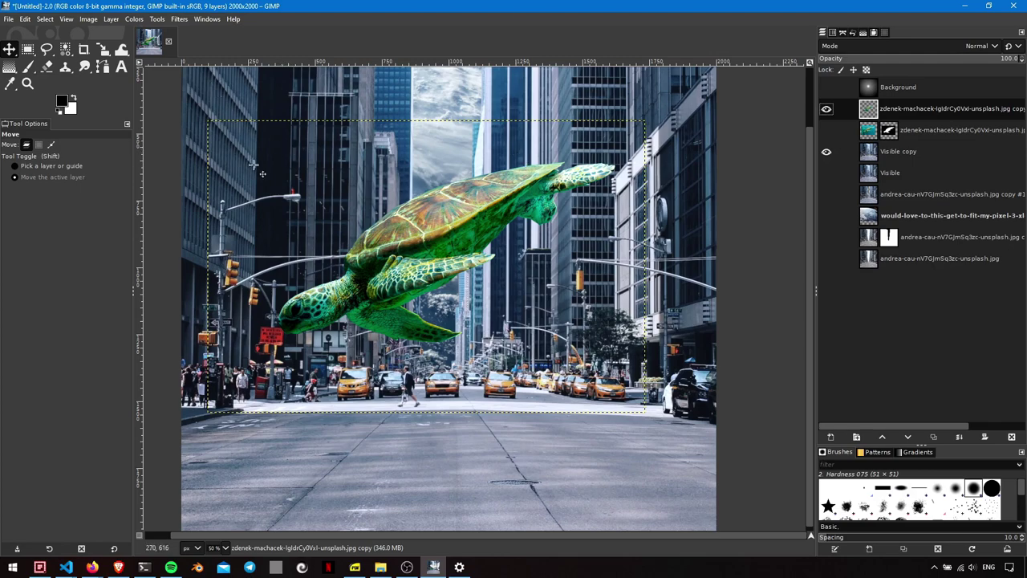
{"action": "left_click", "coordinate": [933, 437]}
Color-balance the top turtle copy toward red and magenta, highlights 7.6 red, −16.4 magenta, 18.2 blue
{"action": "left_click", "coordinate": [133, 18]}
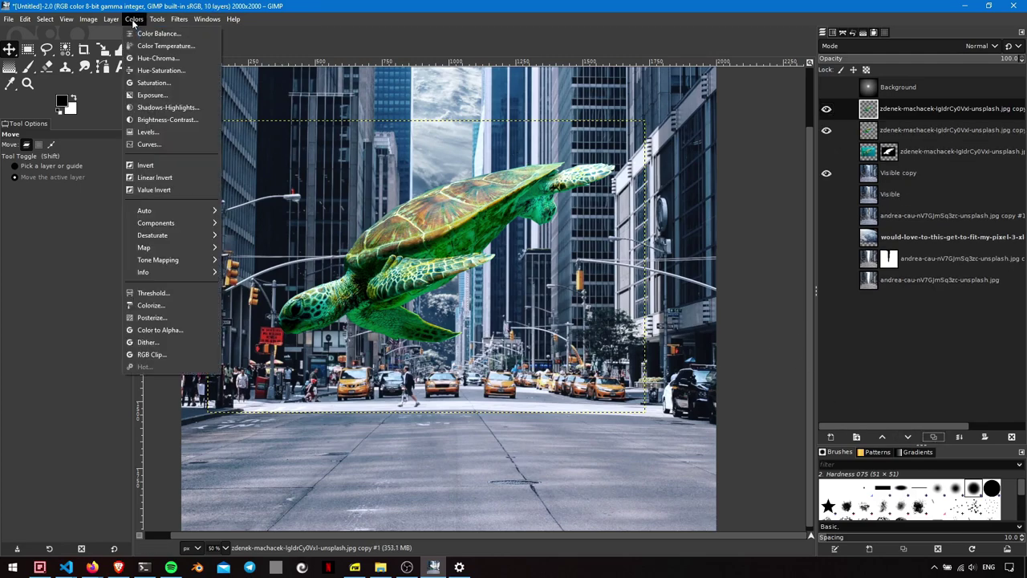
{"action": "left_click", "coordinate": [157, 34]}
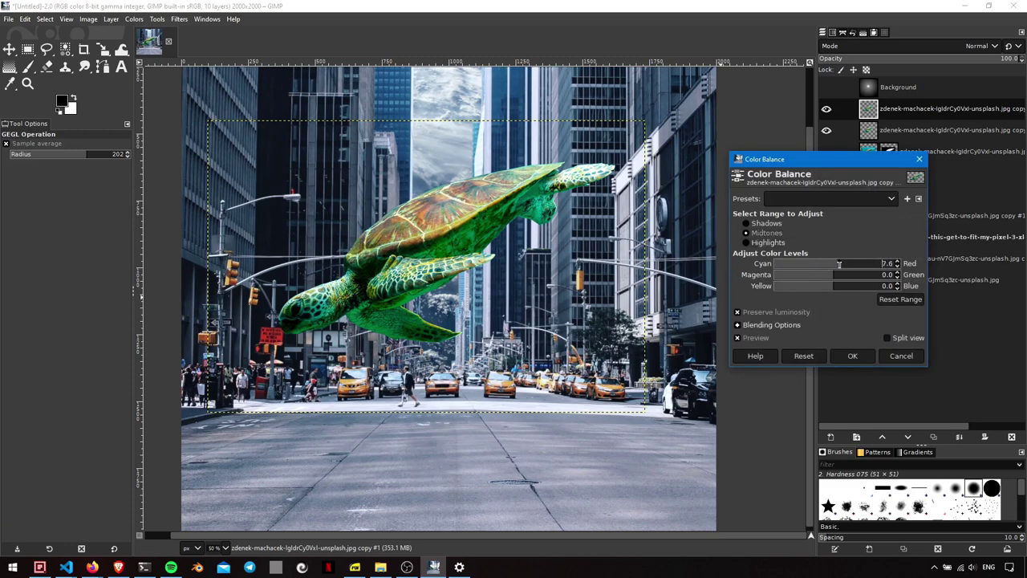
{"action": "left_click_drag", "start_coordinate": [835, 278], "coordinate": [830, 286]}
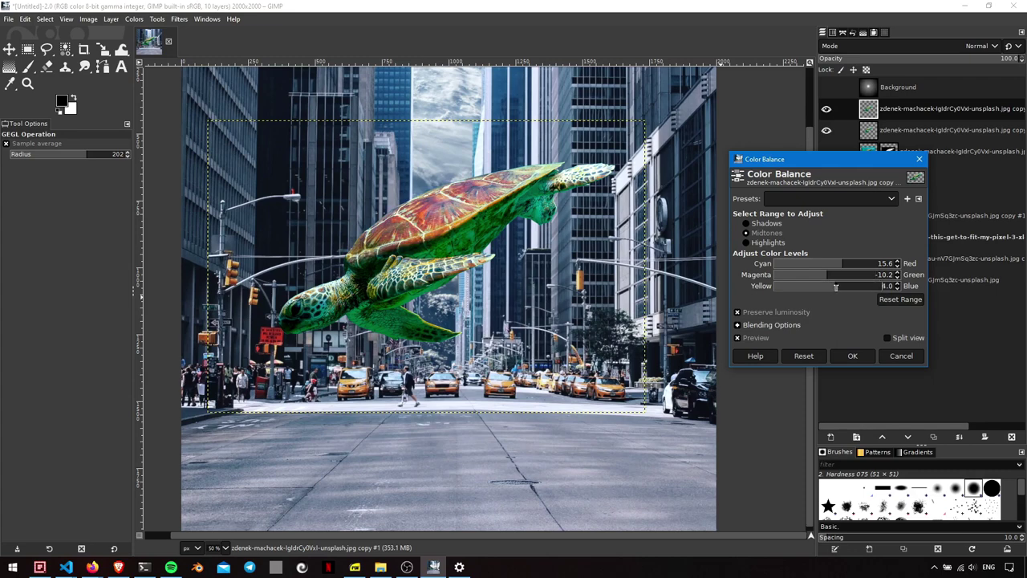
{"action": "left_click", "coordinate": [746, 242]}
{"action": "left_click", "coordinate": [746, 223]}
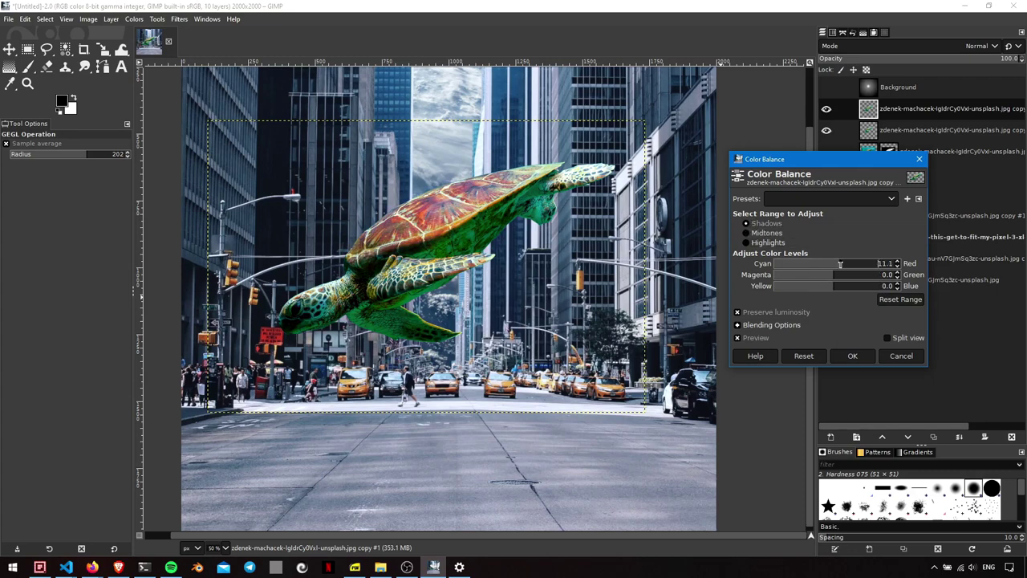
{"action": "mouse_move", "coordinate": [840, 263]}
{"action": "left_mouse_down"}
{"action": "mouse_move", "coordinate": [850, 266]}
{"action": "mouse_move", "coordinate": [827, 277]}
{"action": "mouse_move", "coordinate": [834, 287]}
{"action": "mouse_move", "coordinate": [839, 264]}
{"action": "mouse_move", "coordinate": [821, 277]}
{"action": "mouse_move", "coordinate": [843, 288]}
{"action": "left_mouse_up"}
{"action": "left_click", "coordinate": [746, 242]}
{"action": "left_click", "coordinate": [887, 338]}
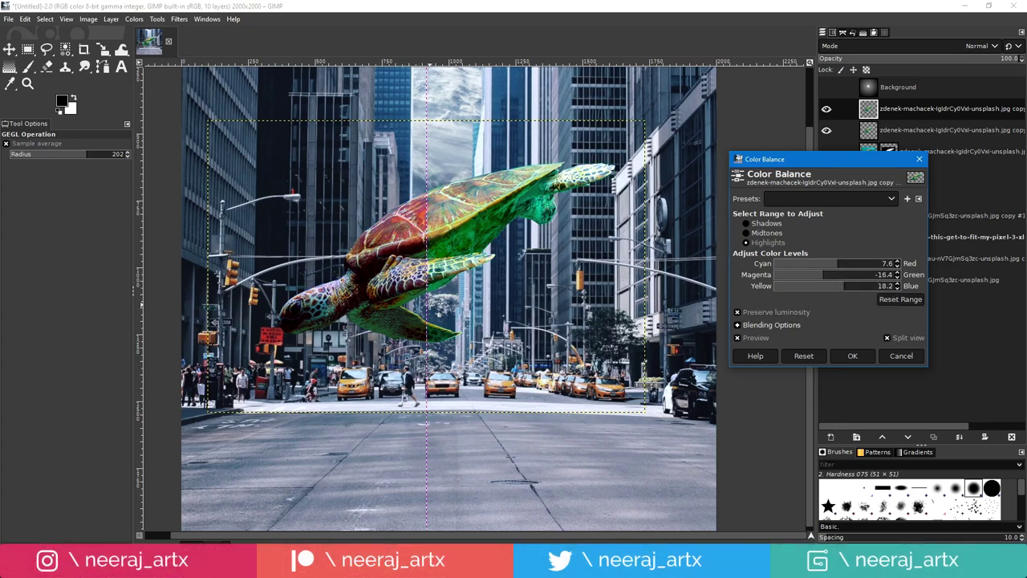
{"action": "mouse_move", "coordinate": [426, 301]}
{"action": "left_mouse_down"}
{"action": "mouse_move", "coordinate": [280, 313]}
{"action": "mouse_move", "coordinate": [650, 289]}
{"action": "left_mouse_up"}
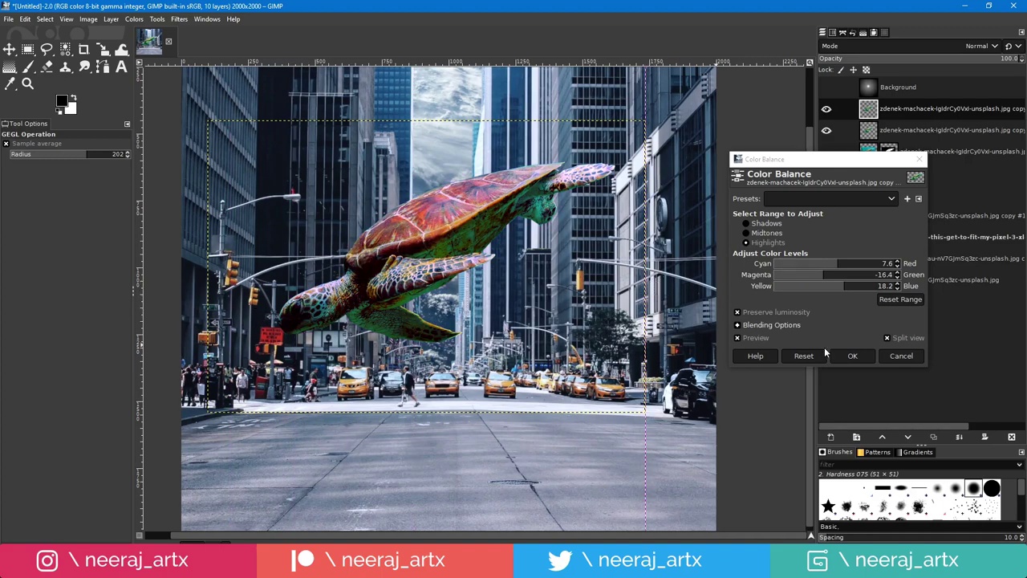
{"action": "left_click", "coordinate": [850, 356]}
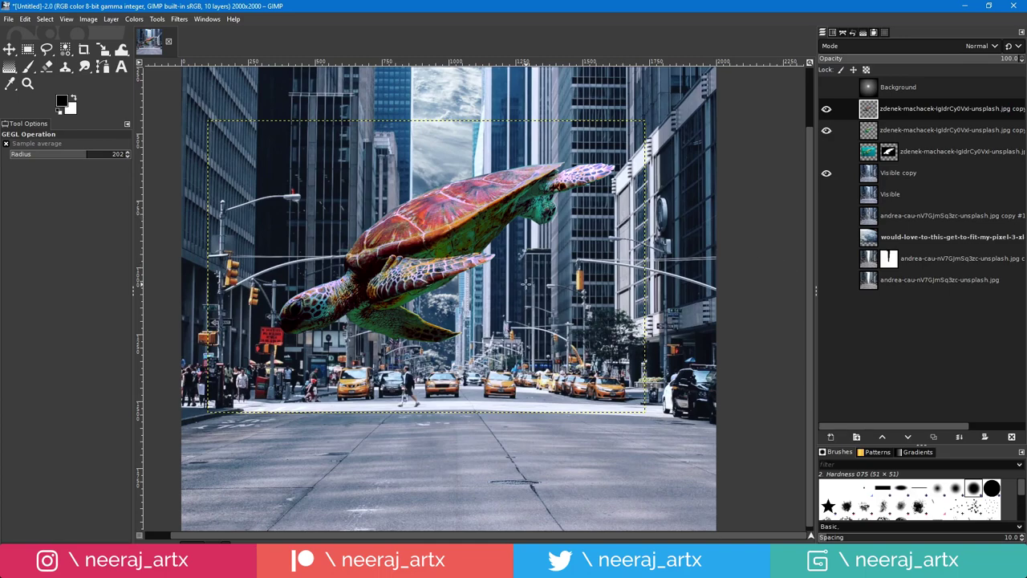
Scale the recoloured turtle layer down to 1443×963 and shift it slightly left and down
{"action": "scroll", "coordinate": [525, 284], "scroll_direction": "down", "scroll_amount": 1}
{"action": "left_click_drag", "start_coordinate": [476, 247], "coordinate": [441, 265]}
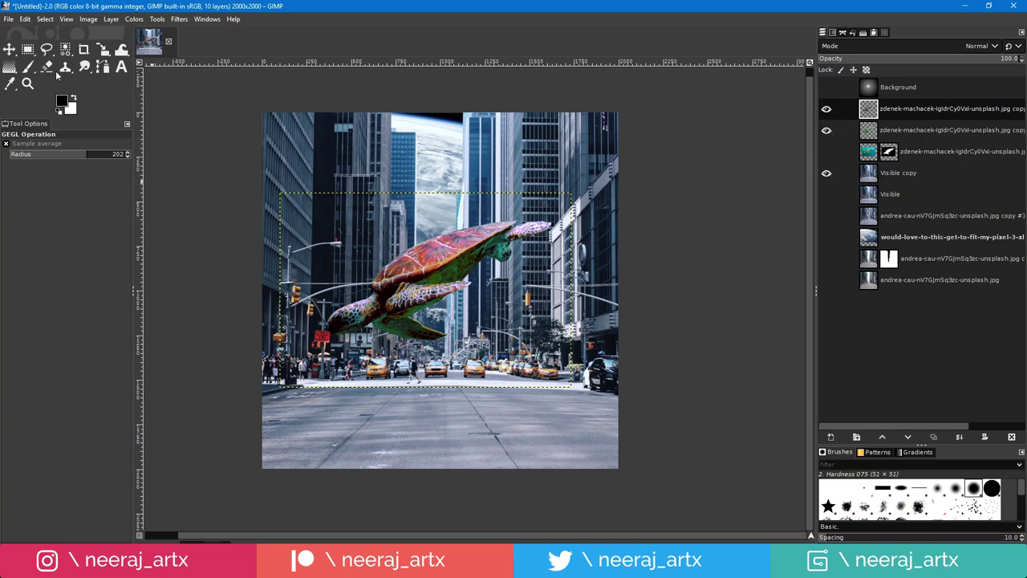
{"action": "left_click", "coordinate": [105, 50]}
{"action": "left_click", "coordinate": [432, 281]}
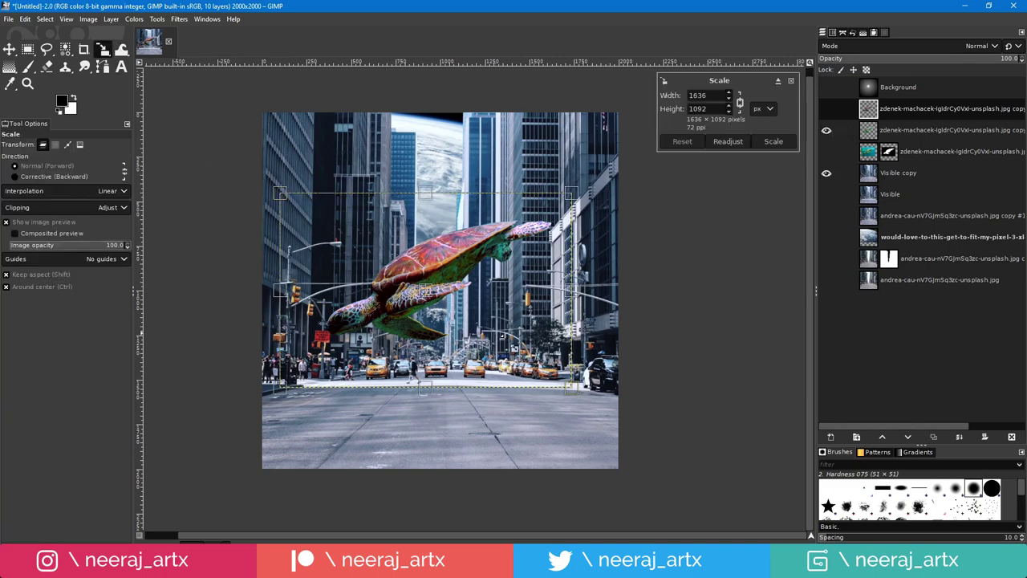
{"action": "left_click_drag", "start_coordinate": [581, 399], "coordinate": [564, 388]}
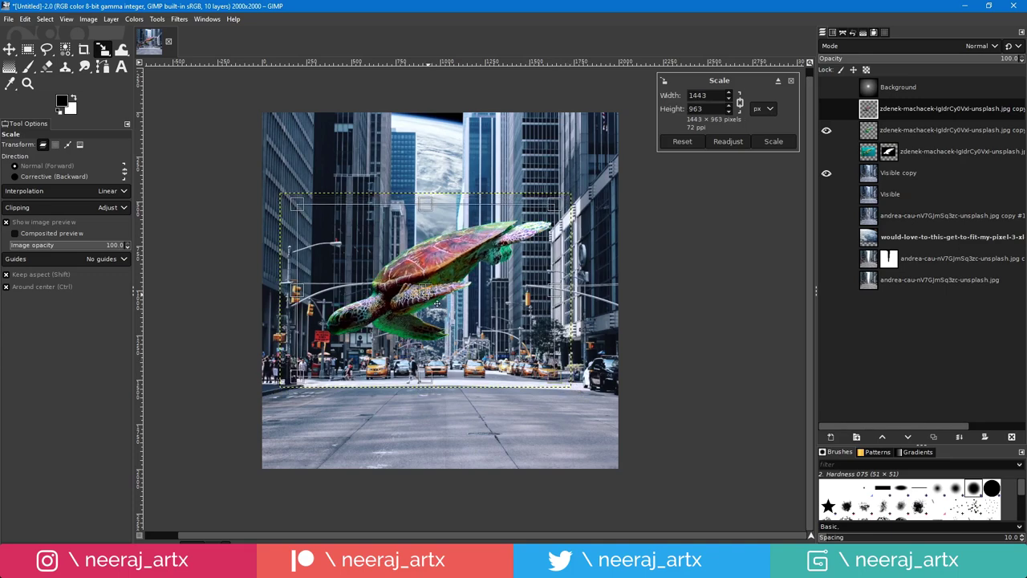
{"action": "left_click_drag", "start_coordinate": [437, 303], "coordinate": [433, 305]}
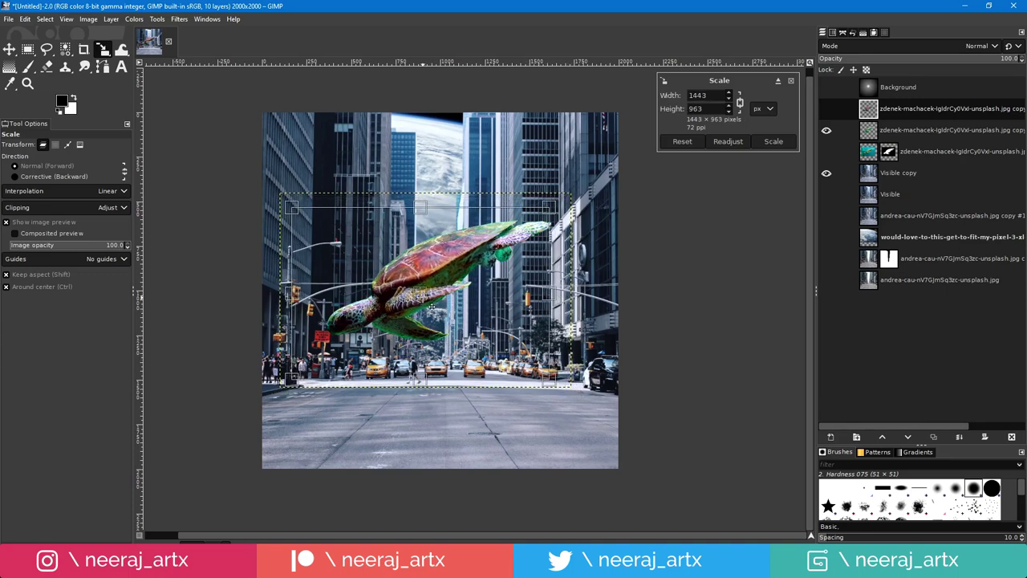
{"action": "key", "text": "Return"}
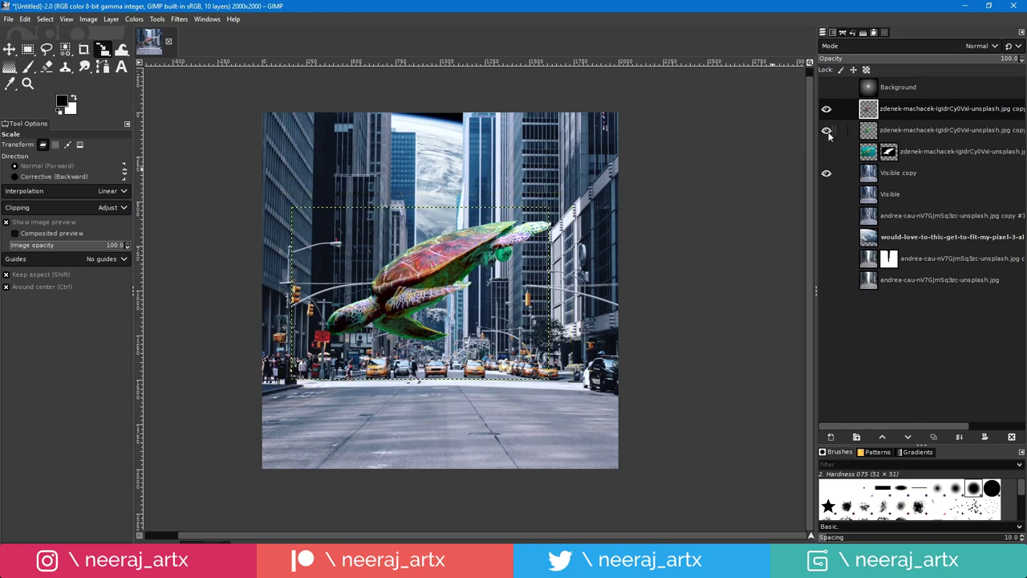
Hide the green turtle copy and nudge the recoloured turtle slightly up and right
{"action": "left_click", "coordinate": [827, 131]}
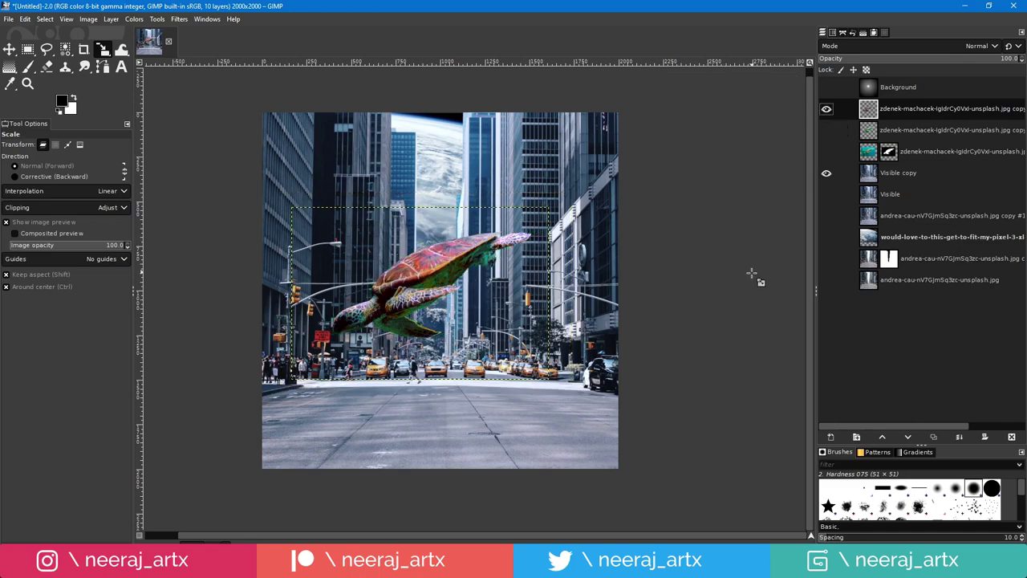
{"action": "key", "text": "m"}
{"action": "left_click_drag", "start_coordinate": [433, 287], "coordinate": [440, 282]}
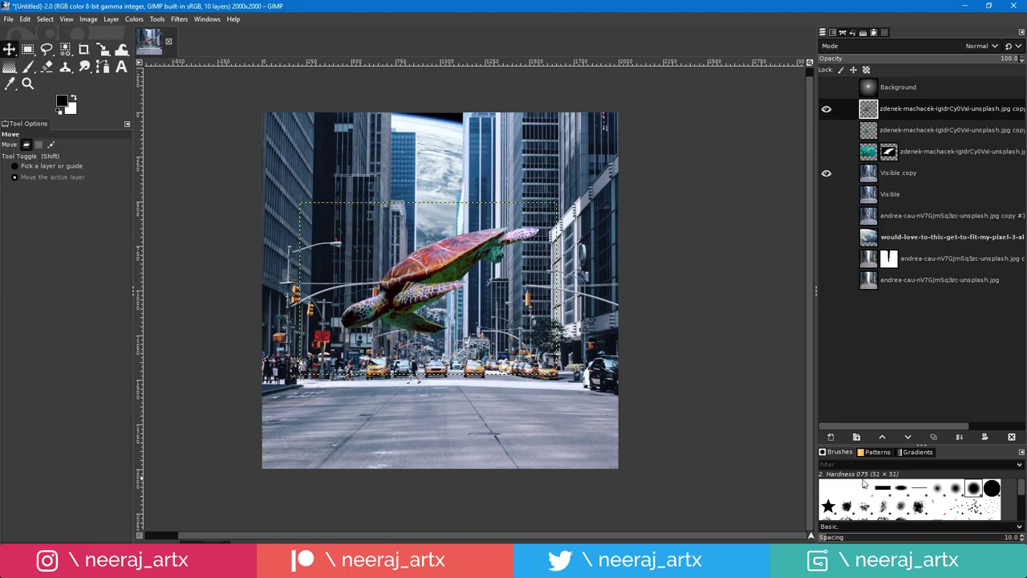
Duplicate the turtle layer, move the copy down onto the street, and select its outline
{"action": "left_click", "coordinate": [929, 437]}
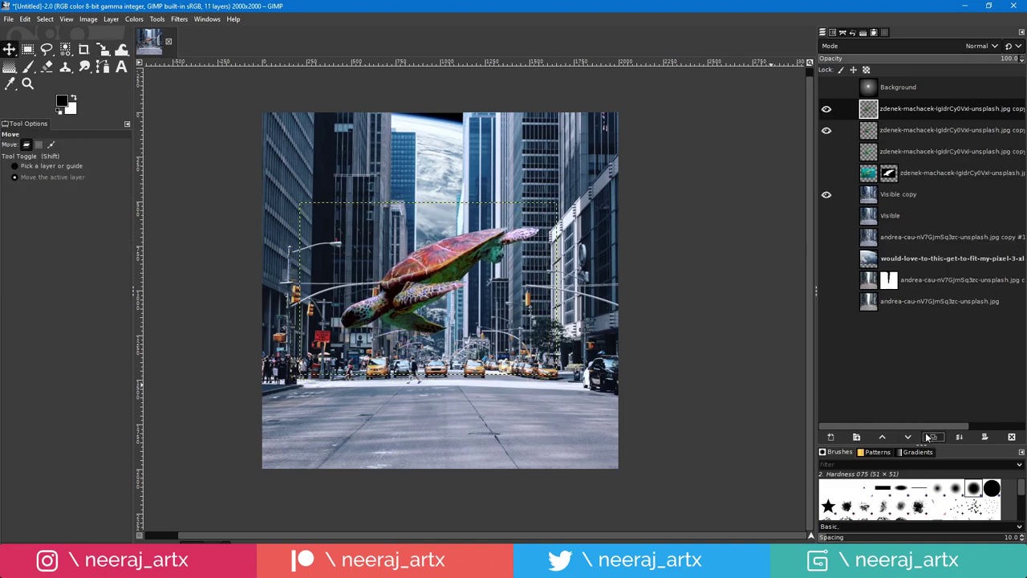
{"action": "left_click_drag", "start_coordinate": [467, 266], "coordinate": [467, 371]}
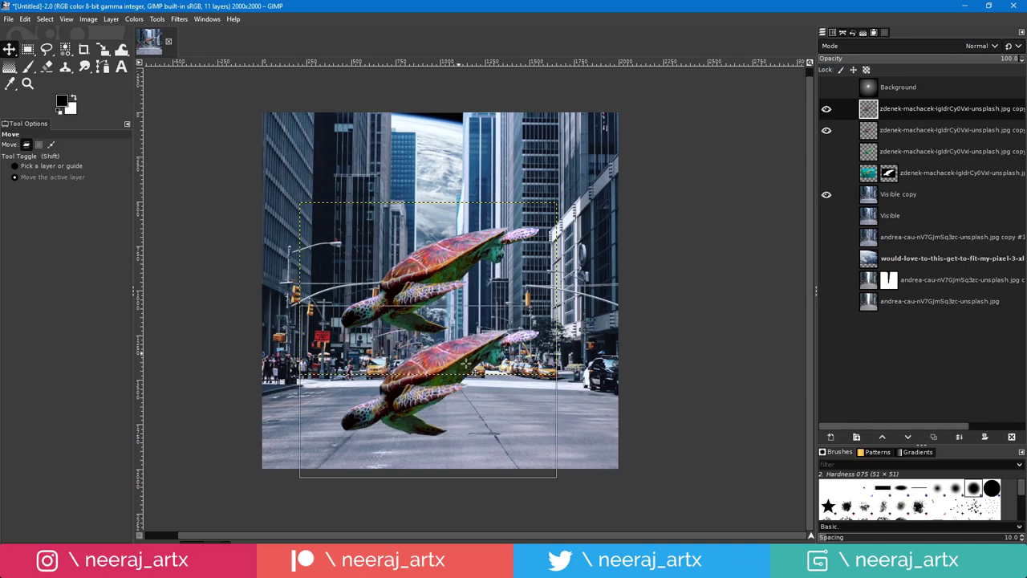
{"action": "right_click", "coordinate": [920, 115]}
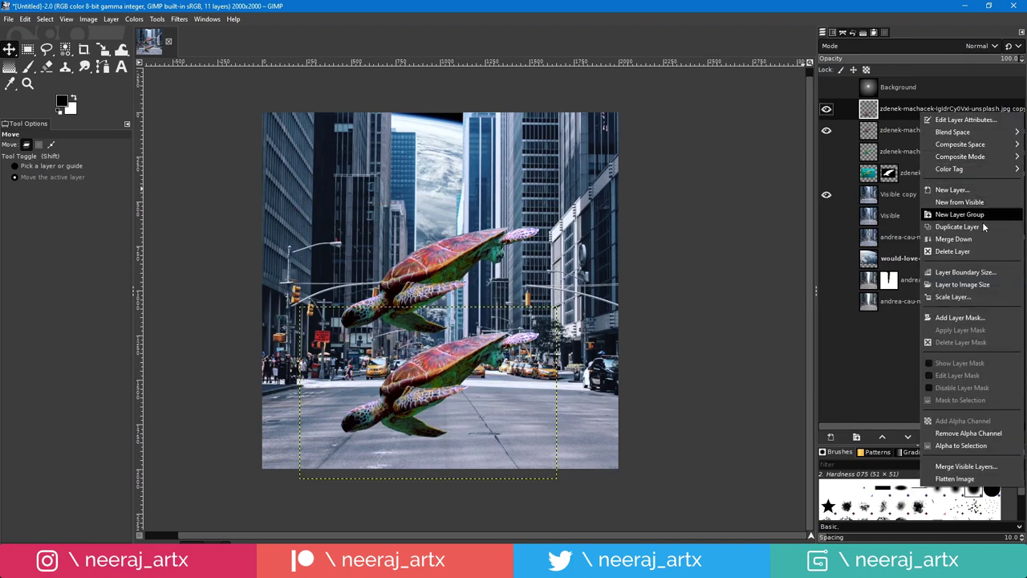
{"action": "left_click", "coordinate": [986, 445]}
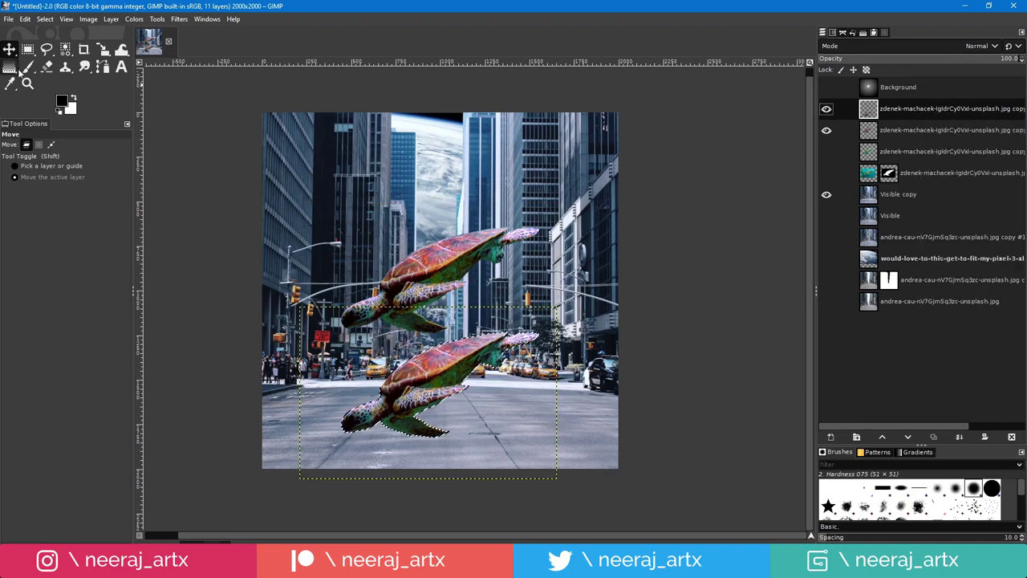
Fill the lower turtle selection with solid black to form a shadow silhouette
{"action": "left_click", "coordinate": [10, 66]}
{"action": "left_click", "coordinate": [62, 100]}
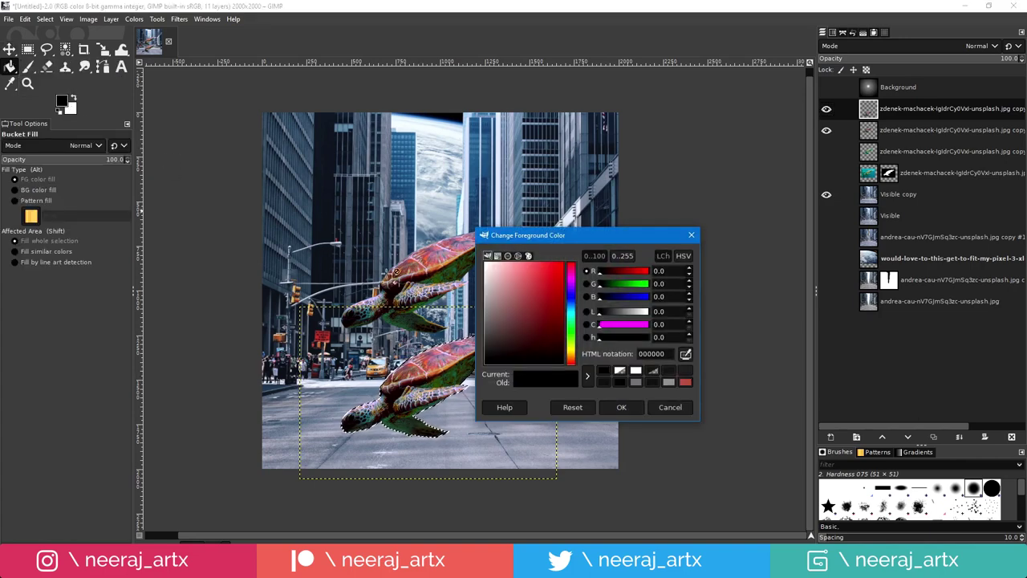
{"action": "left_click", "coordinate": [620, 407]}
{"action": "left_click", "coordinate": [433, 377]}
{"action": "left_click", "coordinate": [9, 49]}
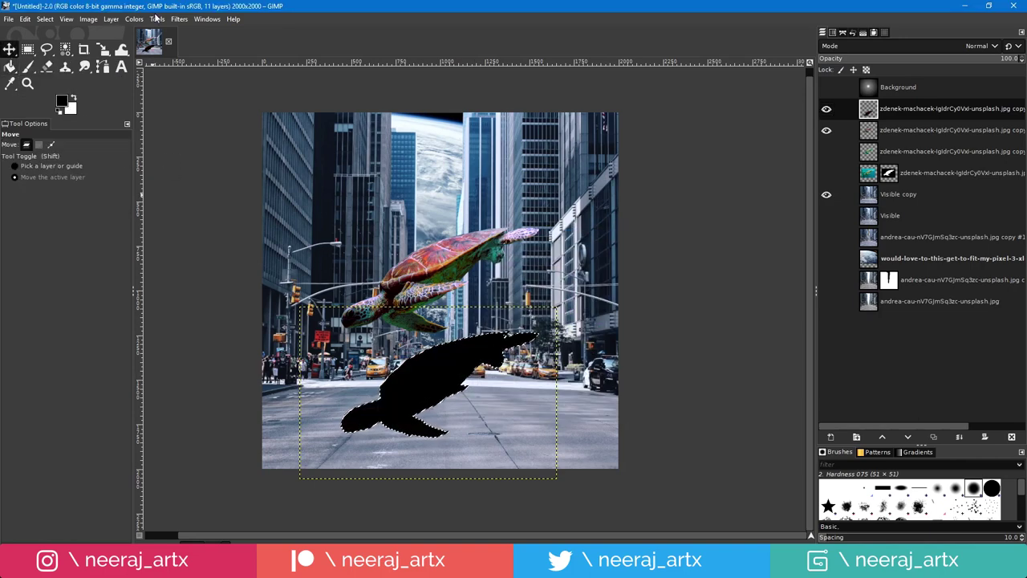
{"action": "left_click", "coordinate": [178, 19]}
Blur the black shadow heavily with Gaussian Blur size about 24.86 and set 75% opacity
{"action": "left_click", "coordinate": [353, 105]}
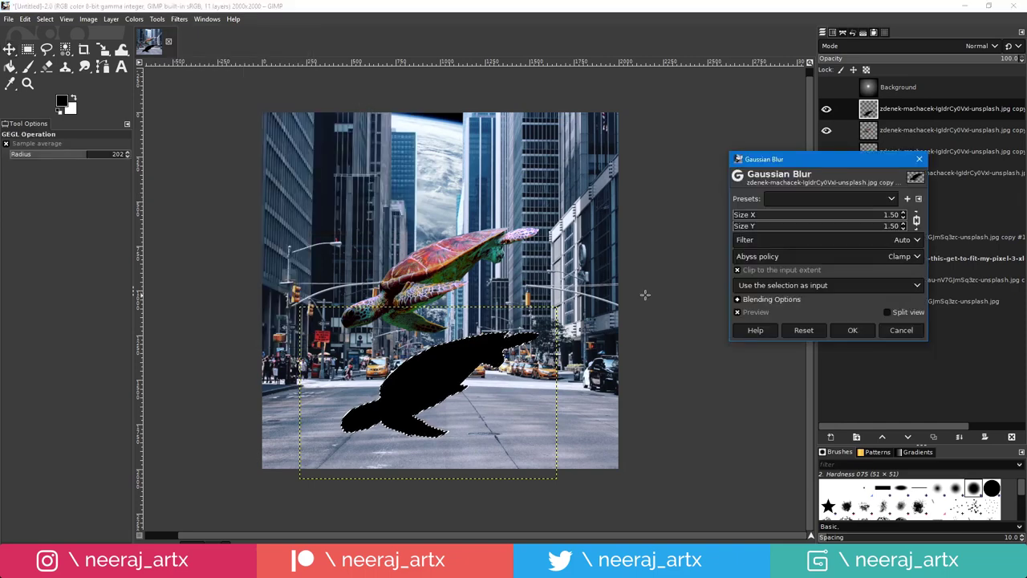
{"action": "left_click_drag", "start_coordinate": [744, 217], "coordinate": [773, 215]}
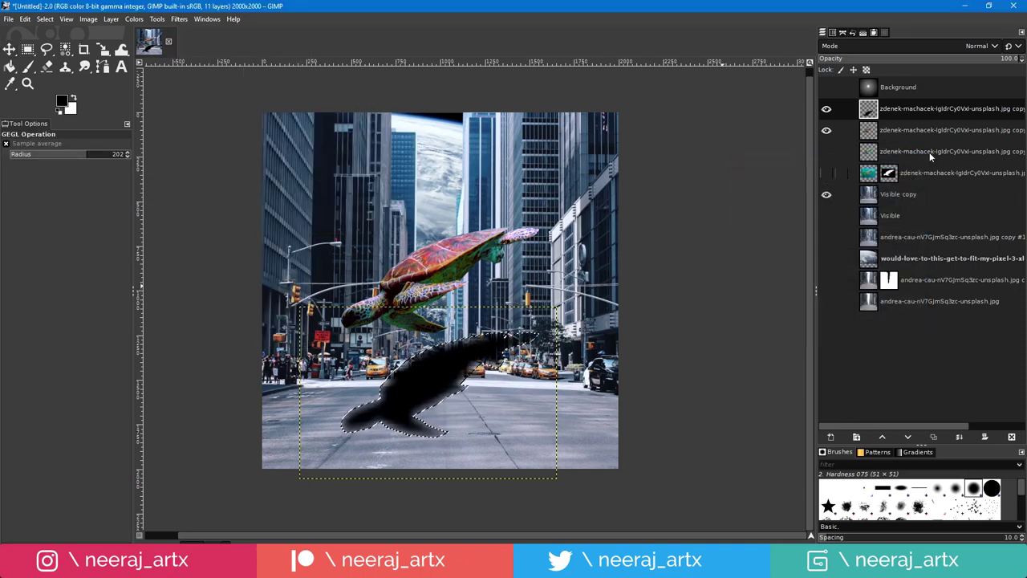
{"action": "left_click", "coordinate": [852, 329]}
{"action": "type", "text": "75"}
{"action": "key", "text": "Return"}
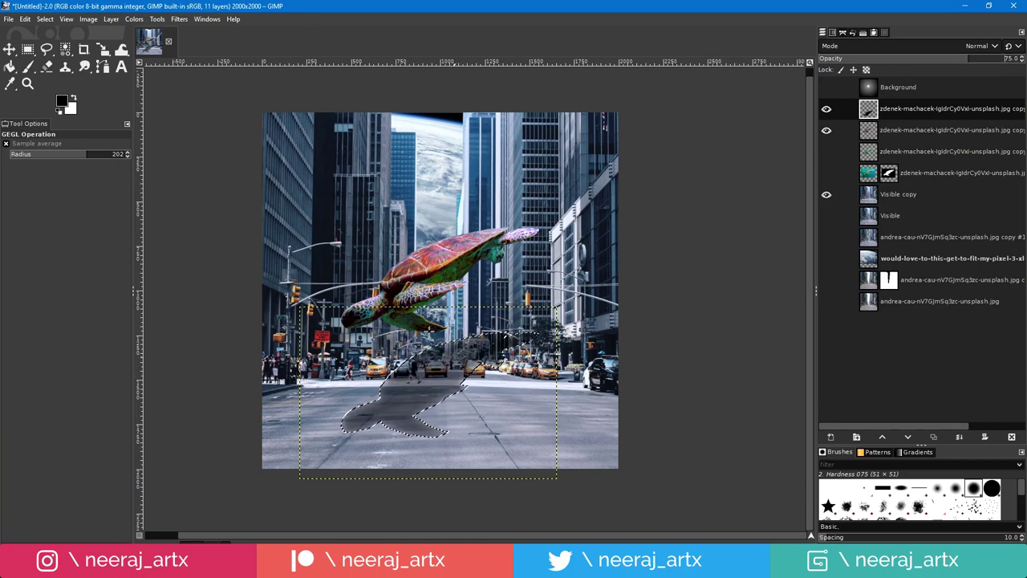
Blur the shadow again at about 21.66 and settle its layer opacity at 78%
{"action": "left_click", "coordinate": [10, 51]}
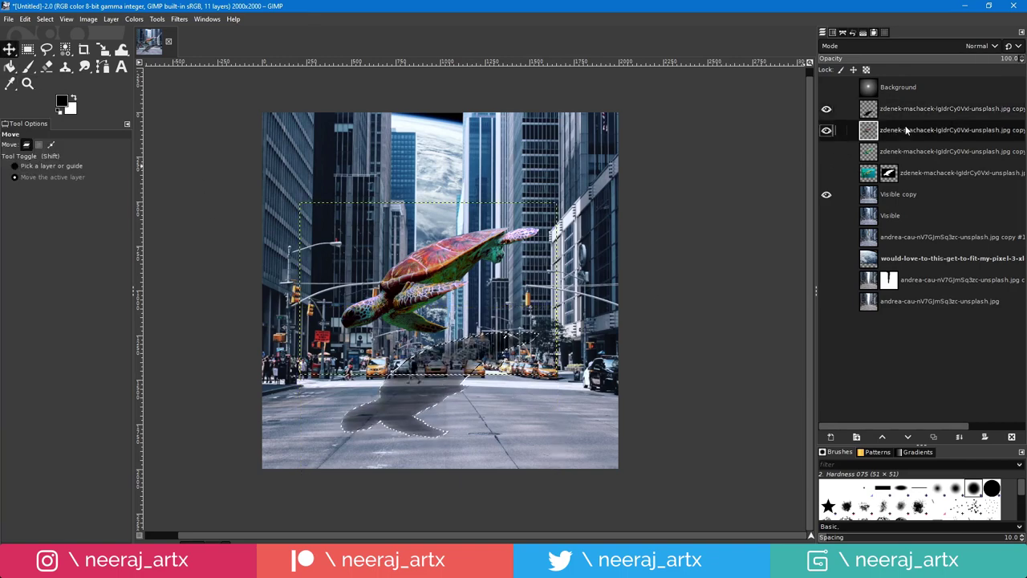
{"action": "scroll", "coordinate": [462, 321], "scroll_direction": "up", "scroll_amount": 1}
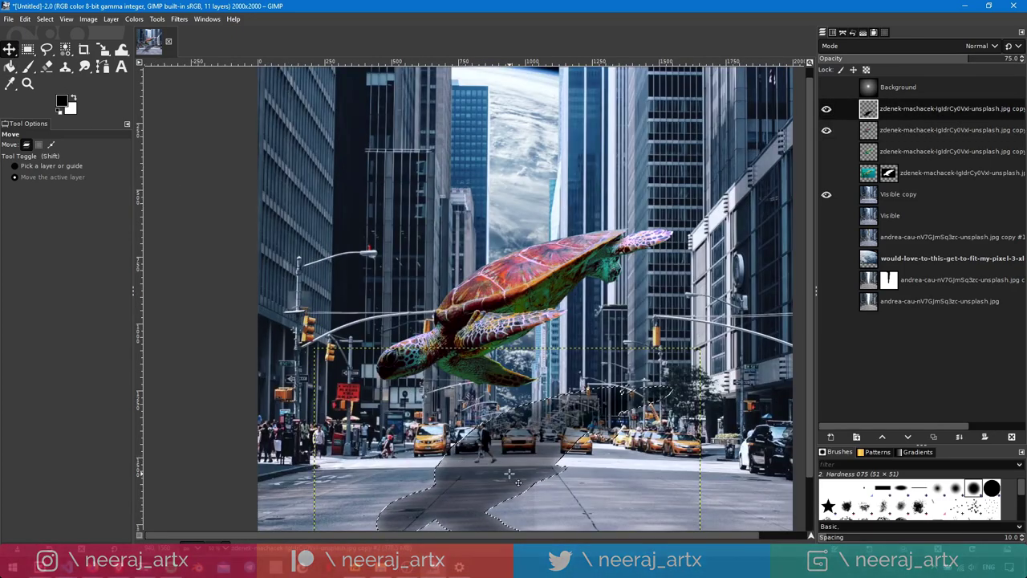
{"action": "scroll", "coordinate": [463, 321], "scroll_direction": "right", "scroll_amount": 1}
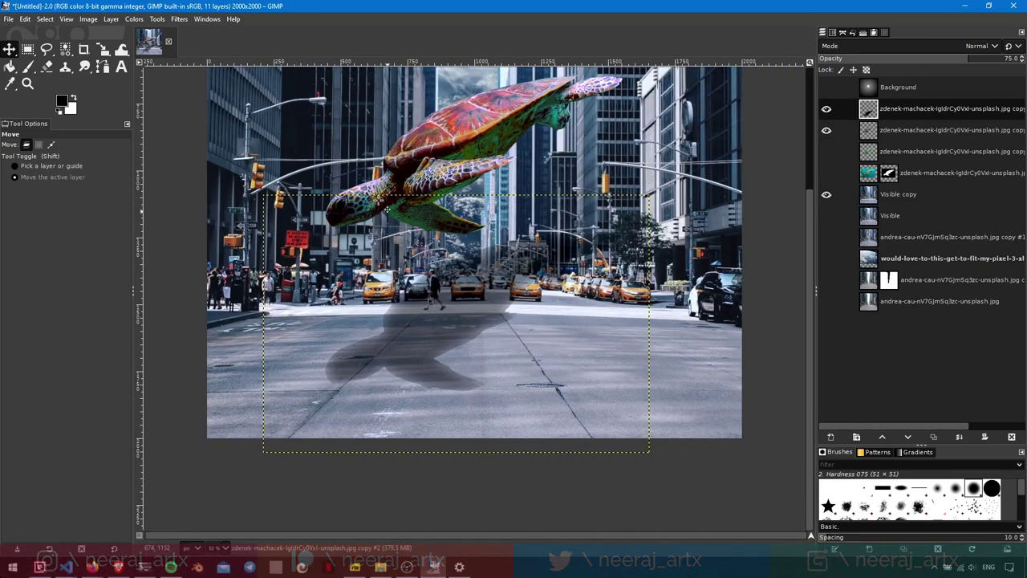
{"action": "left_click", "coordinate": [178, 19]}
{"action": "left_click", "coordinate": [353, 105]}
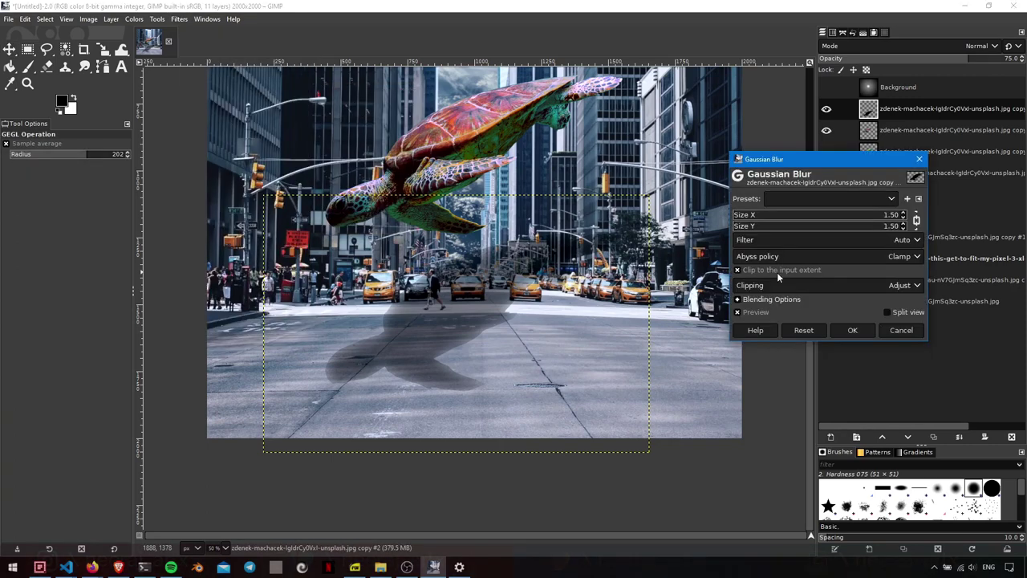
{"action": "left_click", "coordinate": [770, 215]}
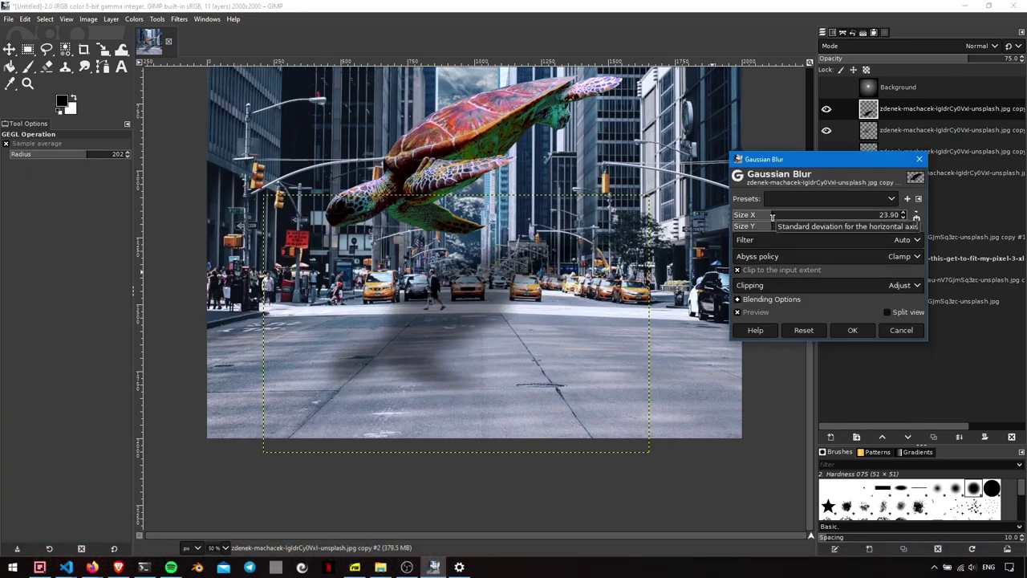
{"action": "left_click", "coordinate": [852, 329]}
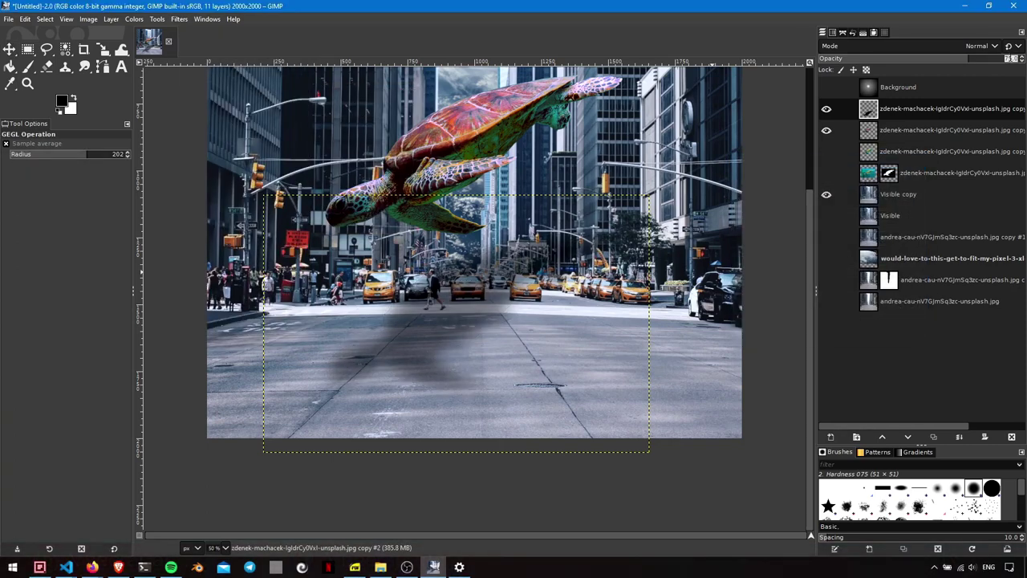
{"action": "type", "text": "85"}
{"action": "key", "text": "Return"}
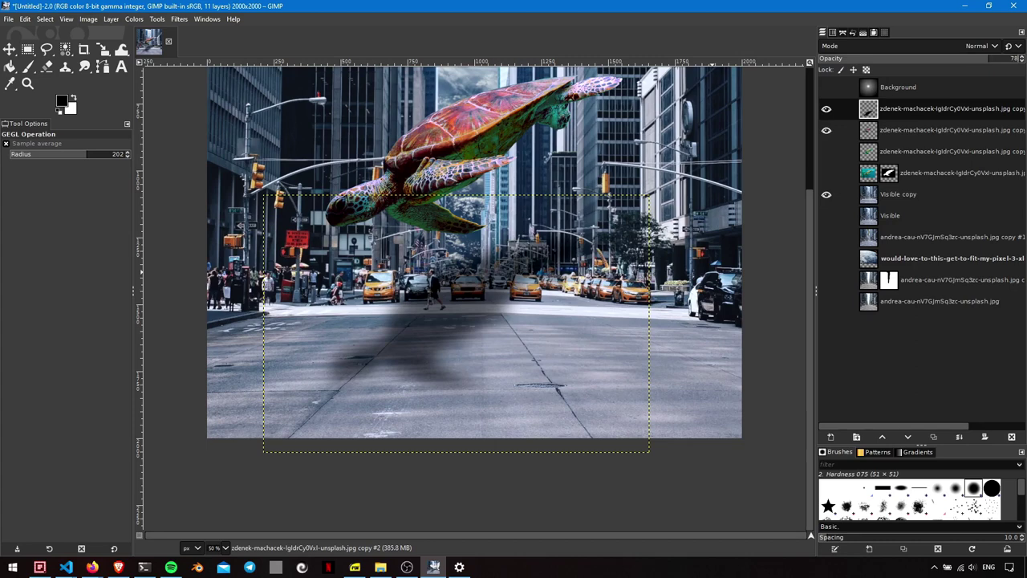
{"action": "key", "text": "Return"}
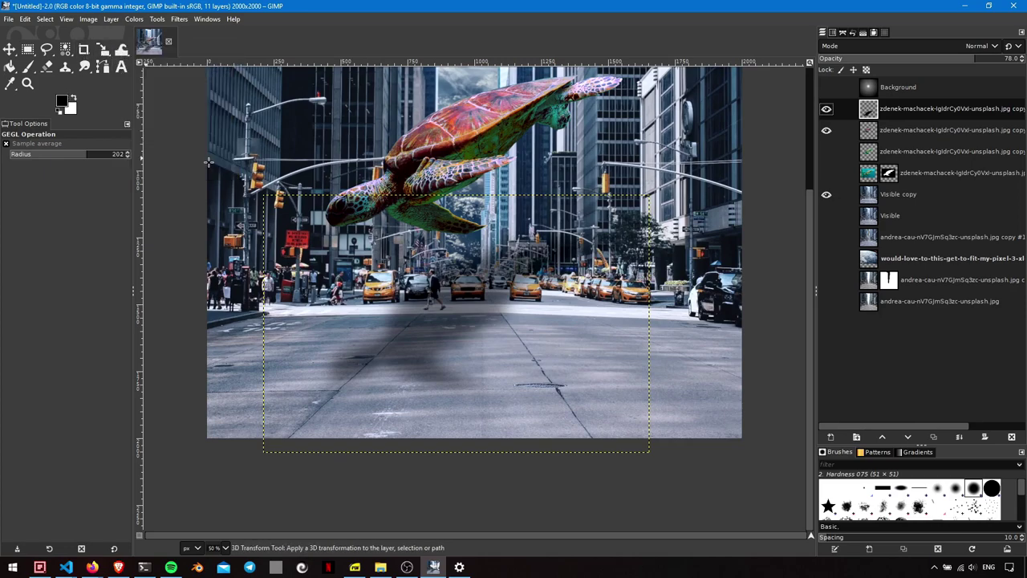
Tilt the shadow flat onto the street with a 3D perspective transform
{"action": "mouse_move", "coordinate": [559, 256]}
{"action": "left_mouse_down"}
{"action": "mouse_move", "coordinate": [562, 182]}
{"action": "mouse_move", "coordinate": [540, 147]}
{"action": "mouse_move", "coordinate": [566, 188]}
{"action": "left_mouse_up"}
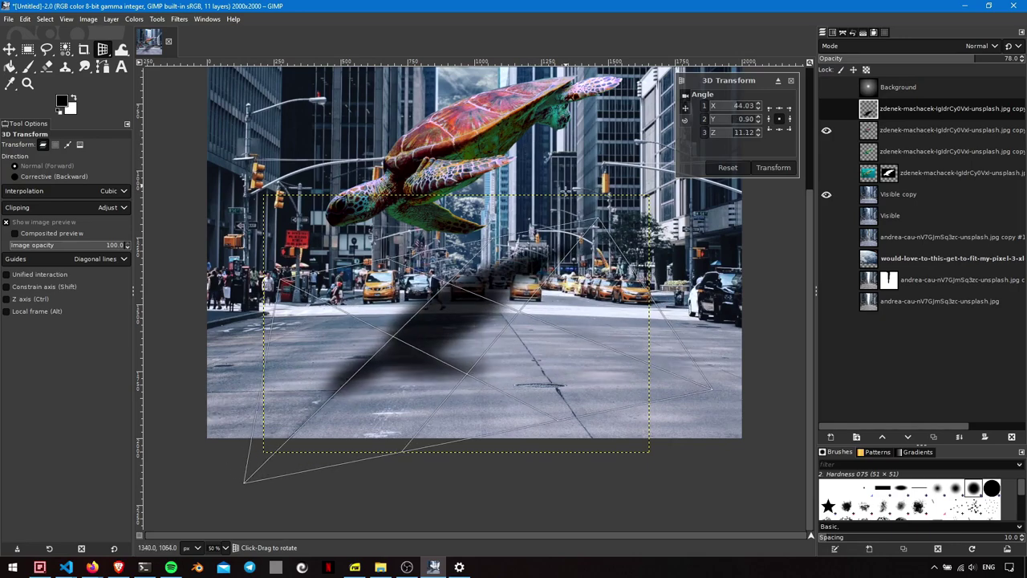
{"action": "mouse_move", "coordinate": [565, 187]}
{"action": "left_mouse_down"}
{"action": "mouse_move", "coordinate": [569, 240]}
{"action": "mouse_move", "coordinate": [558, 141]}
{"action": "left_mouse_up"}
{"action": "left_click", "coordinate": [728, 167]}
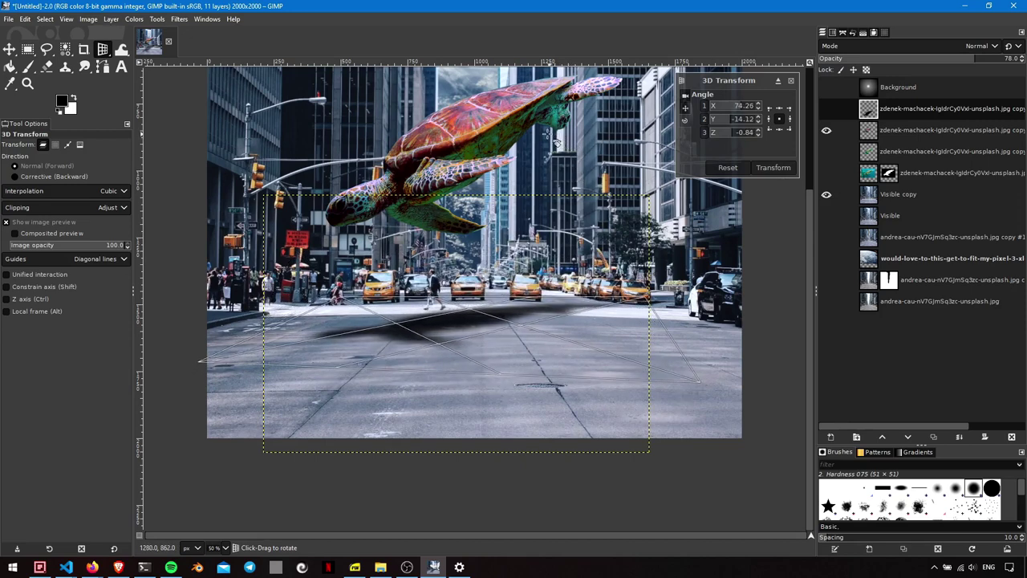
{"action": "left_click", "coordinate": [773, 167]}
{"action": "left_click", "coordinate": [438, 313]}
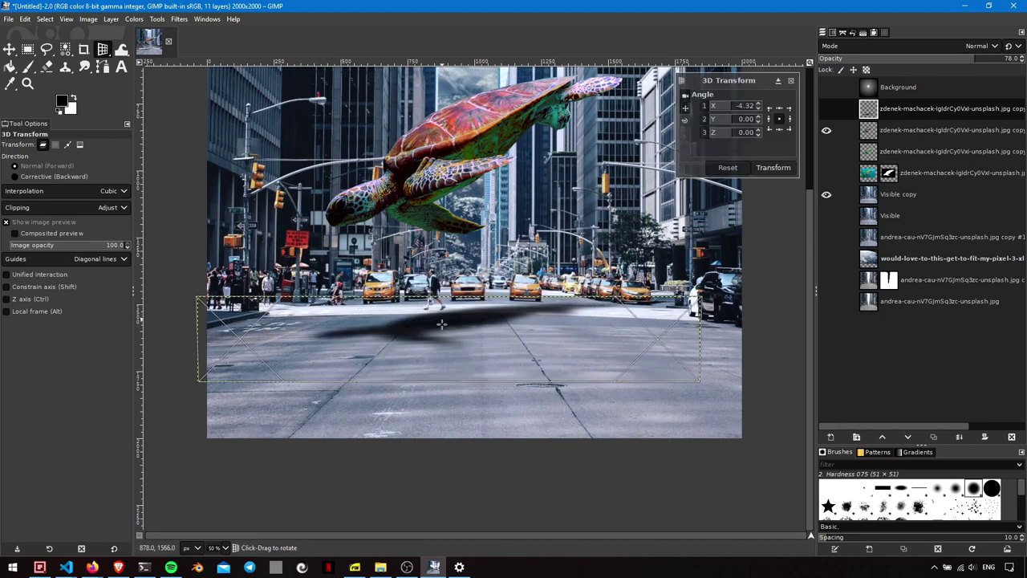
{"action": "left_click", "coordinate": [772, 167]}
Scale the shadow to 1958×323, stretching it wider and moving it lower on the road
{"action": "key", "text": "m"}
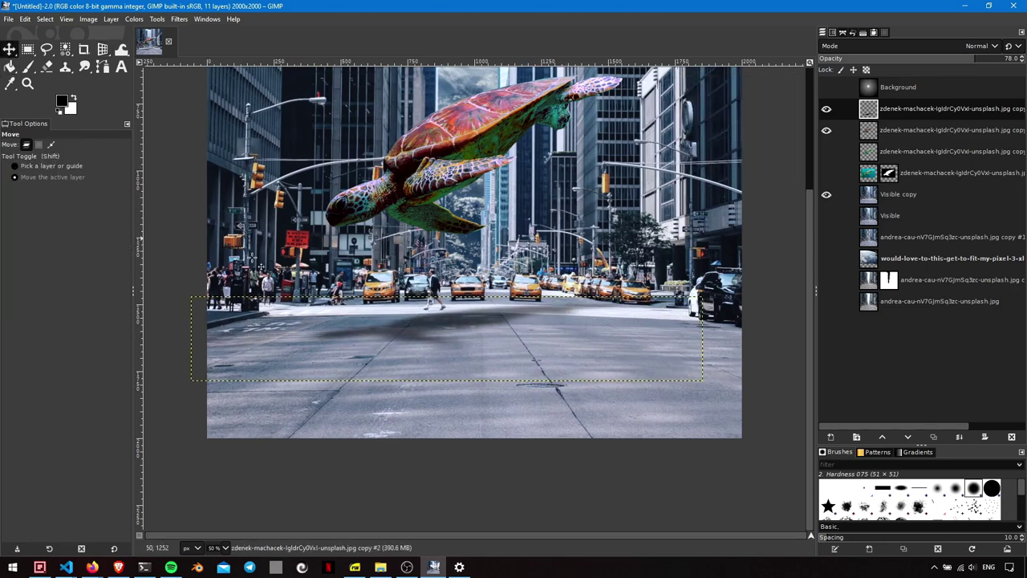
{"action": "key", "text": "minus"}
{"action": "key", "text": "Page_Down"}
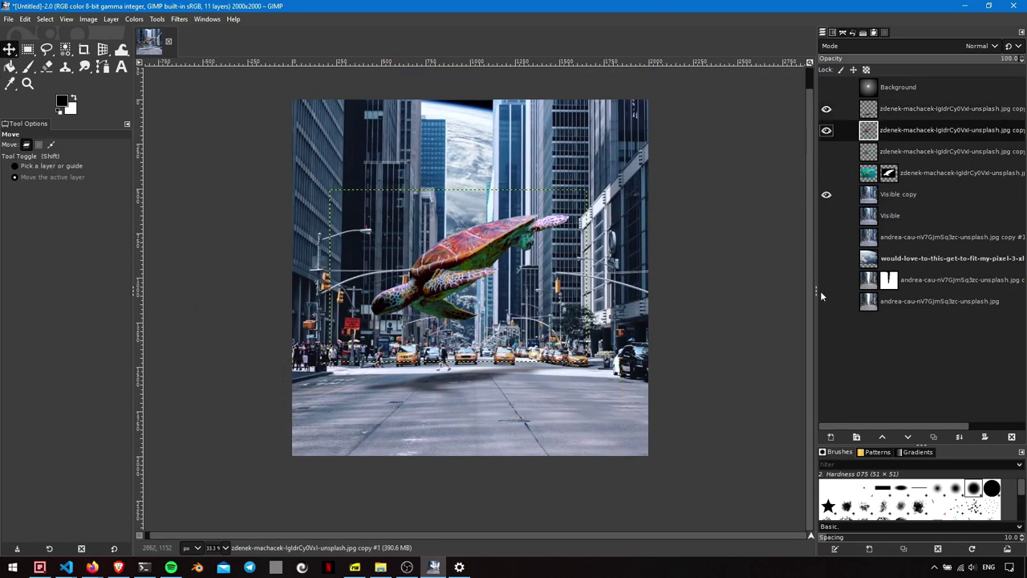
{"action": "key", "text": "Page_Up"}
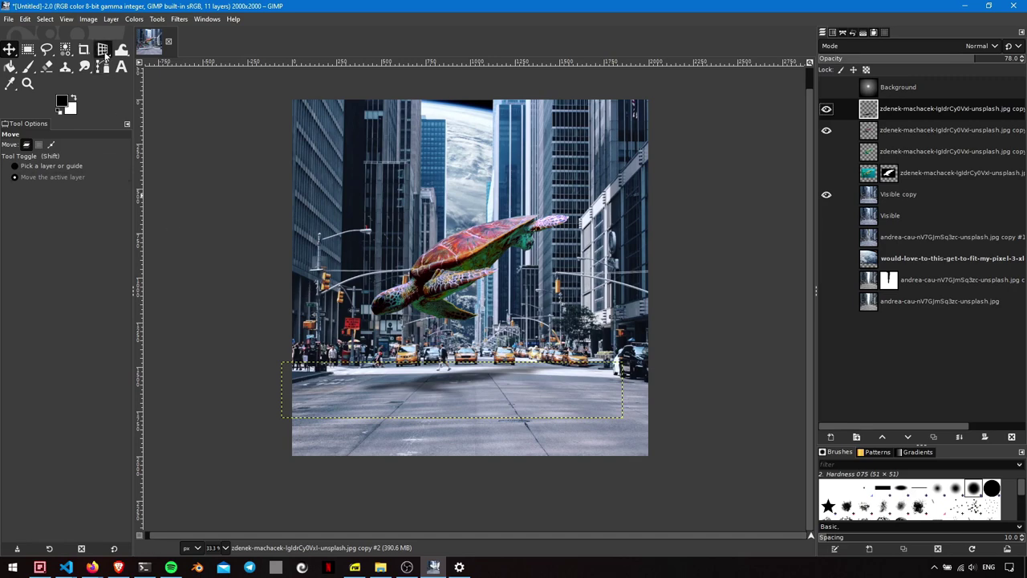
{"action": "left_click", "coordinate": [103, 49]}
{"action": "left_click", "coordinate": [140, 85]}
{"action": "left_click", "coordinate": [482, 385]}
{"action": "left_click_drag", "start_coordinate": [637, 430], "coordinate": [644, 434]}
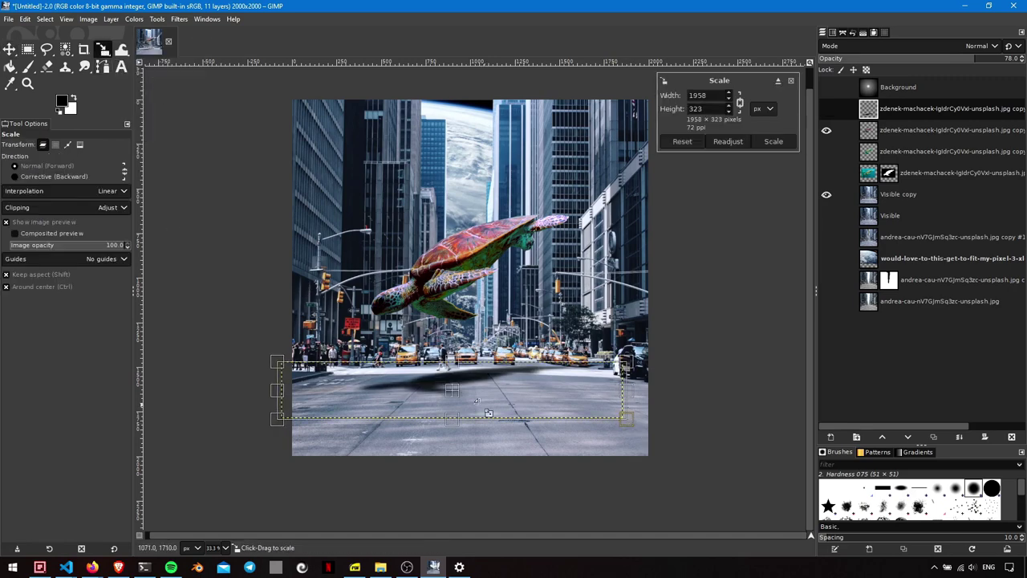
{"action": "left_click_drag", "start_coordinate": [453, 390], "coordinate": [458, 406]}
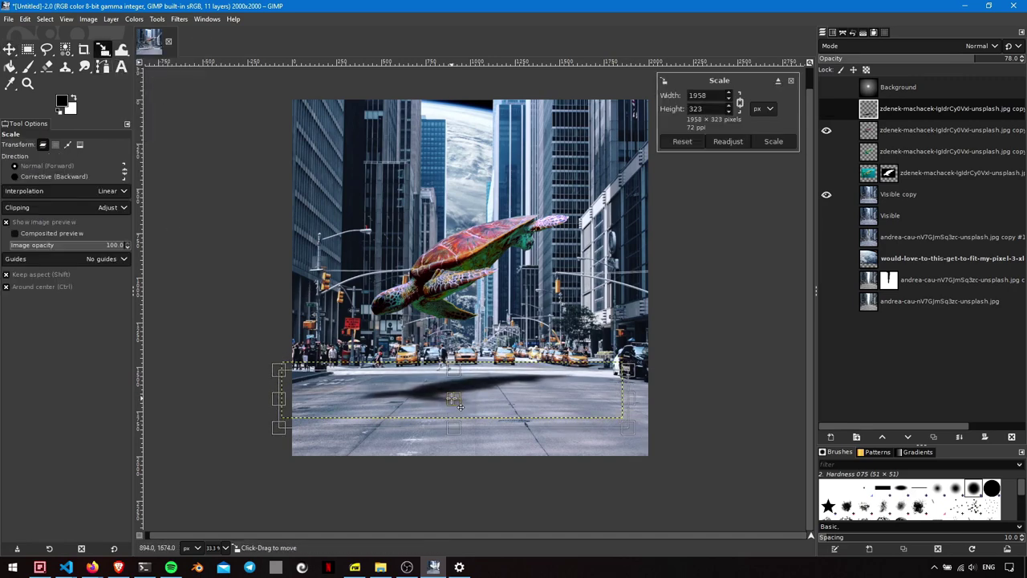
{"action": "left_click", "coordinate": [773, 141]}
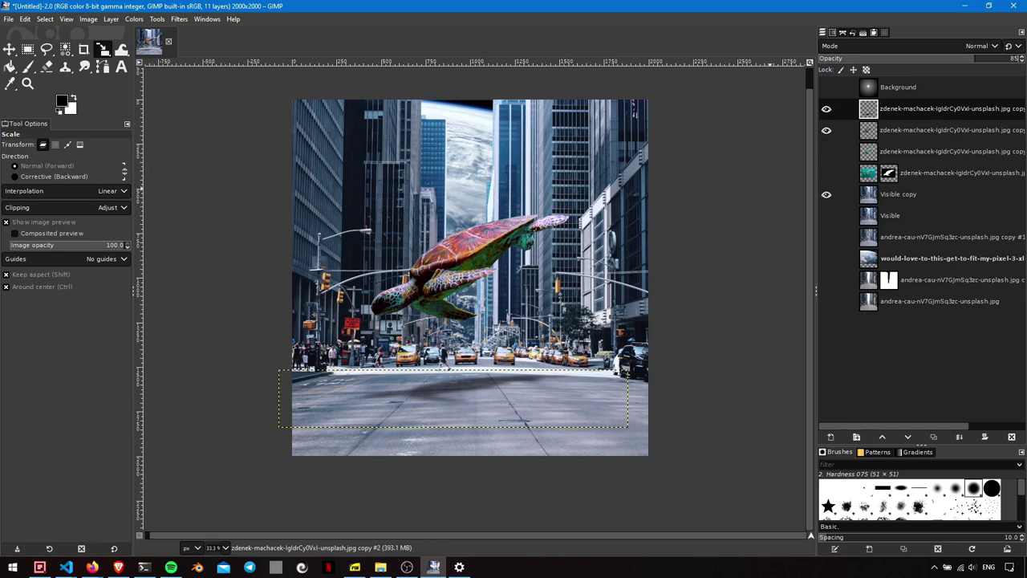
{"action": "left_click", "coordinate": [8, 49]}
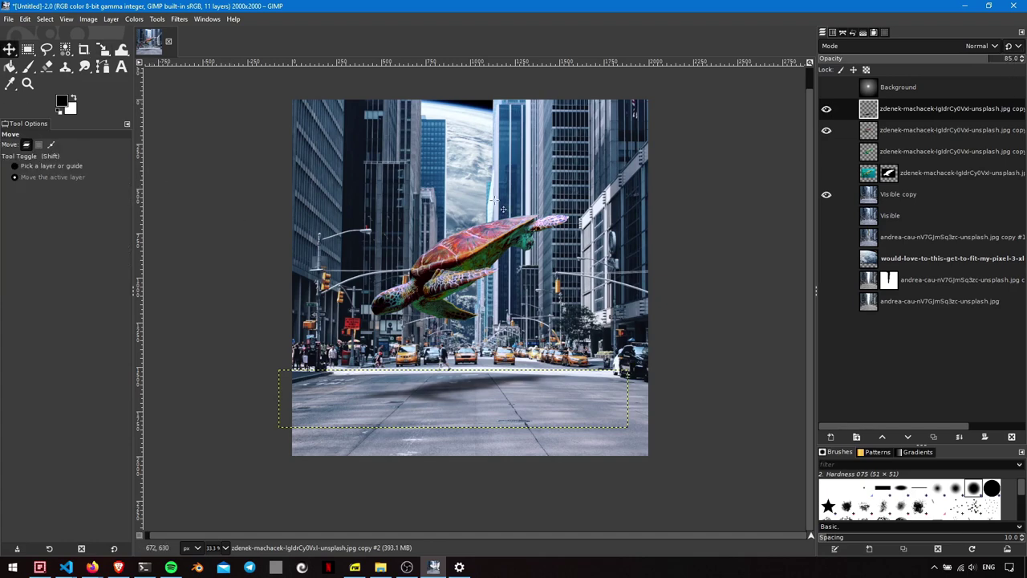
Create a merged layer from the visible image and darken it with Curves
{"action": "left_click", "coordinate": [111, 20]}
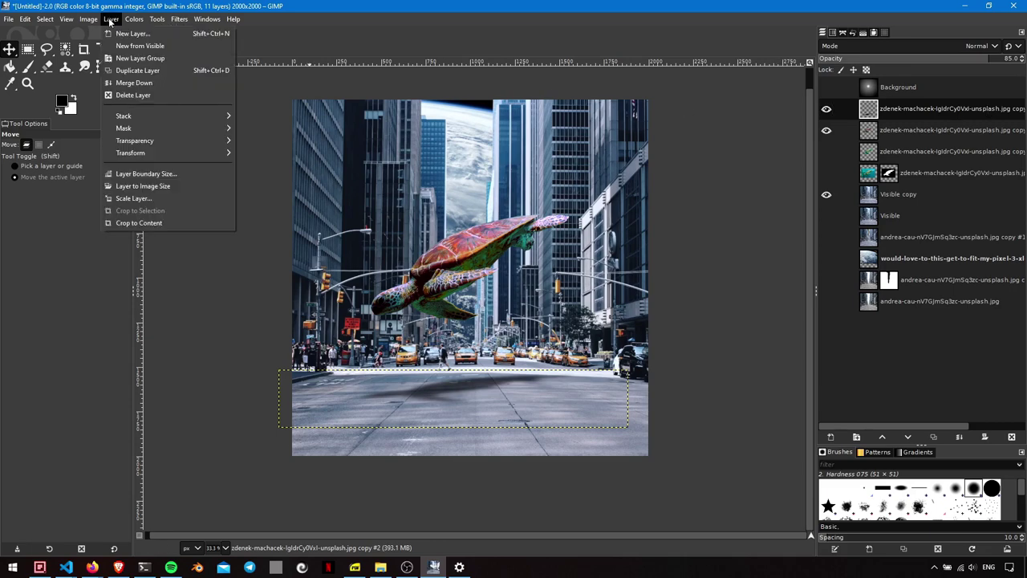
{"action": "left_click", "coordinate": [140, 45]}
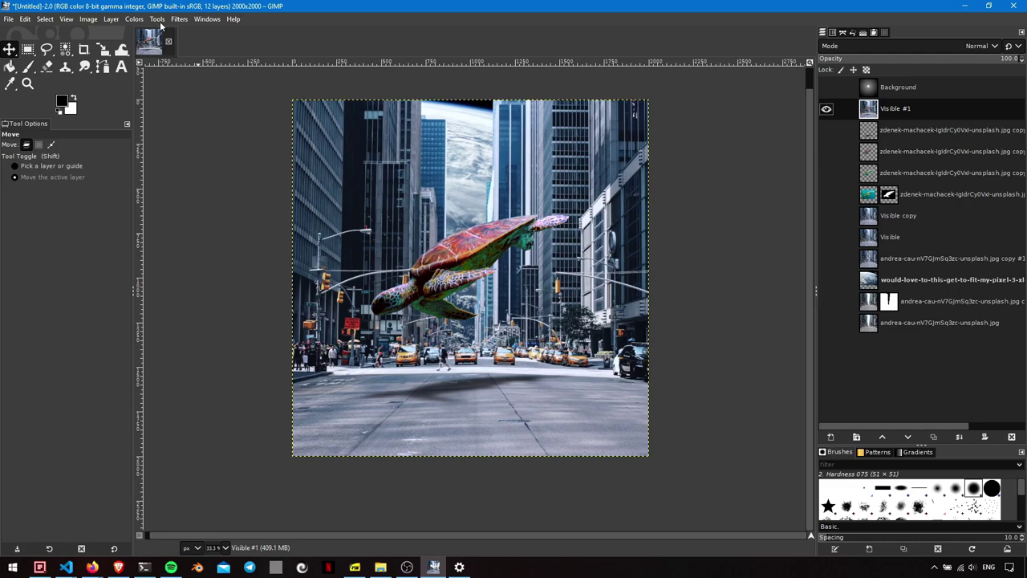
{"action": "left_click", "coordinate": [135, 19]}
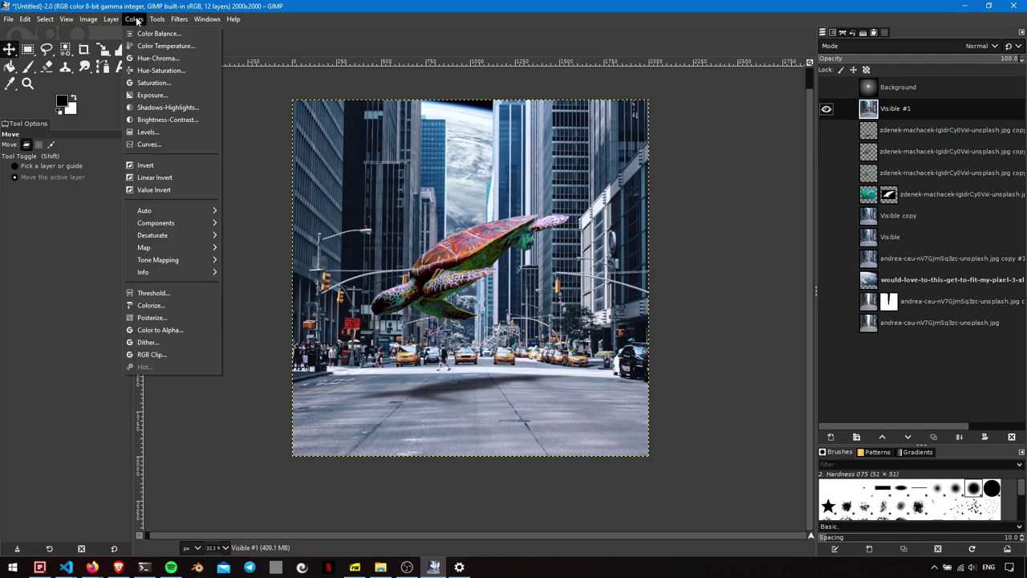
{"action": "left_click", "coordinate": [148, 144]}
{"action": "left_click_drag", "start_coordinate": [129, 211], "coordinate": [134, 194]}
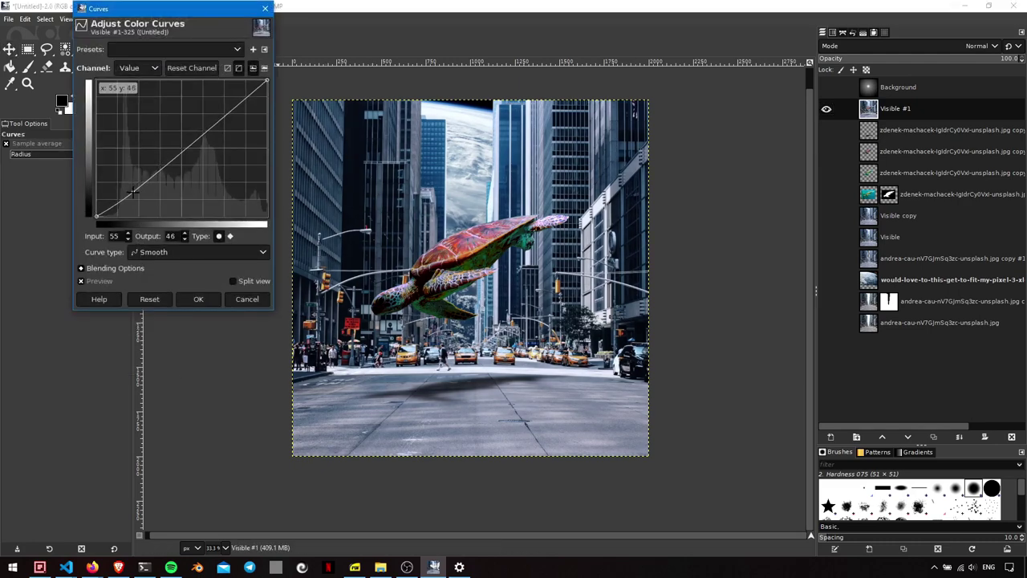
{"action": "left_click", "coordinate": [195, 299]}
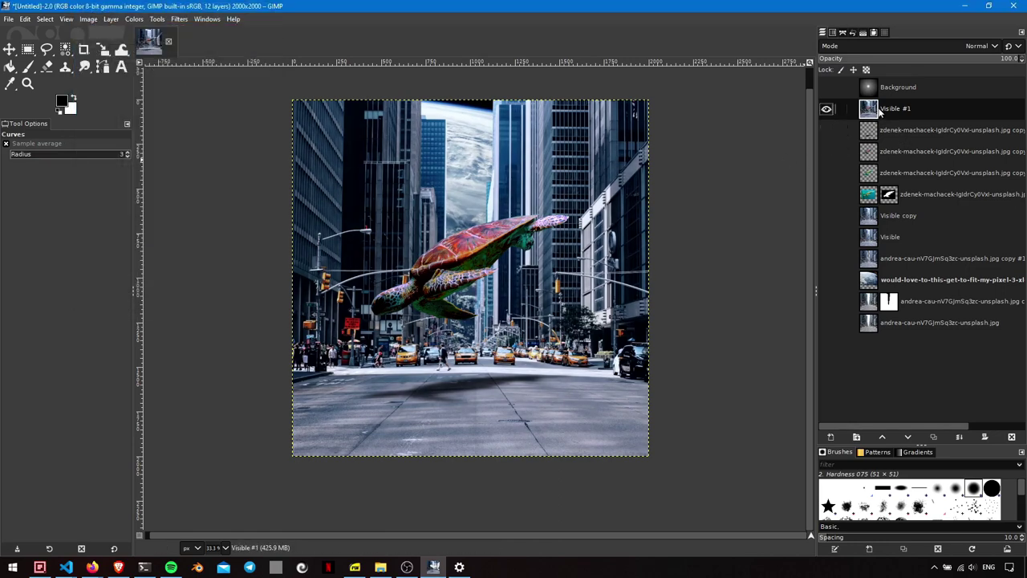
Discard that merged layer and show the turtle, shadow and city street layers
{"action": "key", "text": "Delete"}
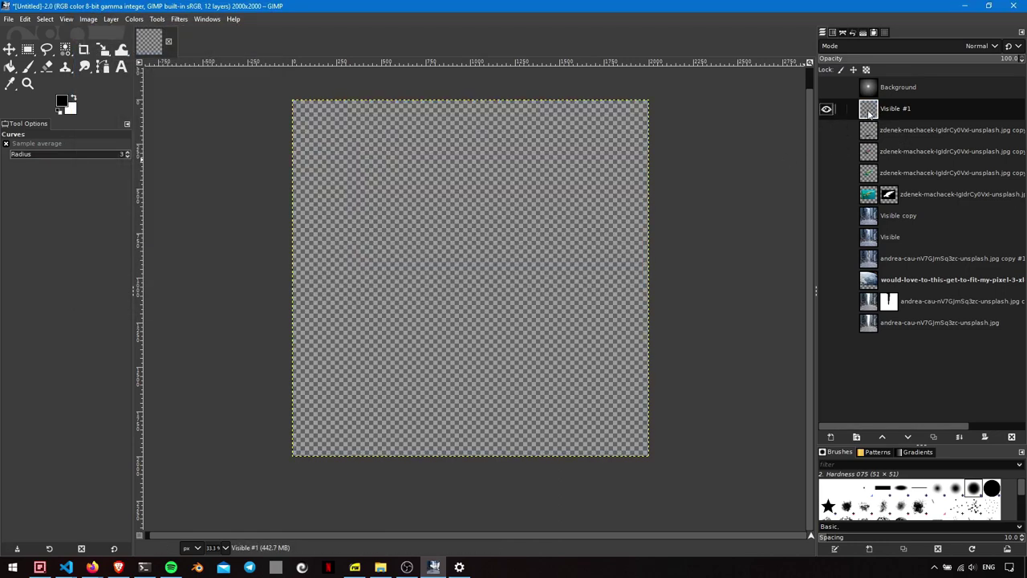
{"action": "key", "text": "ctrl+z"}
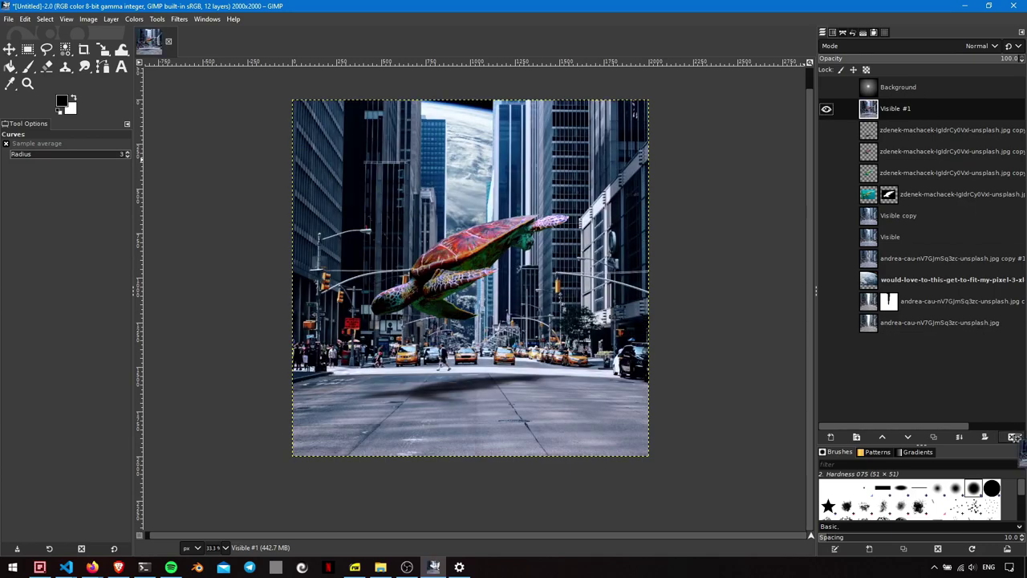
{"action": "key", "text": "ctrl+z"}
{"action": "left_click", "coordinate": [826, 109]}
{"action": "left_click", "coordinate": [826, 130]}
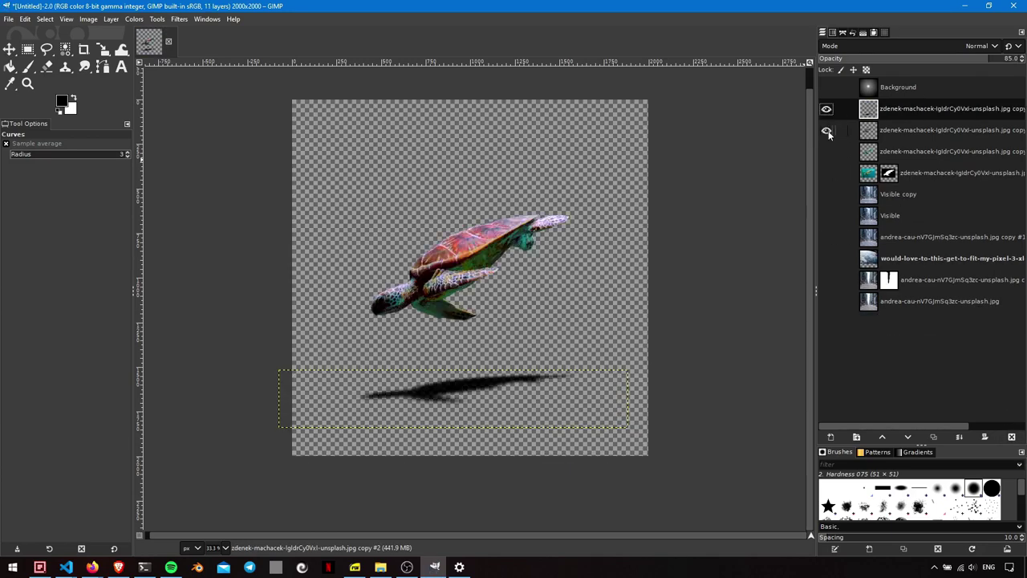
{"action": "left_click", "coordinate": [834, 194]}
{"action": "left_click", "coordinate": [883, 109]}
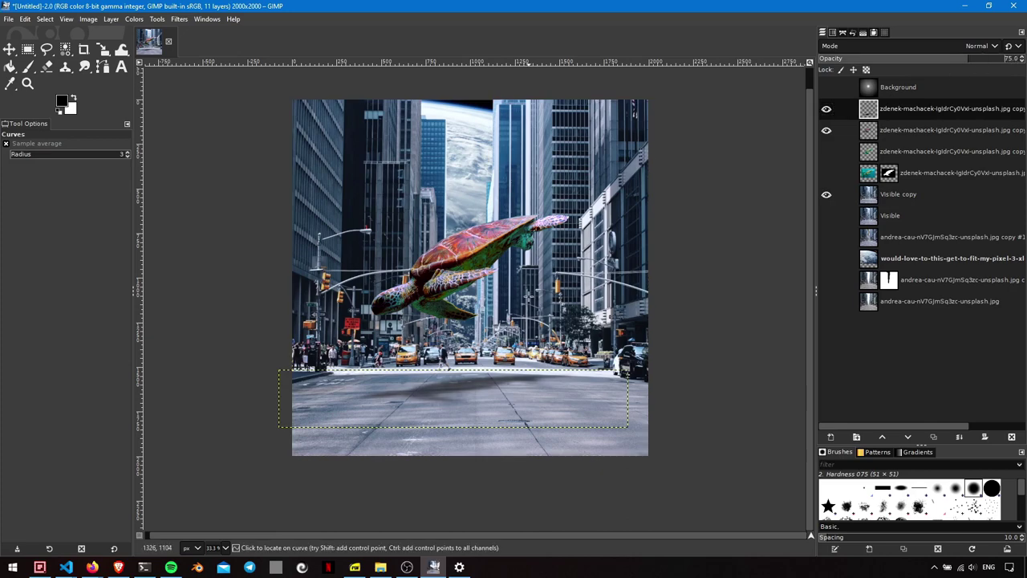
Make Visible #2, darken its shadows with Curves, then stack merged copy Visible #3 above it
{"action": "key", "text": "m"}
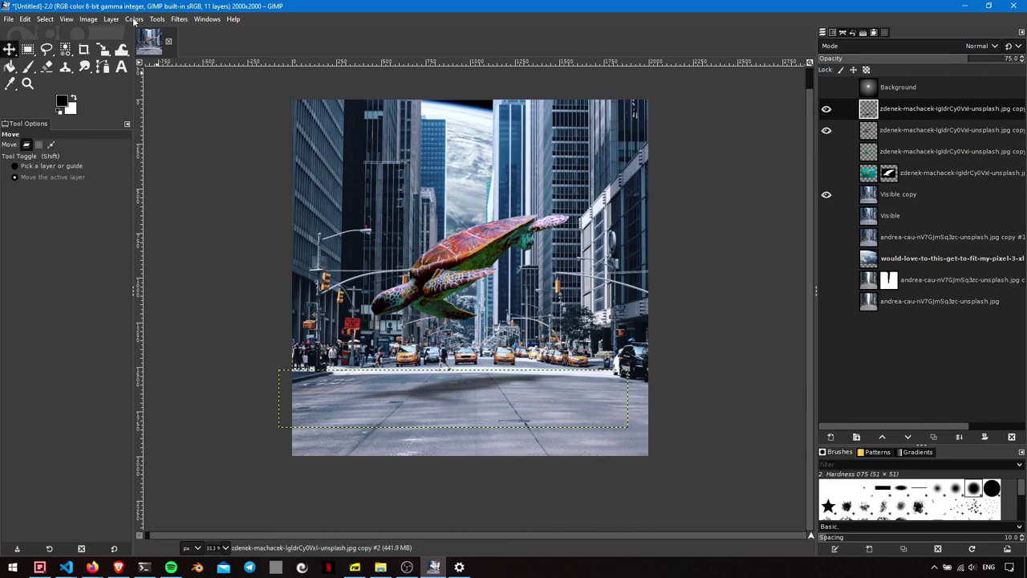
{"action": "left_click", "coordinate": [111, 18]}
{"action": "left_click", "coordinate": [143, 49]}
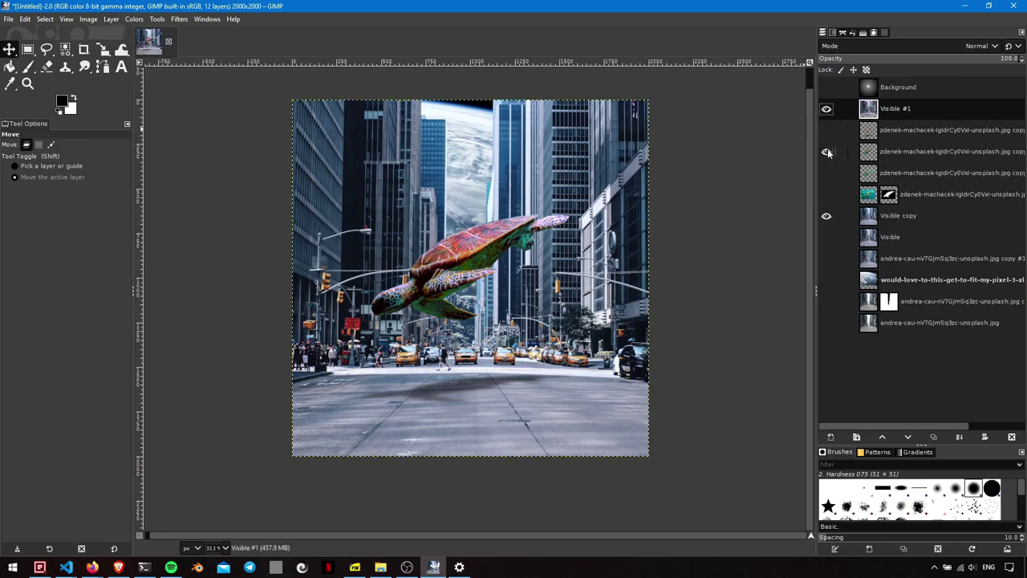
{"action": "left_click", "coordinate": [134, 19]}
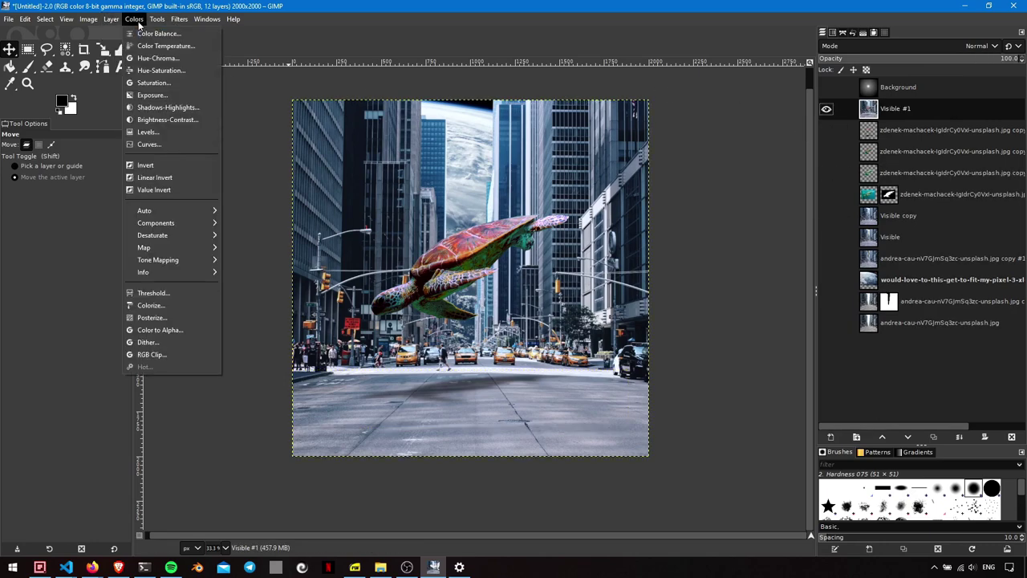
{"action": "key", "text": "Escape"}
{"action": "left_click", "coordinate": [134, 19]}
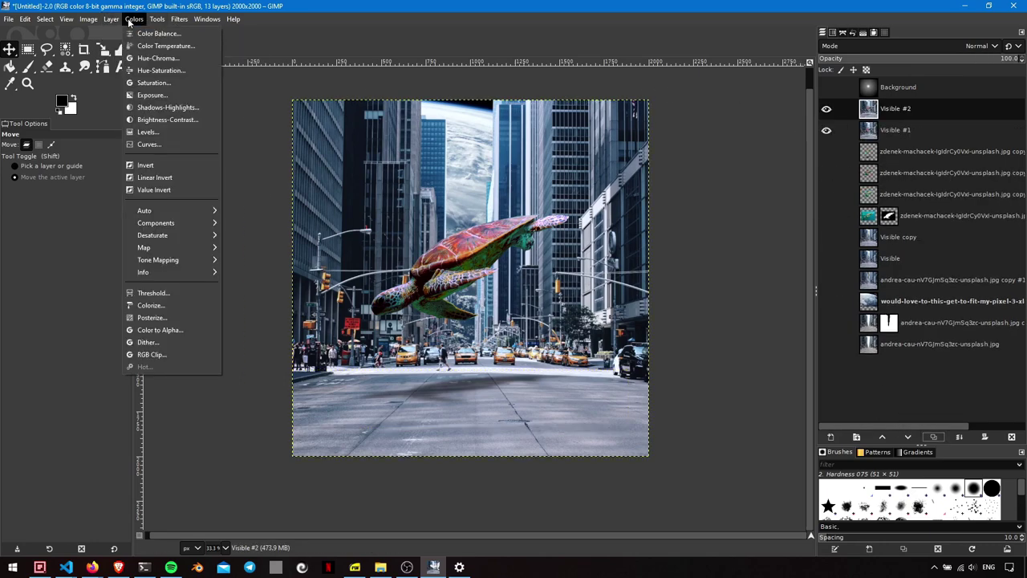
{"action": "left_click", "coordinate": [148, 132]}
{"action": "left_click_drag", "start_coordinate": [130, 188], "coordinate": [131, 198]}
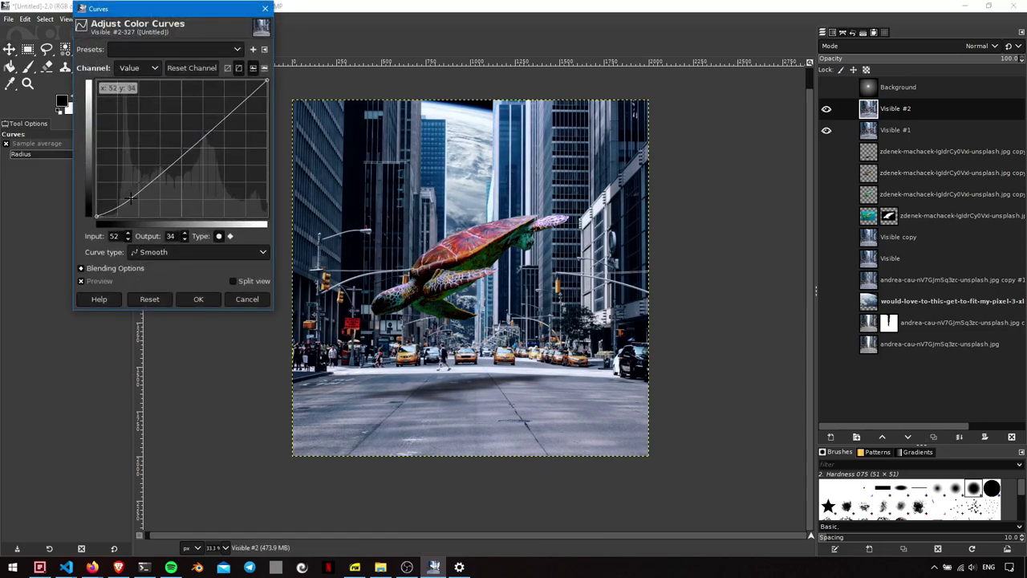
{"action": "left_click", "coordinate": [188, 300]}
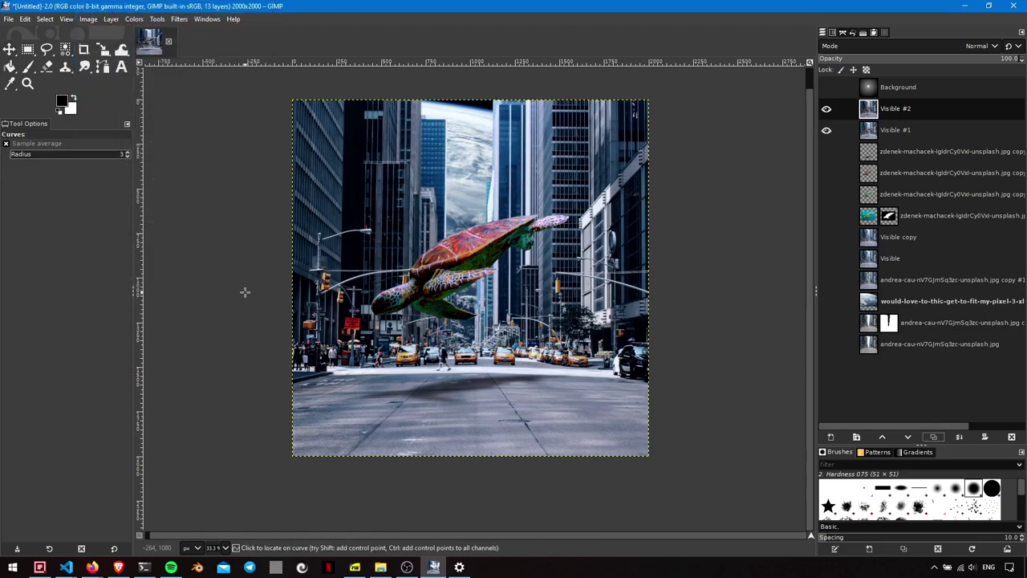
{"action": "left_click", "coordinate": [935, 440], "text": "shift"}
{"action": "left_click", "coordinate": [826, 129]}
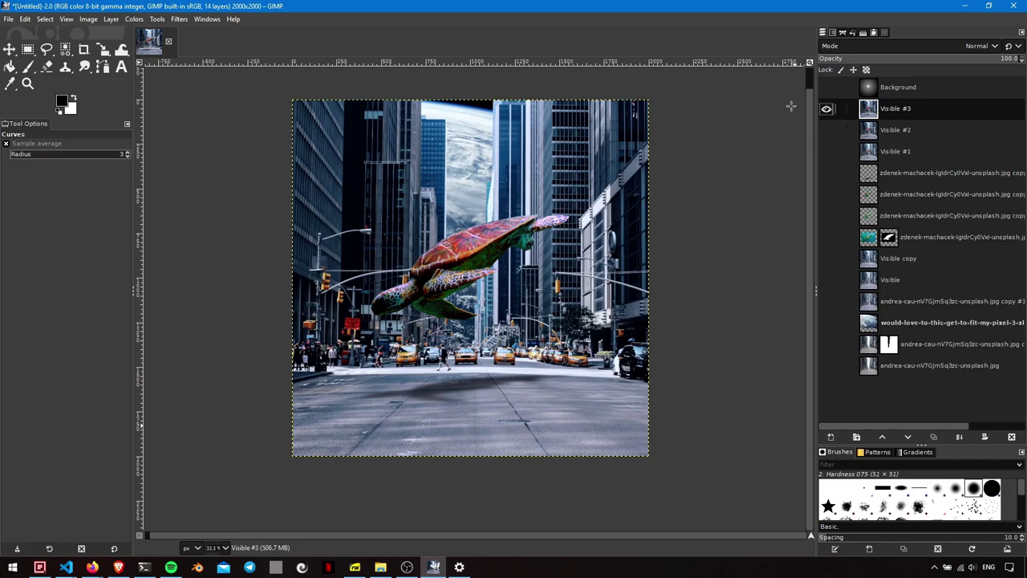
Apply a High Pass filter with Std. Dev. 3.0 to Visible #3
{"action": "left_click", "coordinate": [160, 19]}
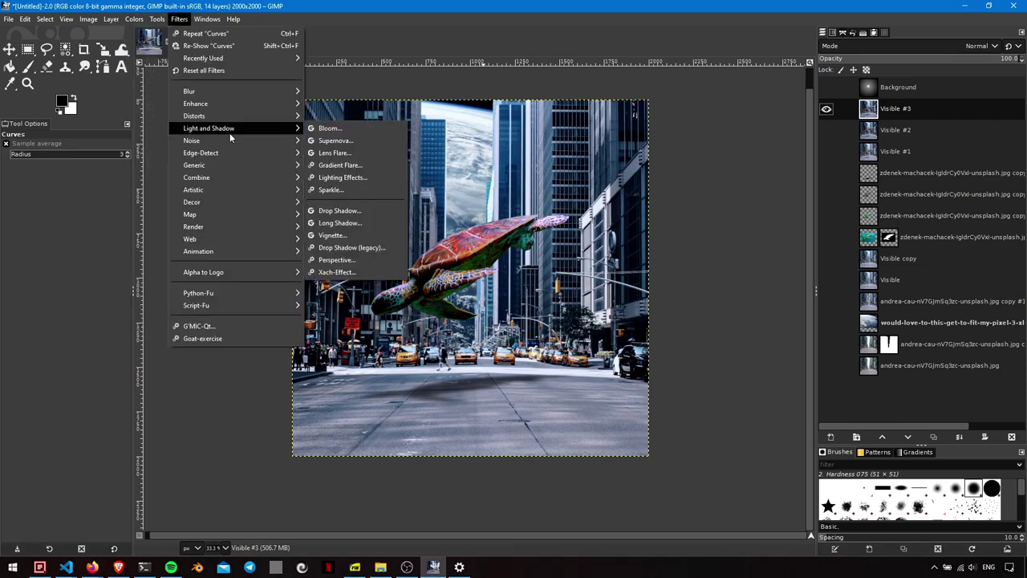
{"action": "mouse_move", "coordinate": [195, 104]}
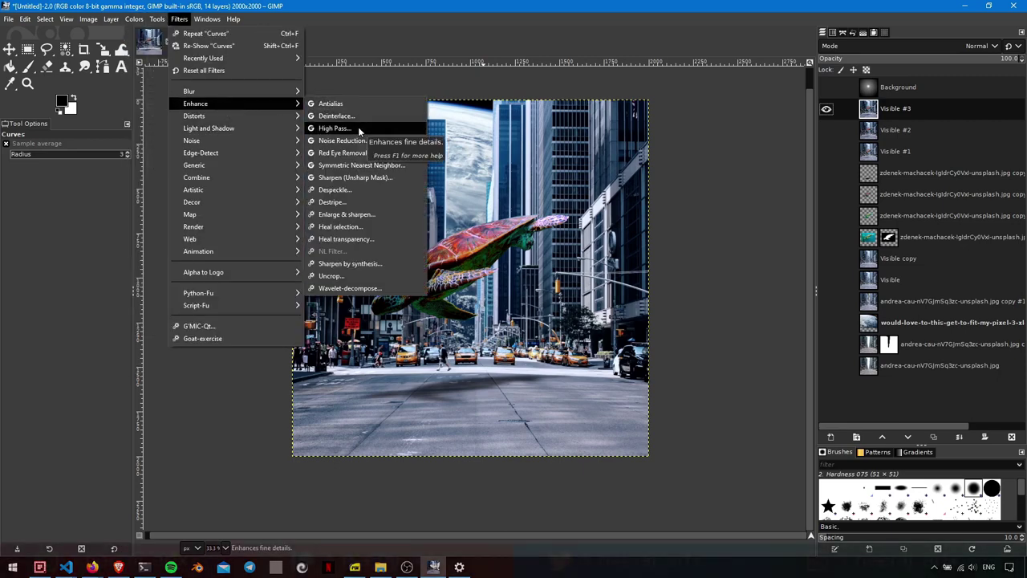
{"action": "left_click", "coordinate": [826, 110]}
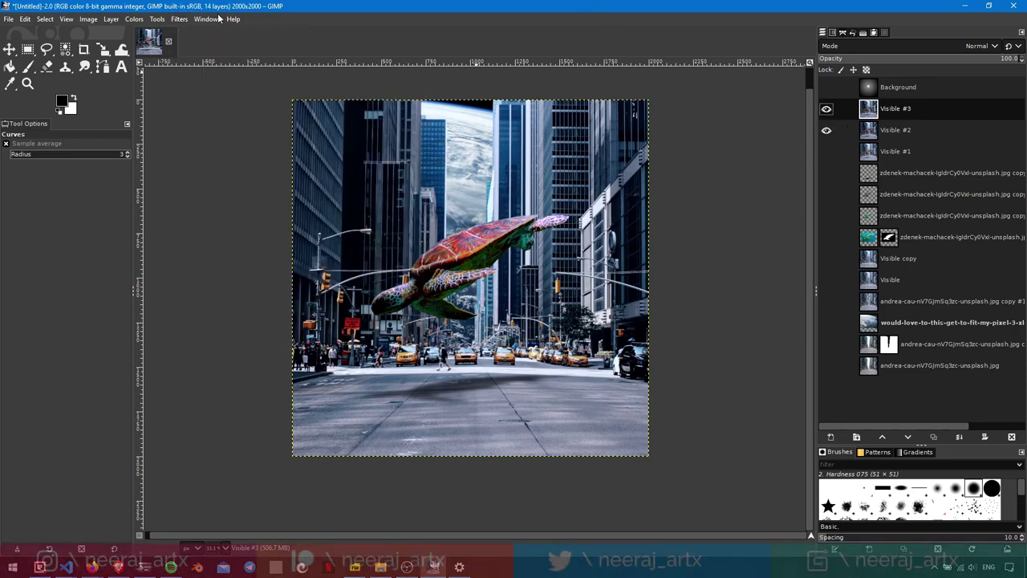
{"action": "left_click", "coordinate": [180, 19]}
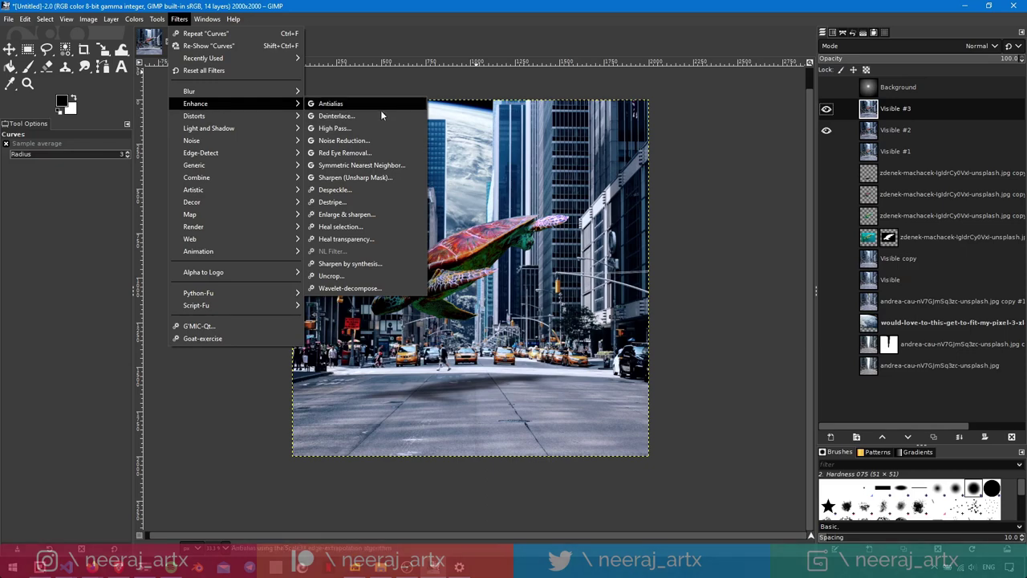
{"action": "left_click", "coordinate": [335, 128]}
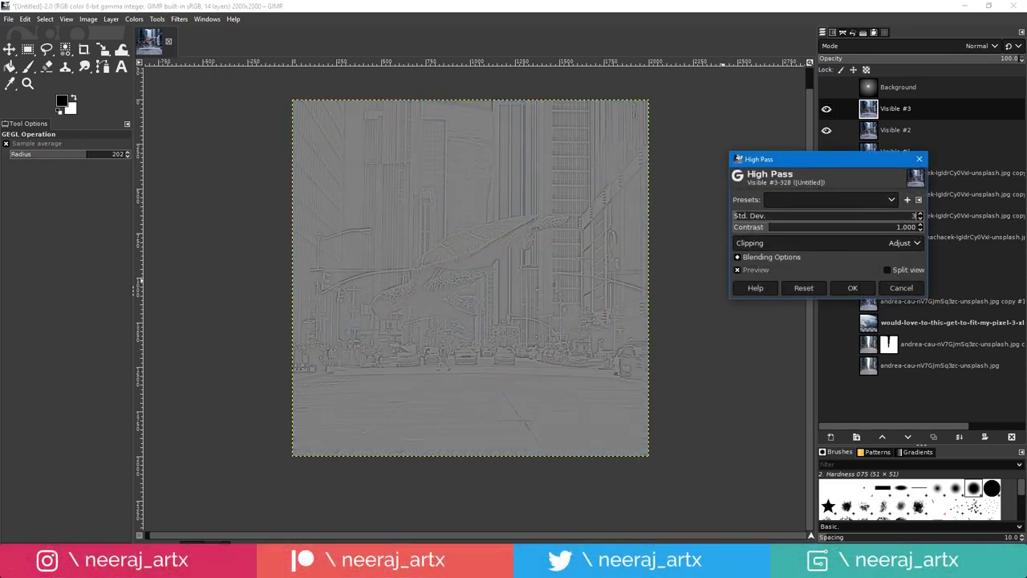
{"action": "left_click", "coordinate": [853, 288]}
{"action": "left_click", "coordinate": [924, 135]}
Add a merged copy from visible and set Visible #3's blend mode to Overlay
{"action": "key", "text": "ctrl+shift+alt+e"}
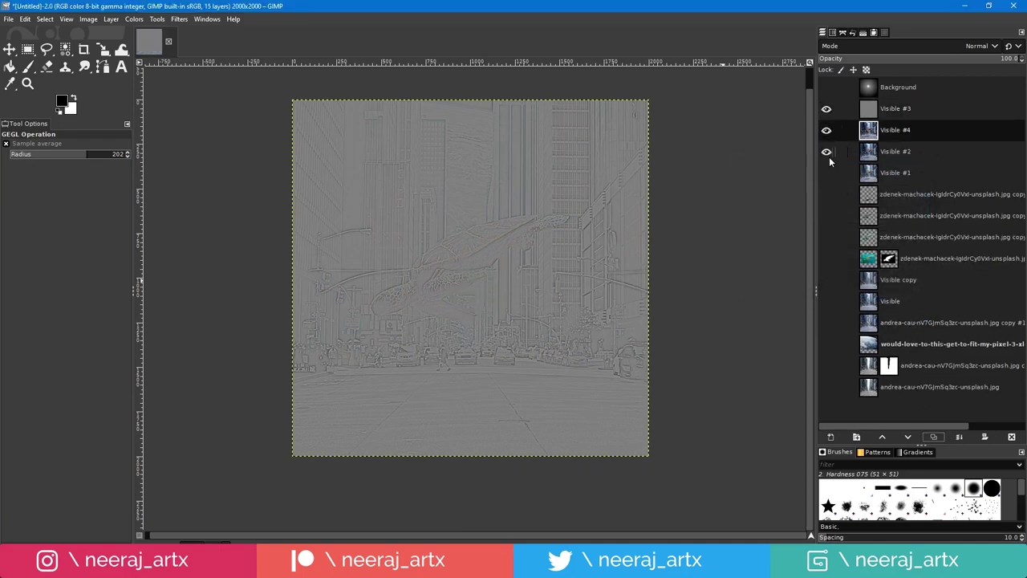
{"action": "left_click", "coordinate": [834, 109]}
{"action": "left_click", "coordinate": [179, 18]}
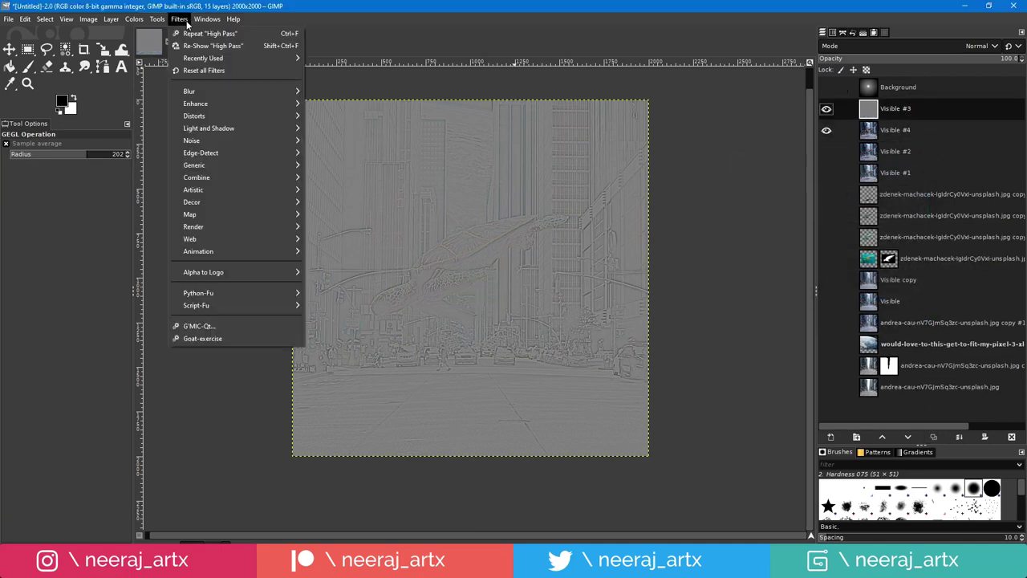
{"action": "left_click", "coordinate": [835, 43]}
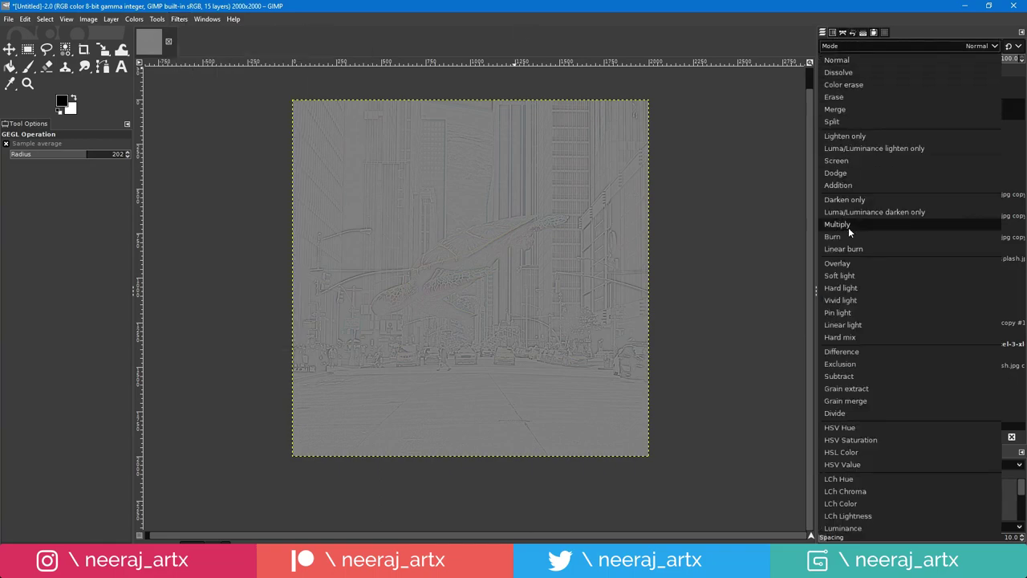
{"action": "left_click", "coordinate": [851, 266]}
{"action": "key", "text": "plus"}
{"action": "key", "text": "plus"}
{"action": "key", "text": "plus"}
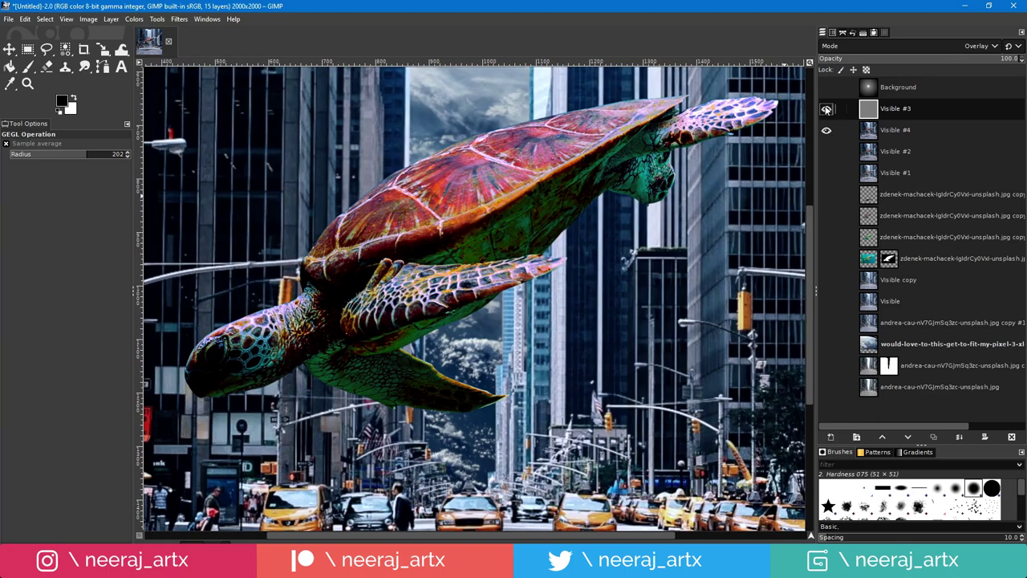
{"action": "key", "text": "minus"}
{"action": "key", "text": "minus"}
{"action": "key", "text": "minus"}
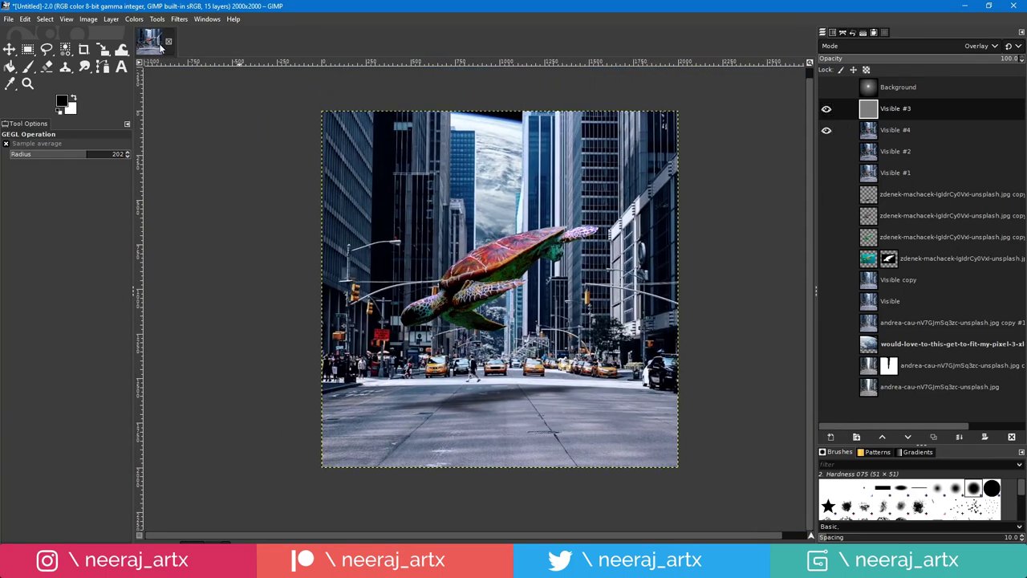
{"action": "left_click", "coordinate": [111, 18]}
Create merged layer Visible #5 and hide Visible #3 and #4
{"action": "left_click", "coordinate": [132, 45]}
{"action": "left_click", "coordinate": [827, 130]}
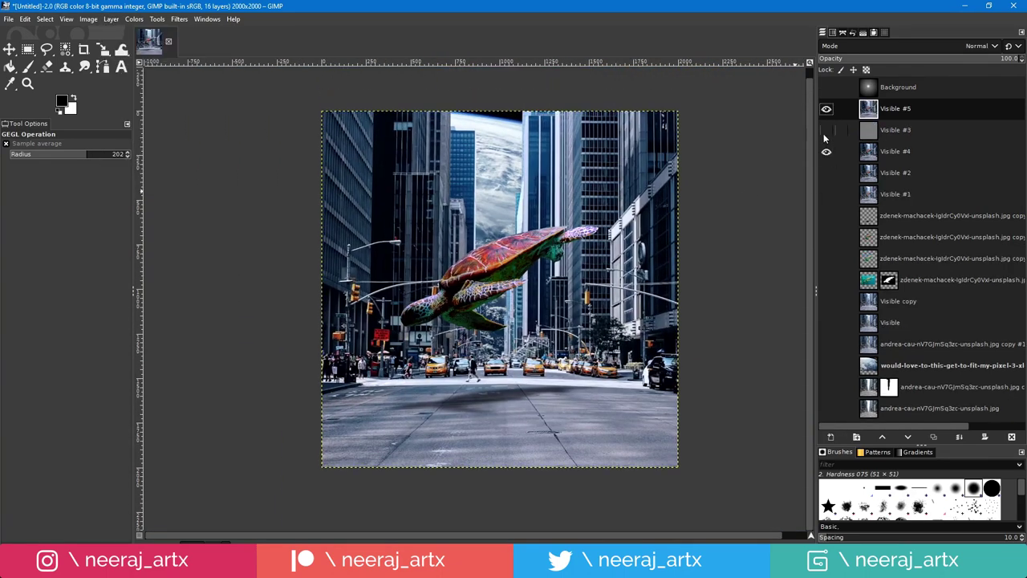
{"action": "left_click", "coordinate": [827, 150]}
Add CIE lch Noise film grain to Visible #5 with Dulling 5 and Lightness 42
{"action": "left_click", "coordinate": [134, 19]}
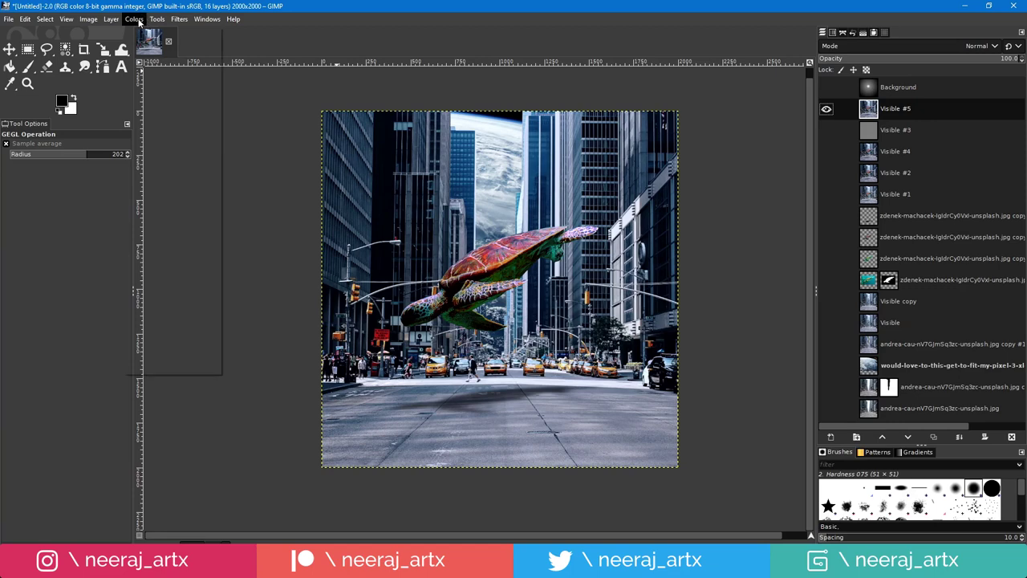
{"action": "left_click", "coordinate": [179, 18]}
{"action": "left_click", "coordinate": [347, 142]}
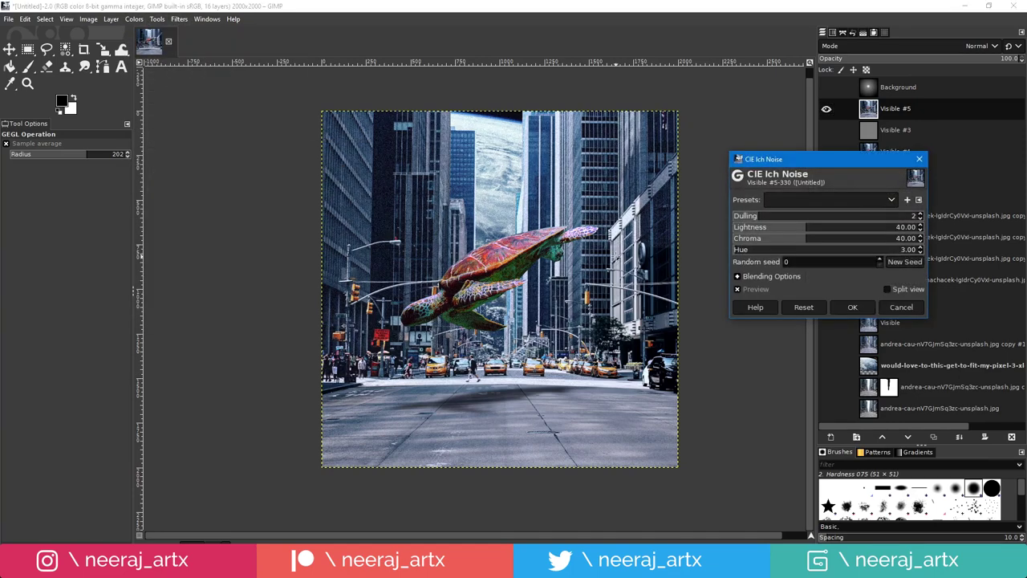
{"action": "left_click_drag", "start_coordinate": [801, 215], "coordinate": [819, 217]}
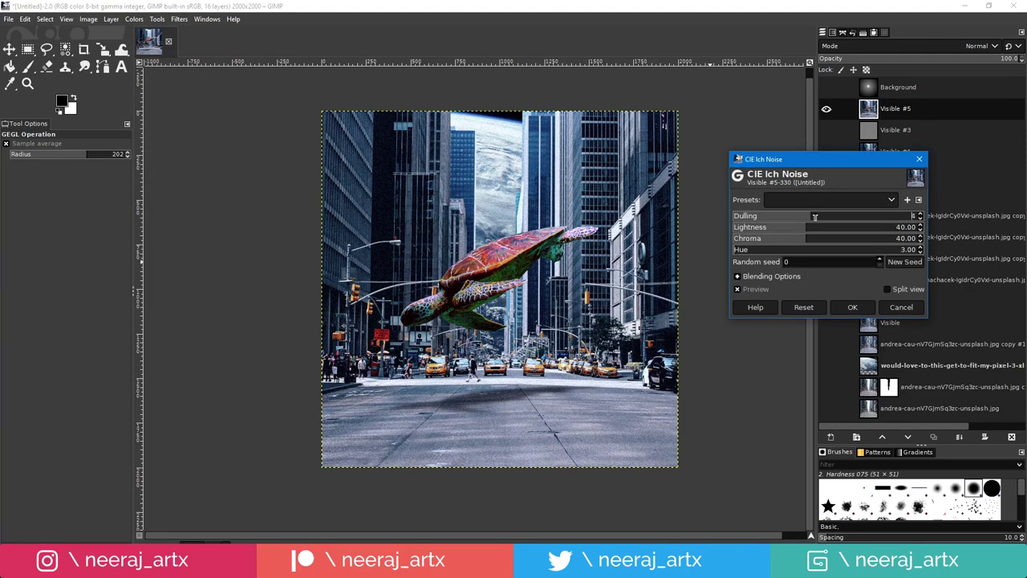
{"action": "left_click", "coordinate": [921, 215]}
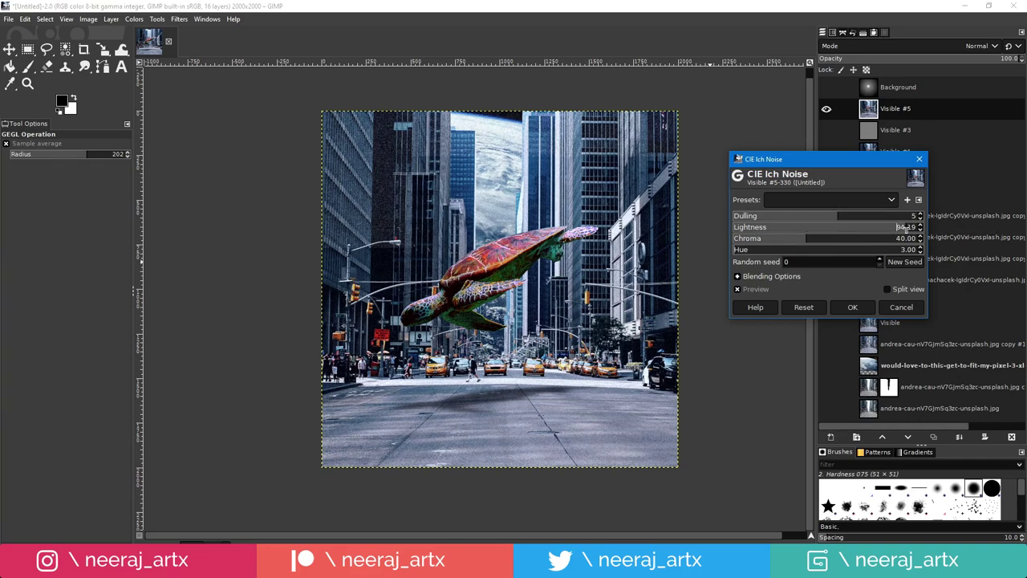
{"action": "left_click", "coordinate": [906, 227]}
{"action": "type", "text": "42"}
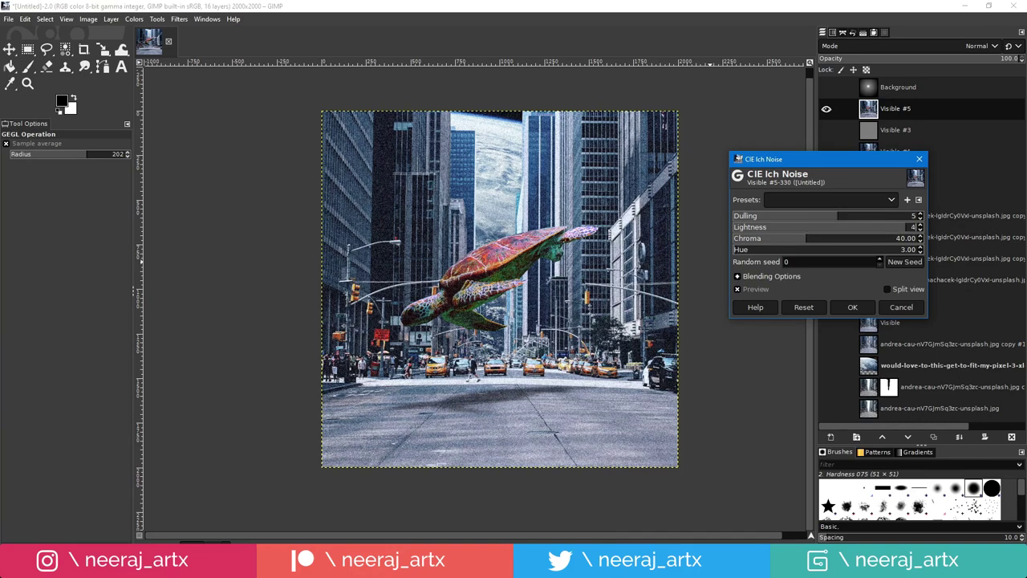
{"action": "key", "text": "Tab"}
{"action": "left_click", "coordinate": [851, 306]}
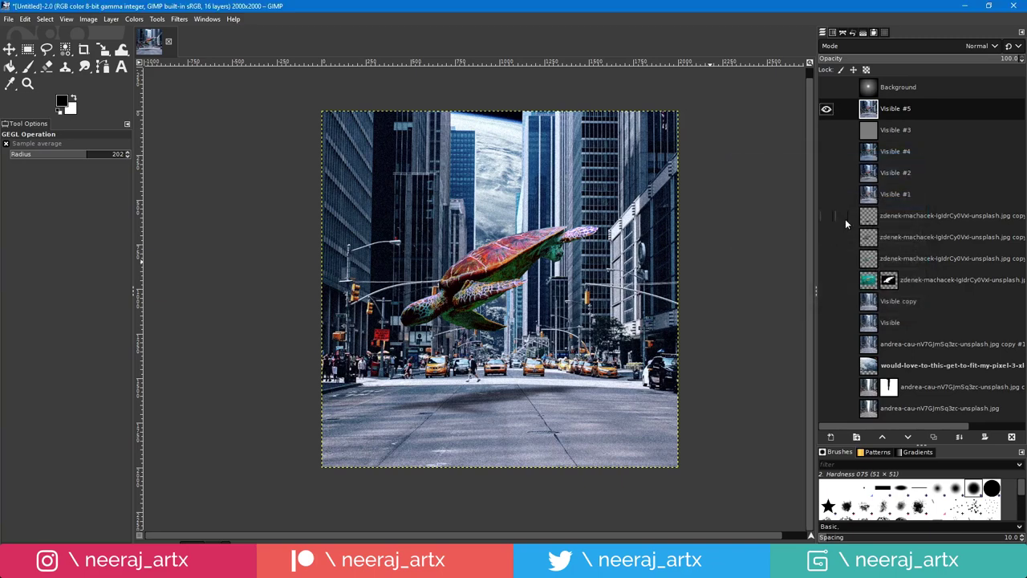
{"action": "scroll", "coordinate": [498, 281], "scroll_direction": "up", "scroll_amount": 2}
{"action": "scroll", "coordinate": [497, 281], "scroll_direction": "up", "scroll_amount": 1}
{"action": "scroll", "coordinate": [497, 281], "scroll_direction": "down", "scroll_amount": 3}
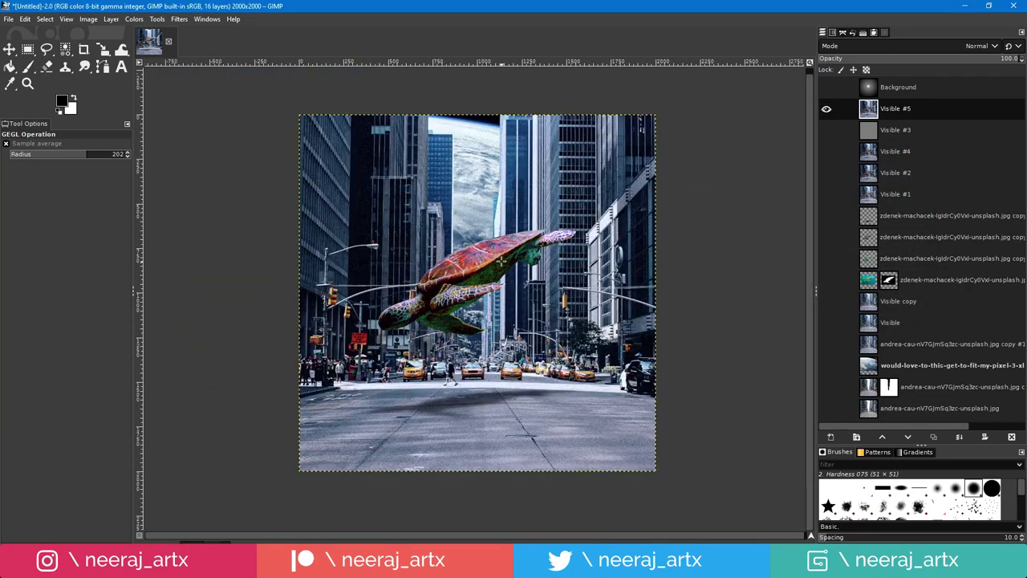